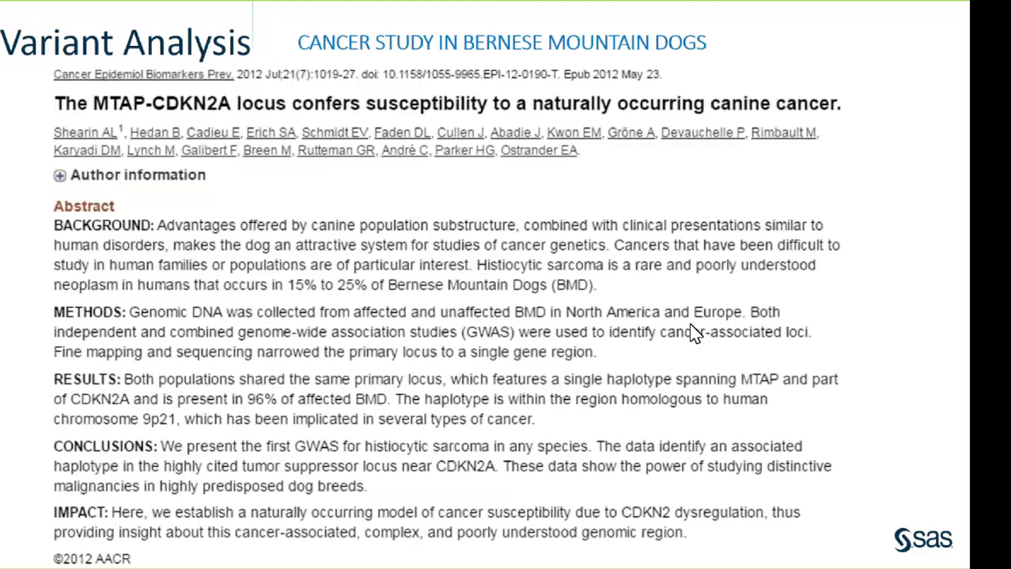
# Switch to the browser and review the GEO record for series GSE38011 down to its downloadable files
pyautogui.hotkey('alt', 'Tab')
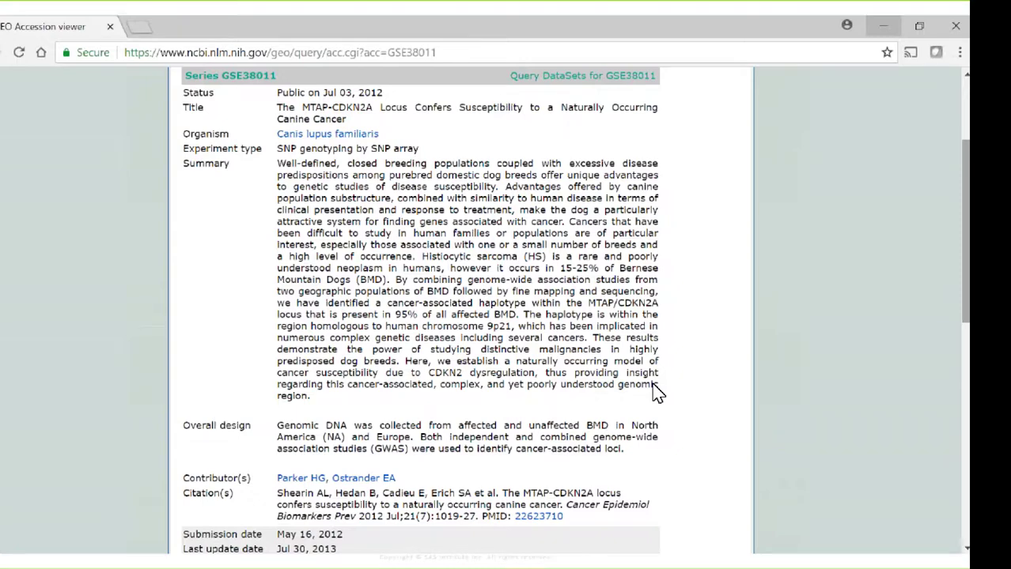
pyautogui.scroll(-6, 656, 393)
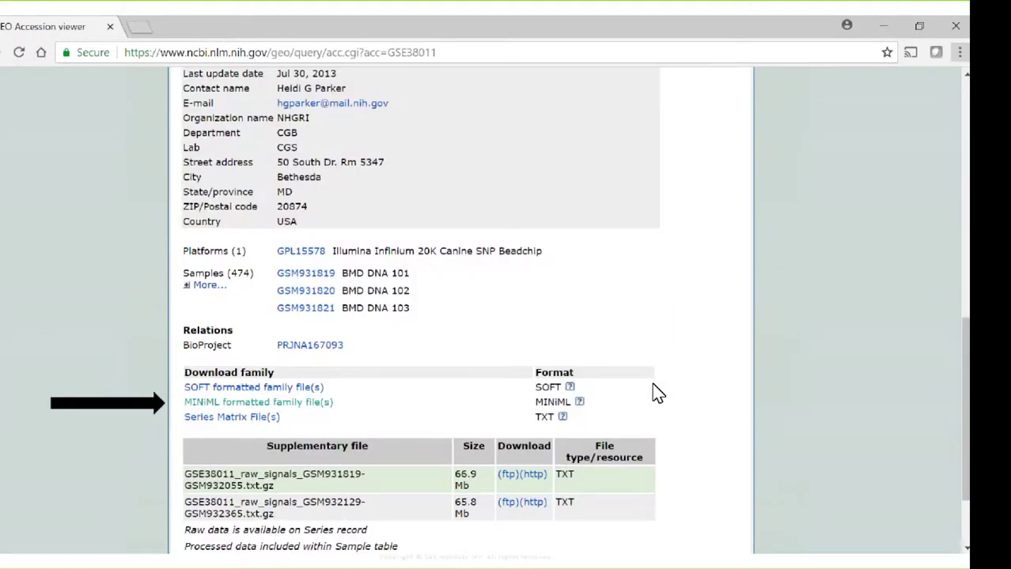
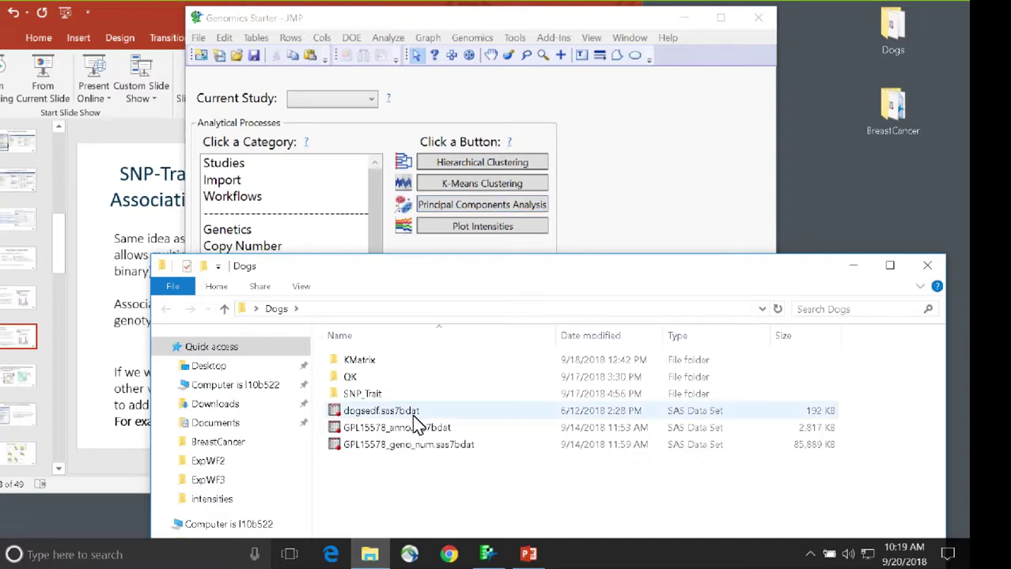
# Open dogsedf.sas7bdat from the Dogs folder in JMP and widen its table window to show the breed and phenotype columns
pyautogui.click(378, 414)
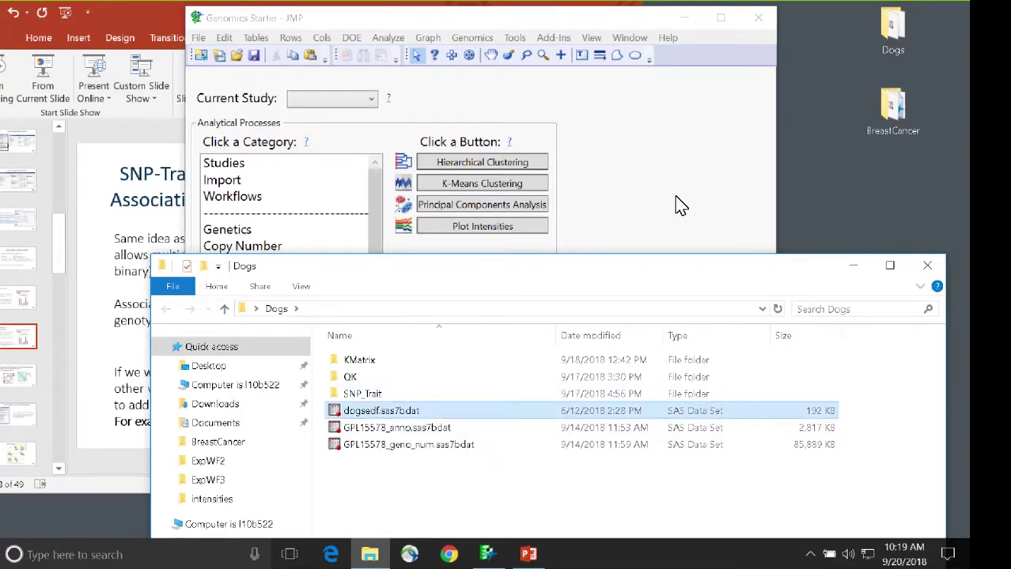
pyautogui.click(852, 266)
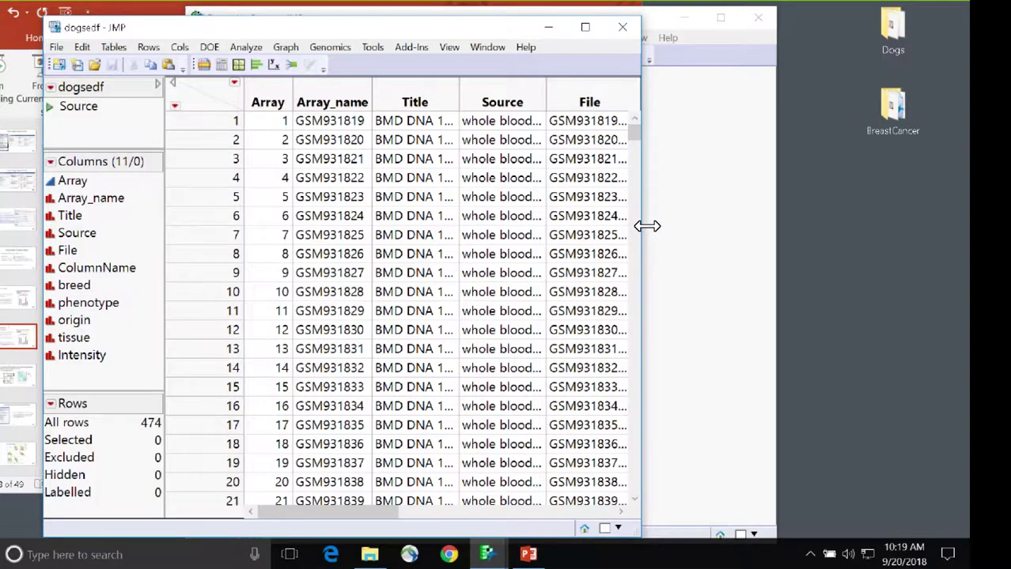
pyautogui.moveTo(647, 226); pyautogui.dragTo(902, 221)
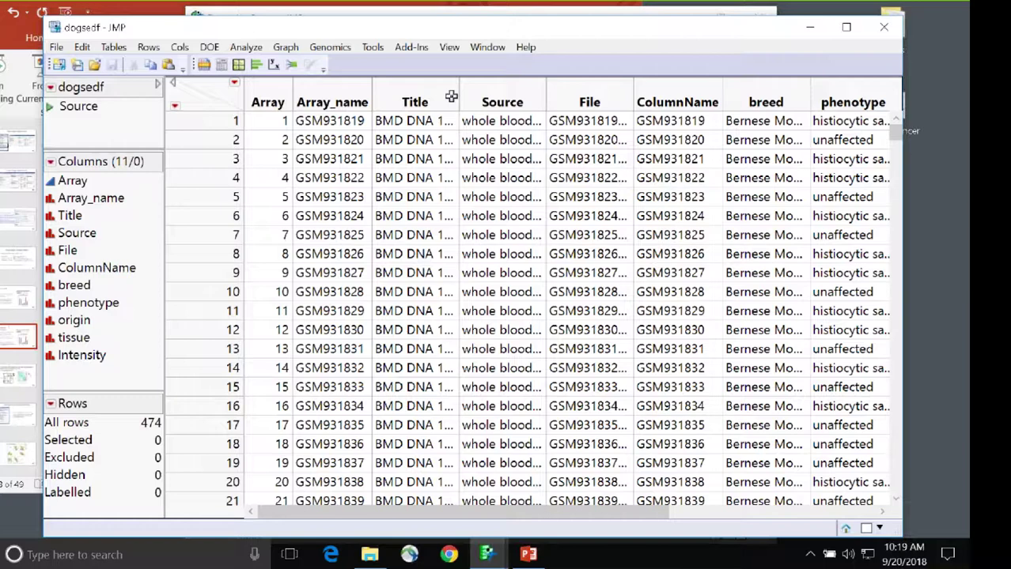
pyautogui.click(384, 558)
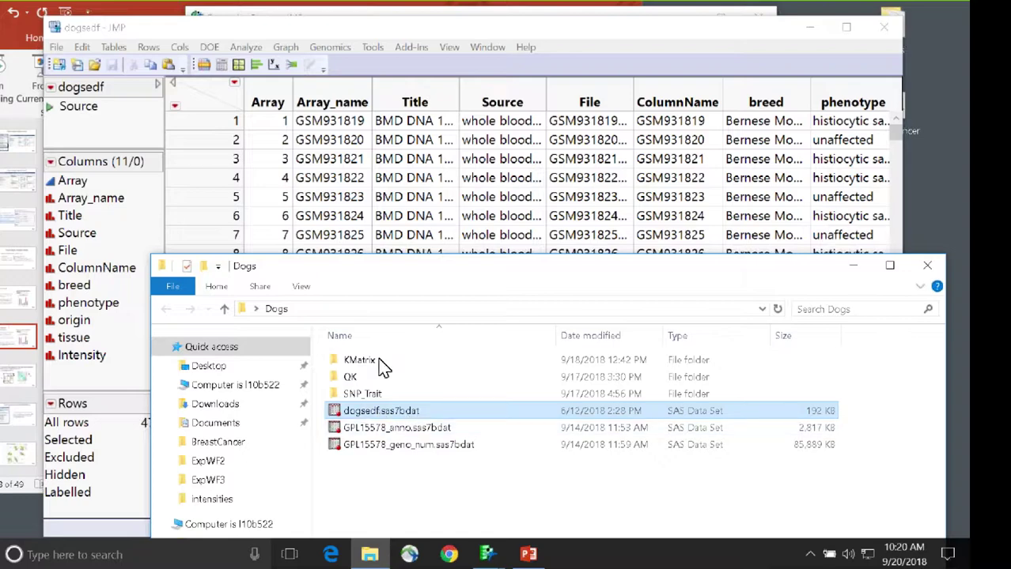
pyautogui.click(623, 45)
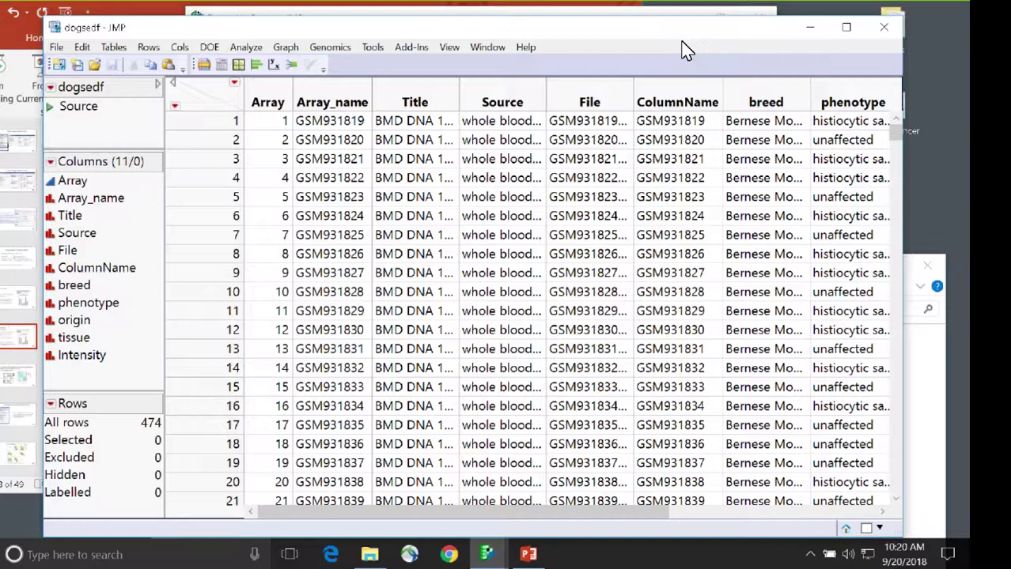
# Run a Distribution analysis on all 11 columns of the dogsedf table, from Array through Intensity
pyautogui.click(241, 48)
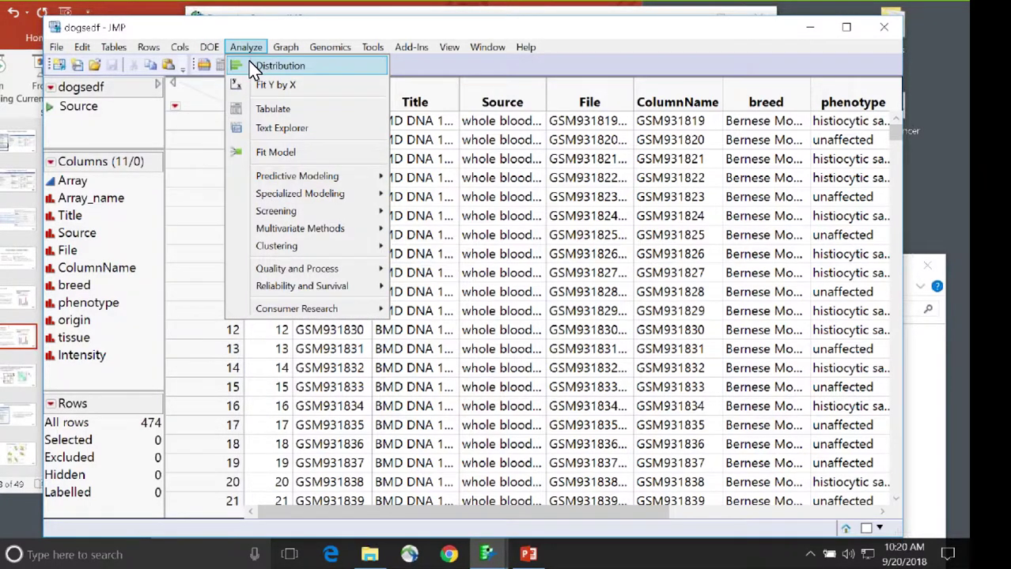
pyautogui.click(261, 66)
pyautogui.moveTo(145, 153); pyautogui.dragTo(144, 315)
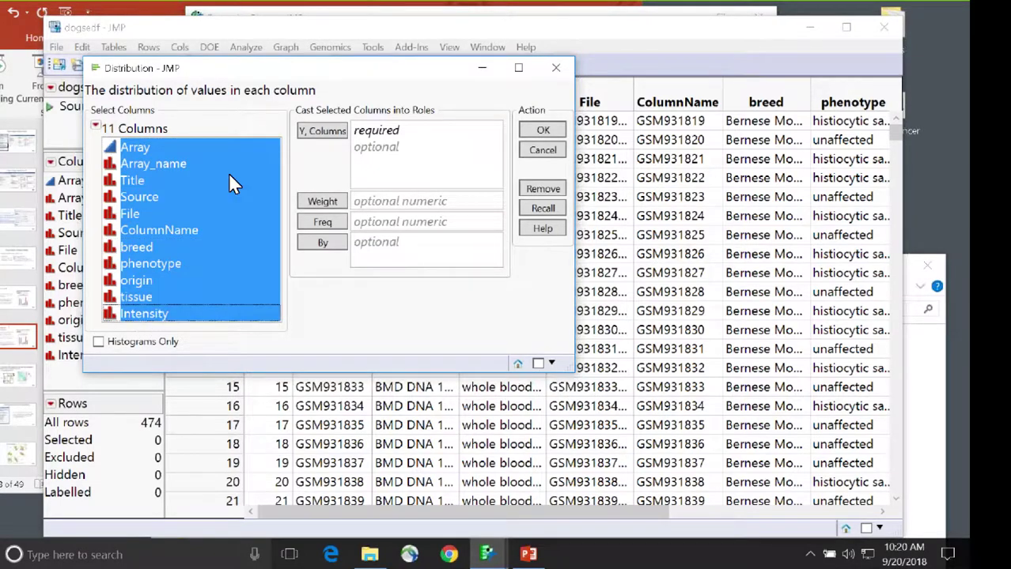
pyautogui.click(338, 133)
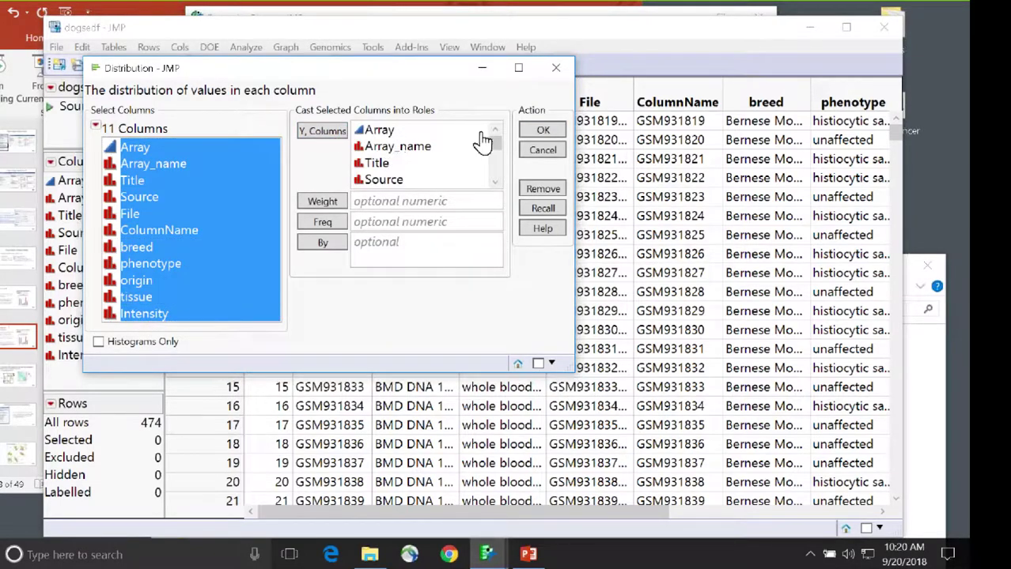
pyautogui.click(544, 131)
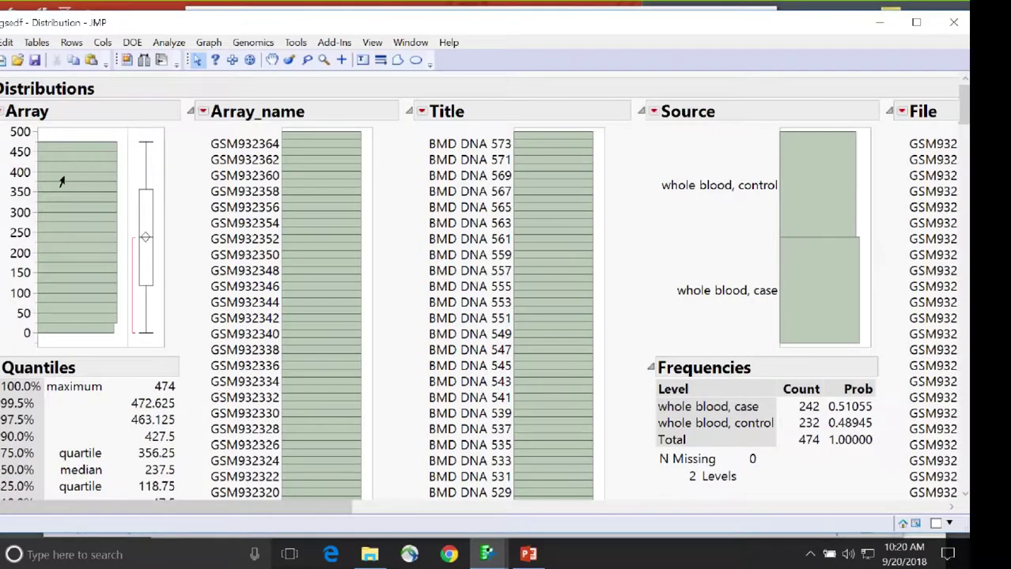
# Remove the Array, Array_name and Title distributions from the report
pyautogui.click(6, 117)
pyautogui.press('Escape')
pyautogui.hscroll(3, 63, 273)
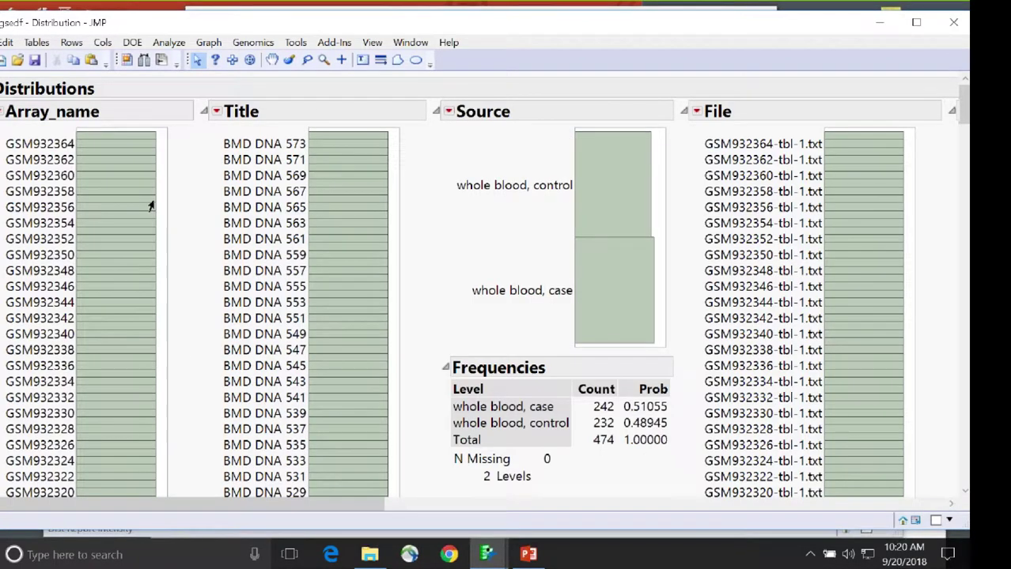
pyautogui.scroll(-10, 150, 206)
pyautogui.scroll(10, 149, 210)
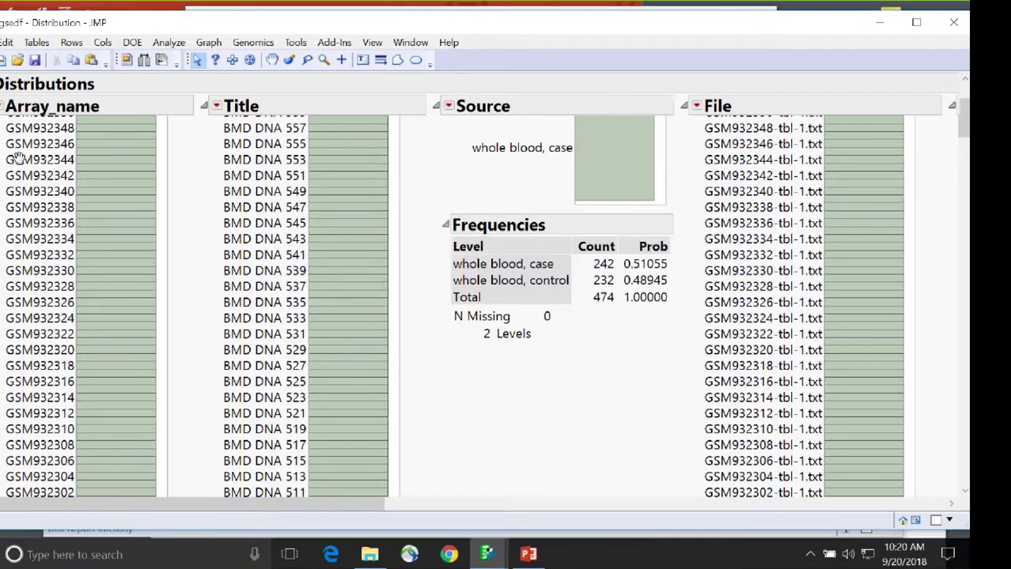
pyautogui.click(4, 115)
pyautogui.click(49, 257)
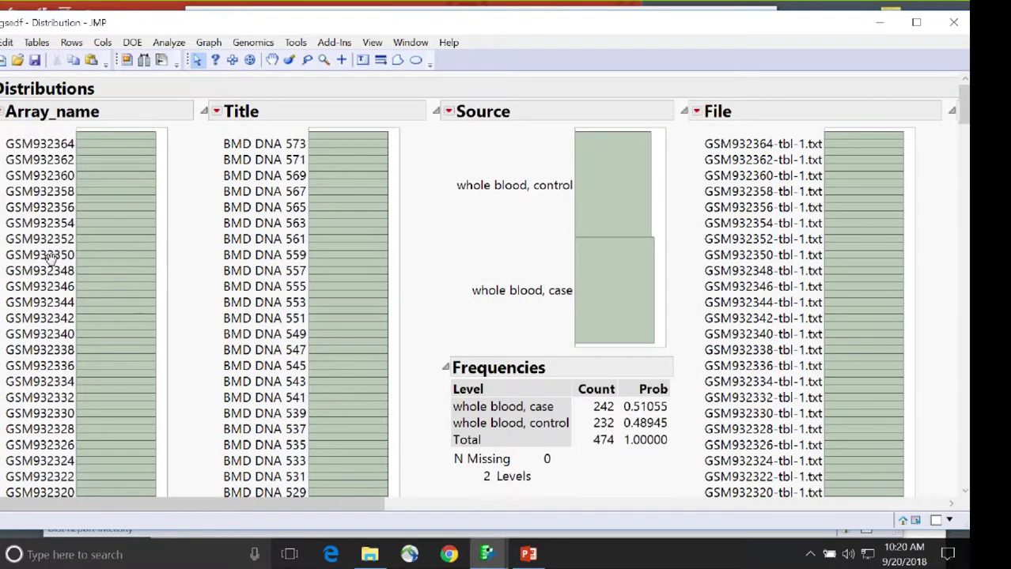
pyautogui.click(4, 115)
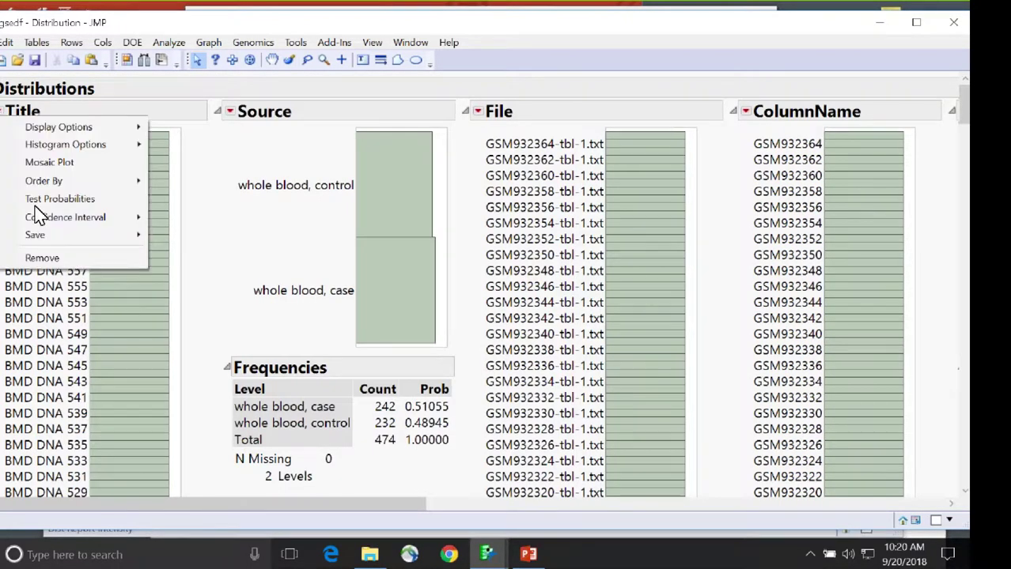
pyautogui.click(49, 257)
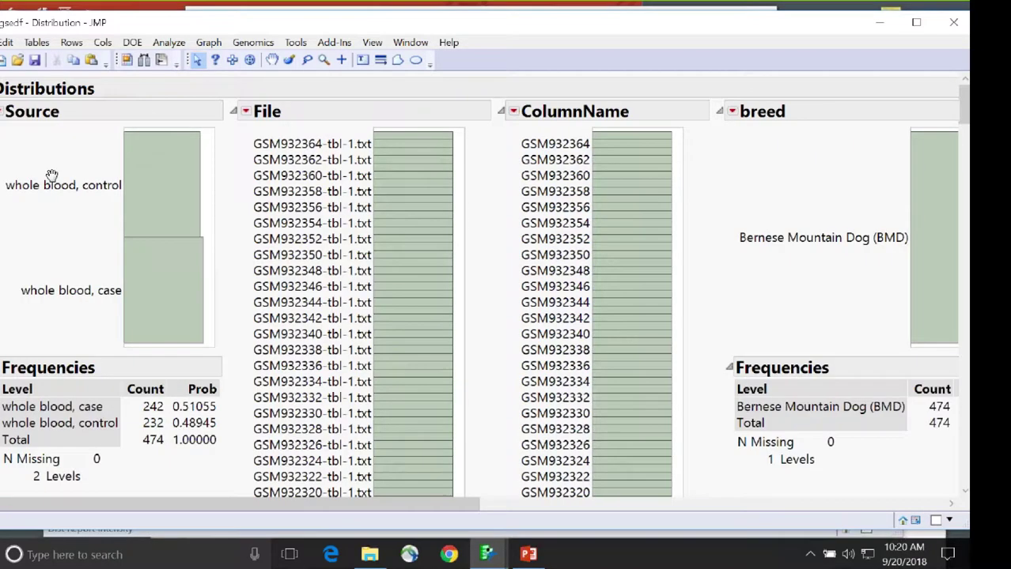
# Remove the File, ColumnName and breed distributions from the report
pyautogui.click(246, 112)
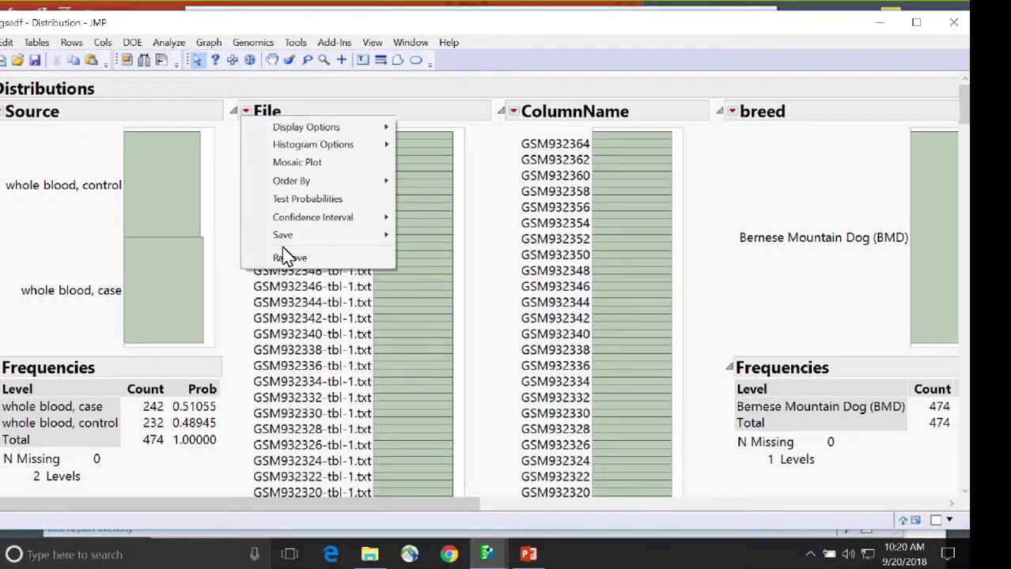
pyautogui.click(283, 257)
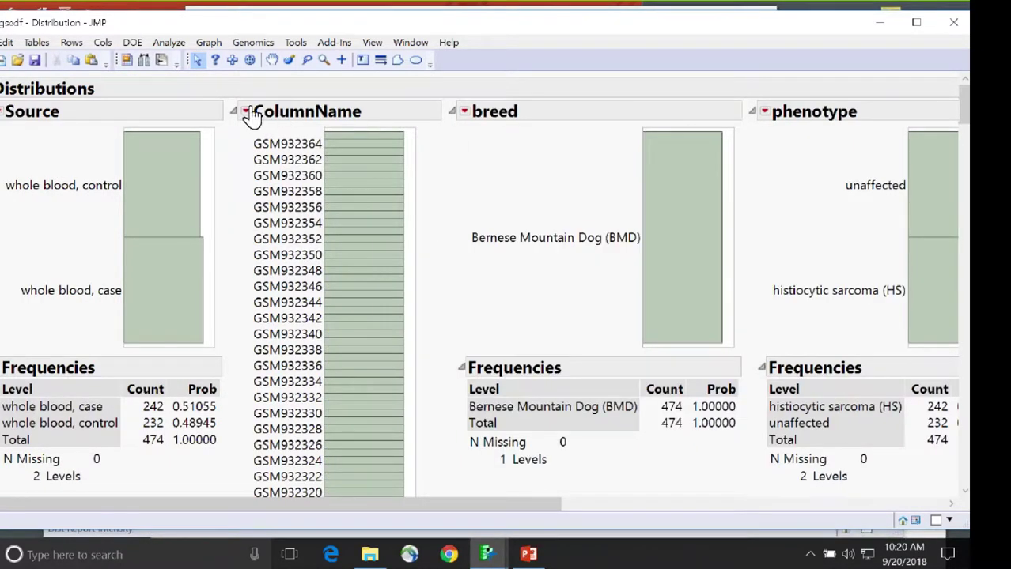
pyautogui.click(245, 112)
pyautogui.click(299, 265)
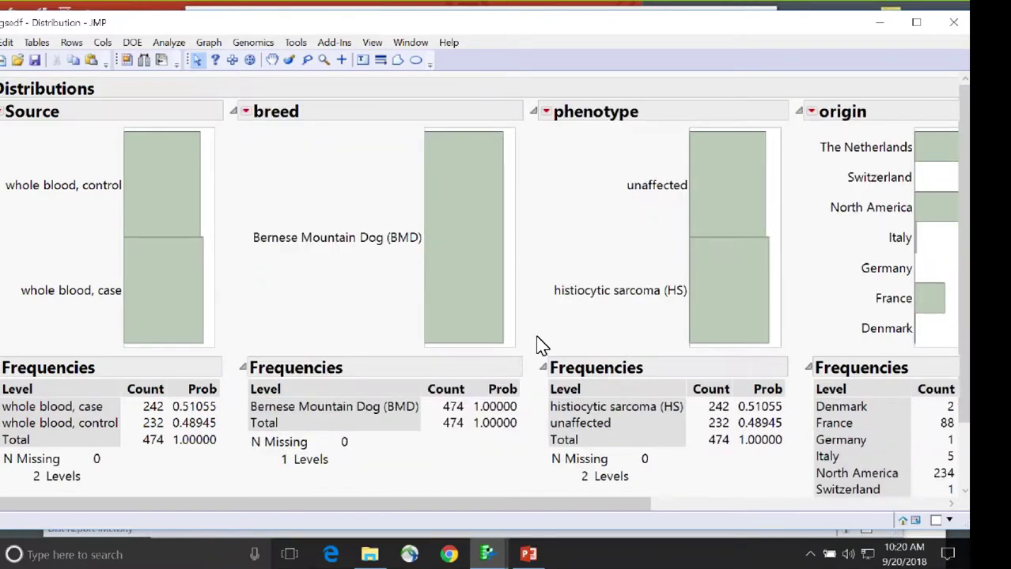
pyautogui.click(497, 256)
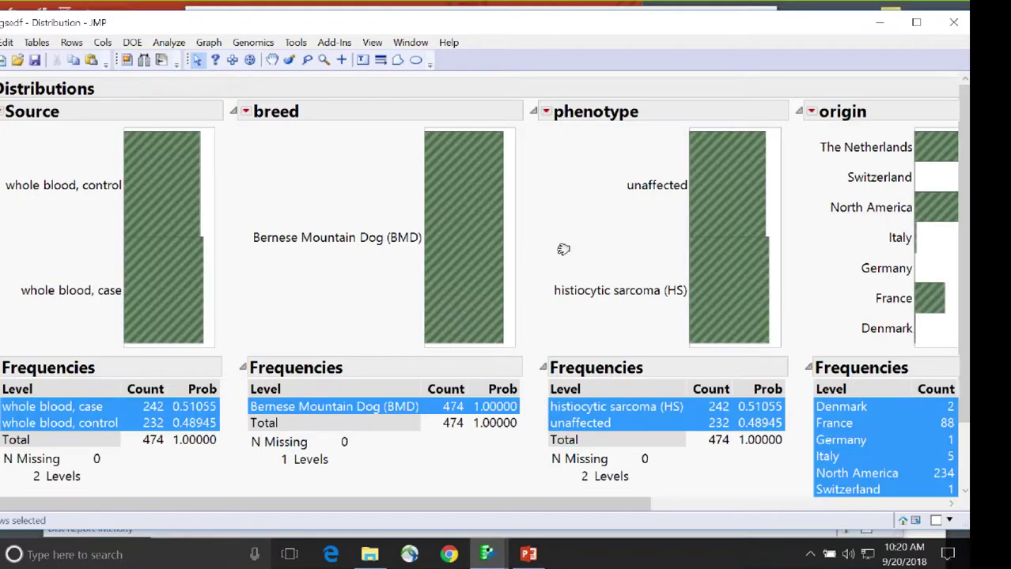
pyautogui.click(248, 112)
pyautogui.click(330, 260)
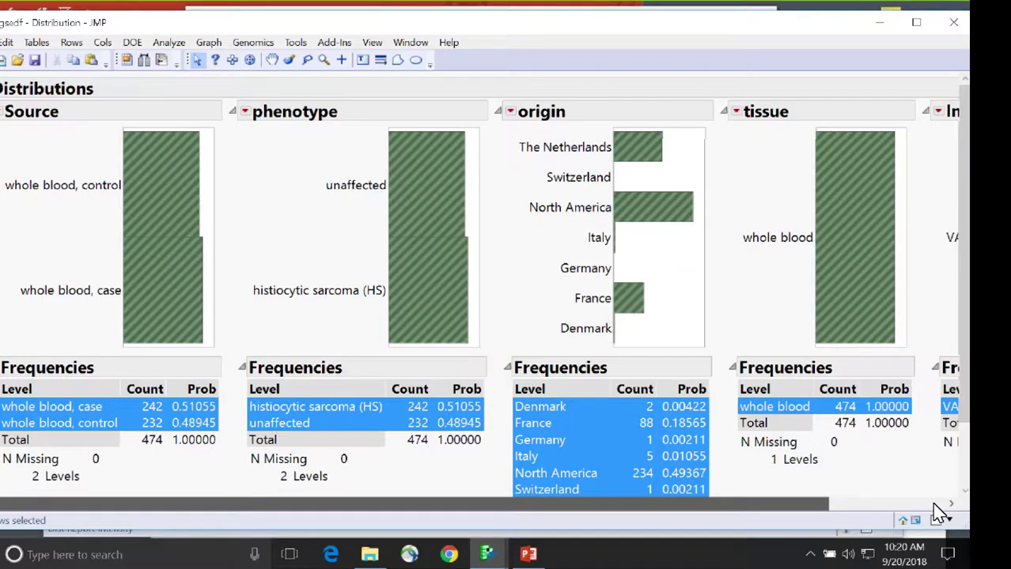
# Remove the tissue and Intensity distributions from the report
pyautogui.click(842, 506)
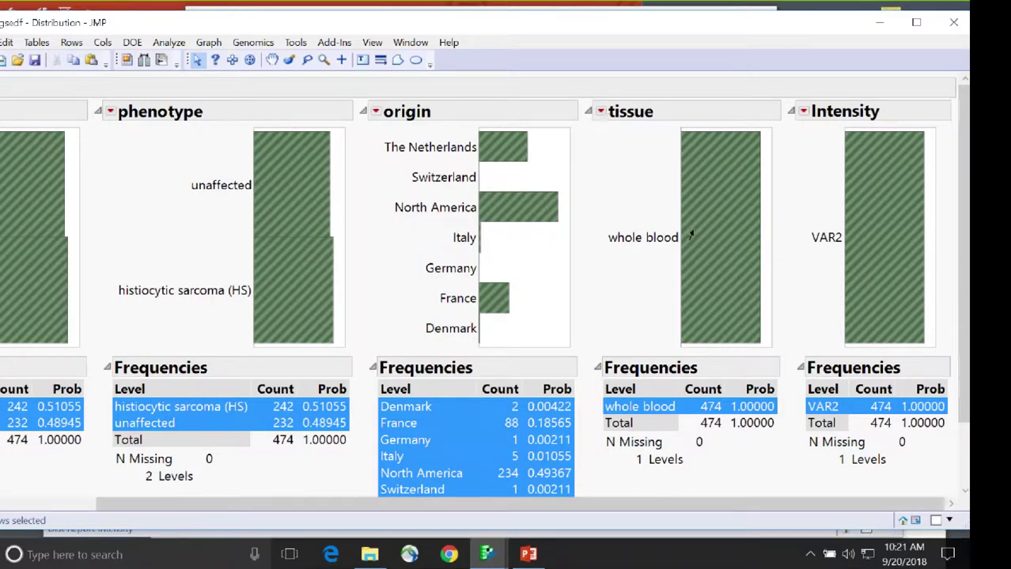
pyautogui.click(605, 112)
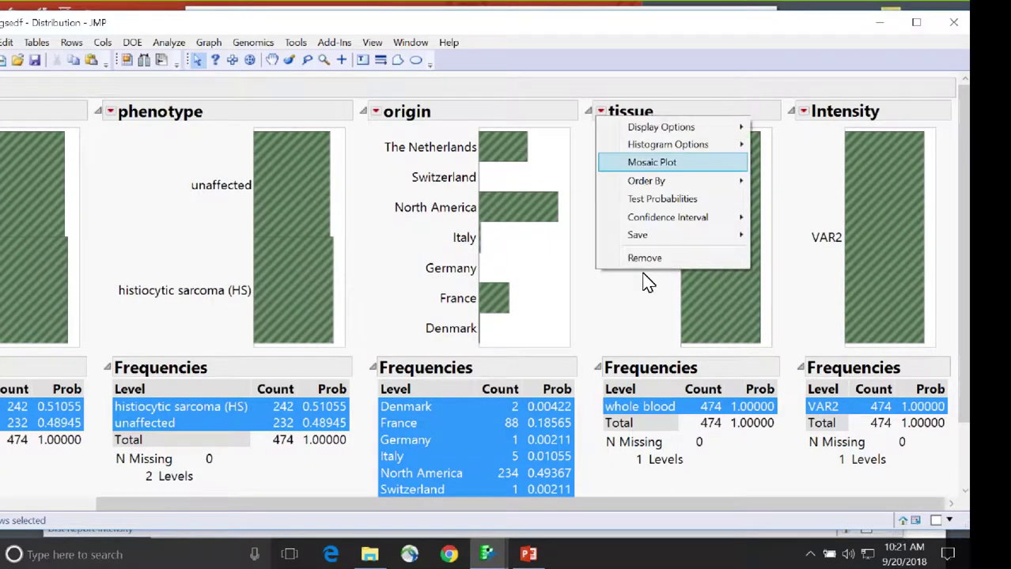
pyautogui.click(638, 256)
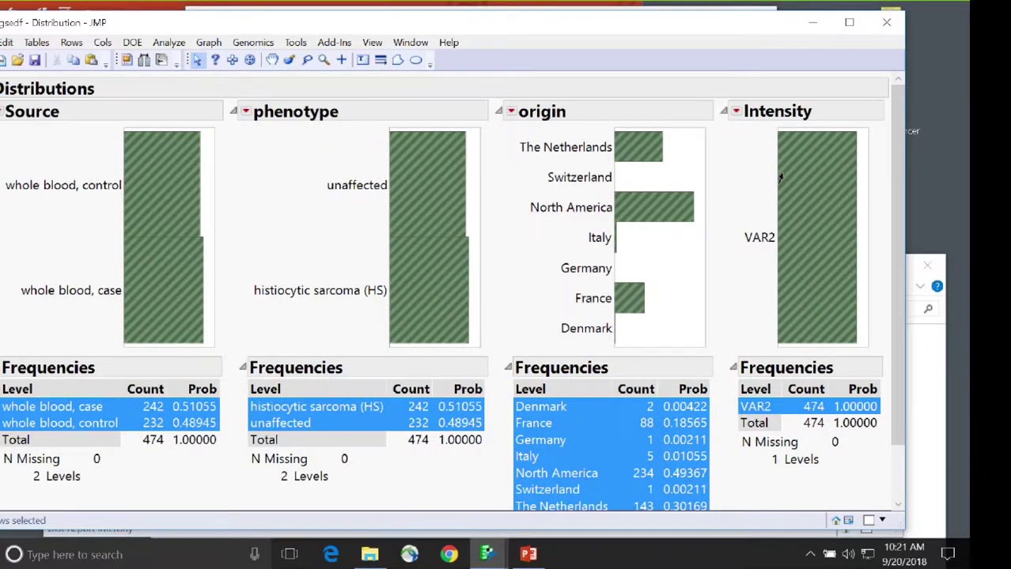
pyautogui.click(737, 112)
pyautogui.moveTo(756, 127)
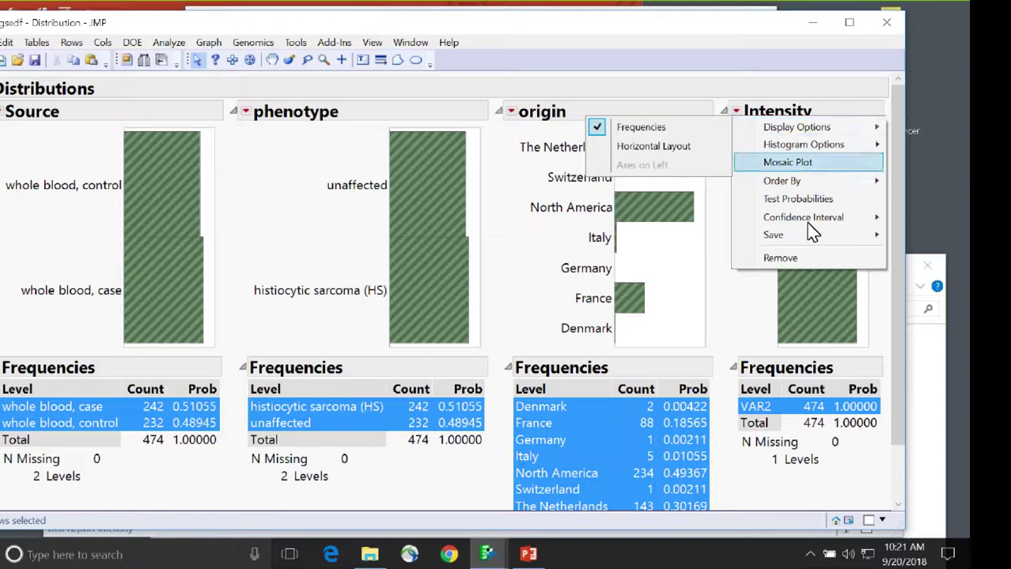
pyautogui.click(817, 258)
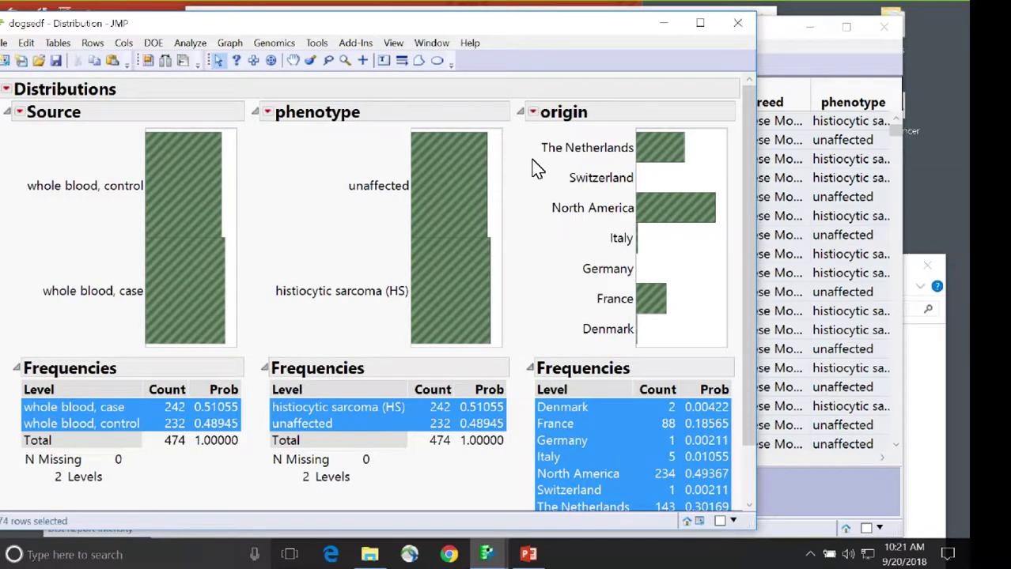
# Highlight the control and case samples in Source to compare them with phenotype, and remove the Source distribution
pyautogui.click(163, 176)
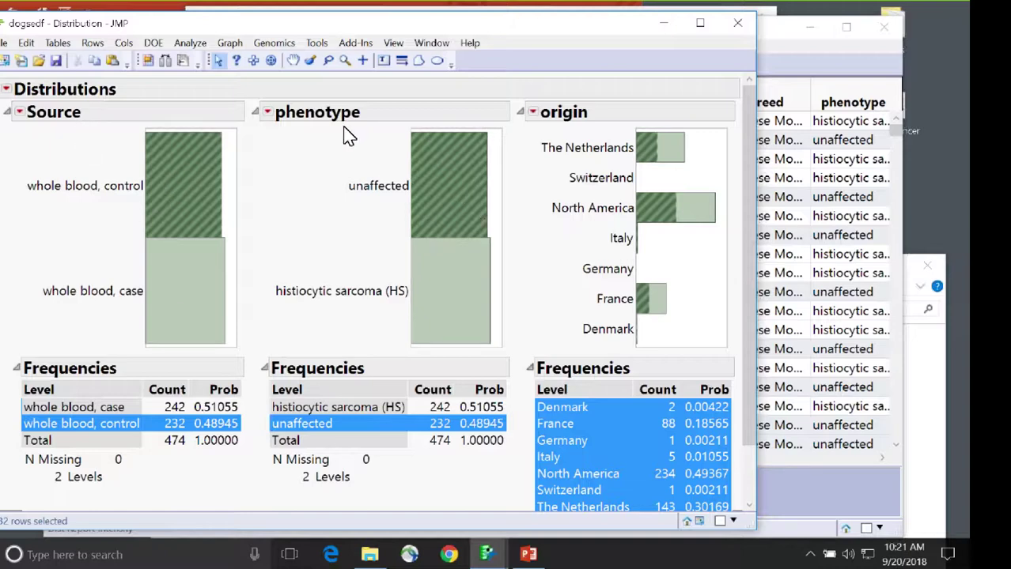
pyautogui.click(194, 292)
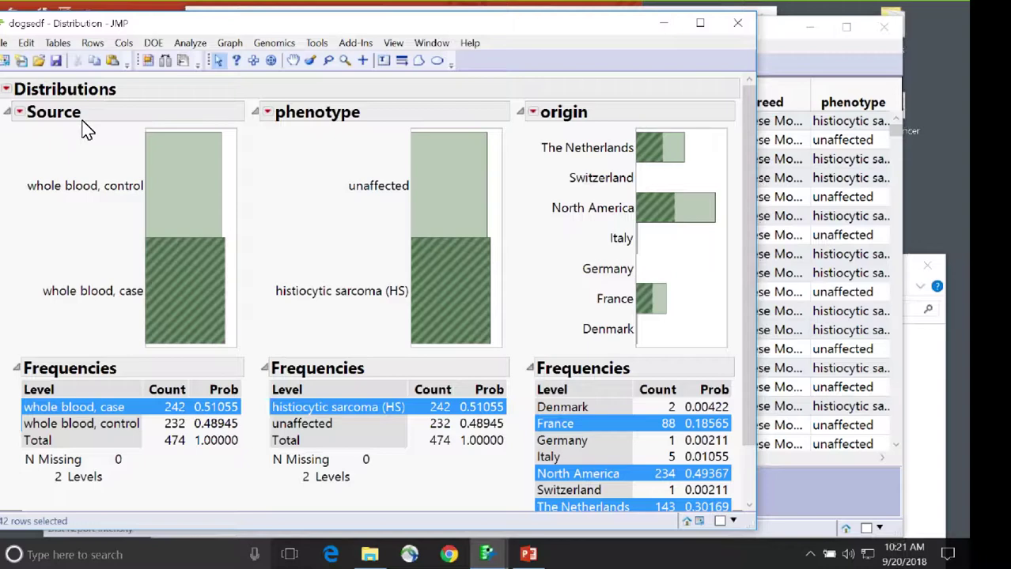
pyautogui.click(175, 191)
pyautogui.click(221, 289)
pyautogui.click(19, 112)
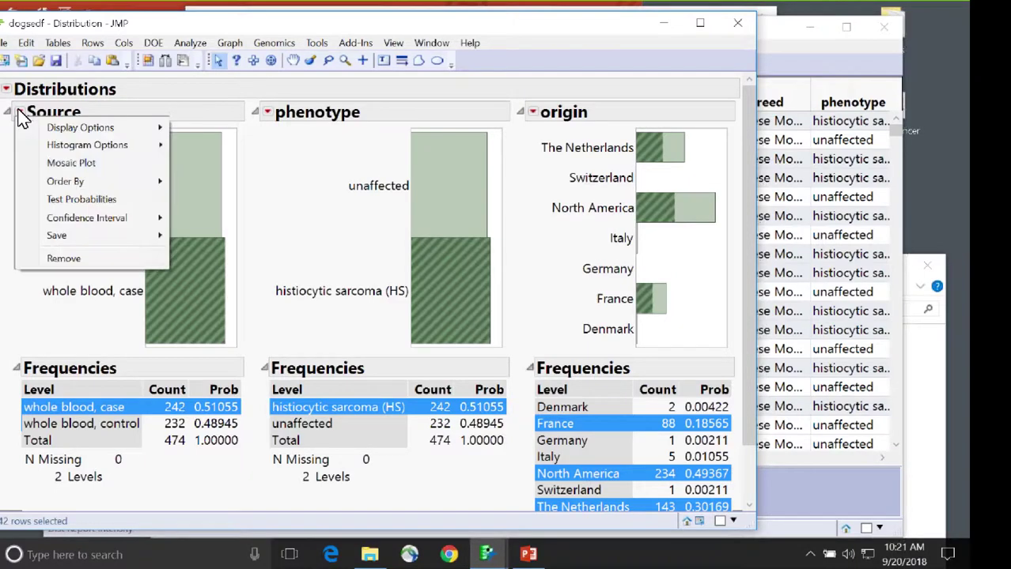
pyautogui.click(57, 258)
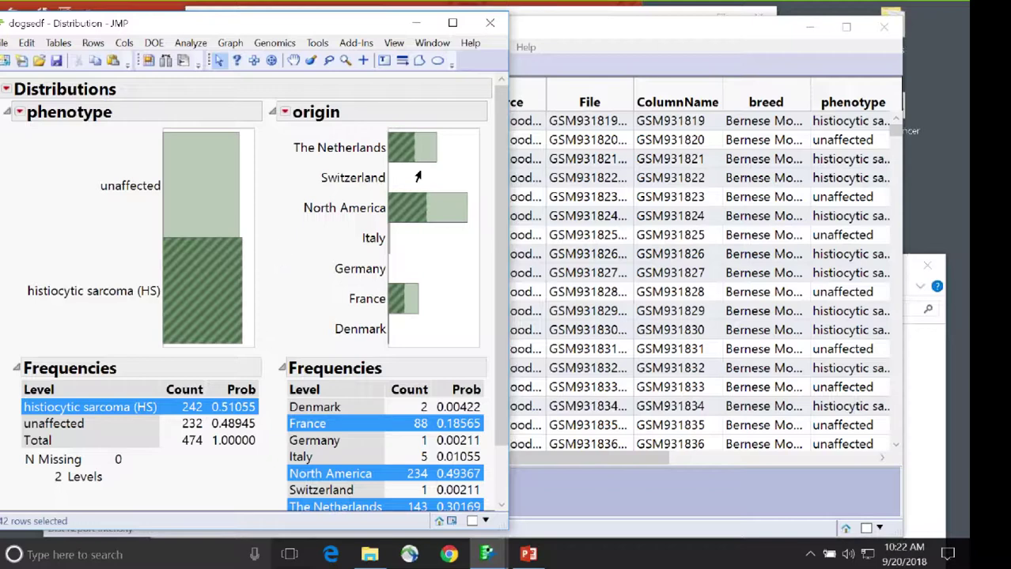
# Select the France samples in the origin distribution and examine the phenotype split and the full origin frequency table
pyautogui.click(465, 297)
pyautogui.scroll(-2, 499, 287)
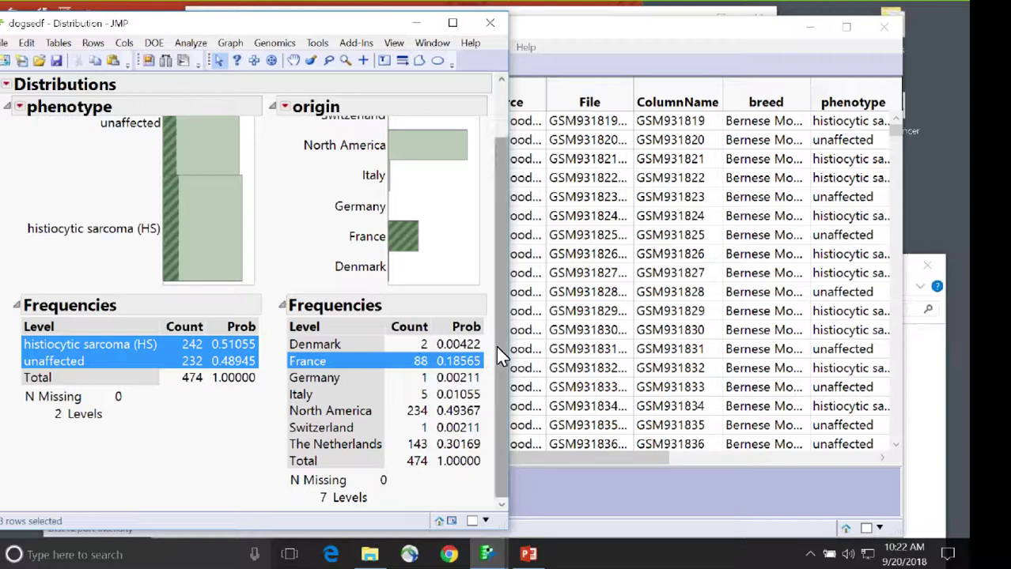
pyautogui.moveTo(497, 339); pyautogui.dragTo(499, 267)
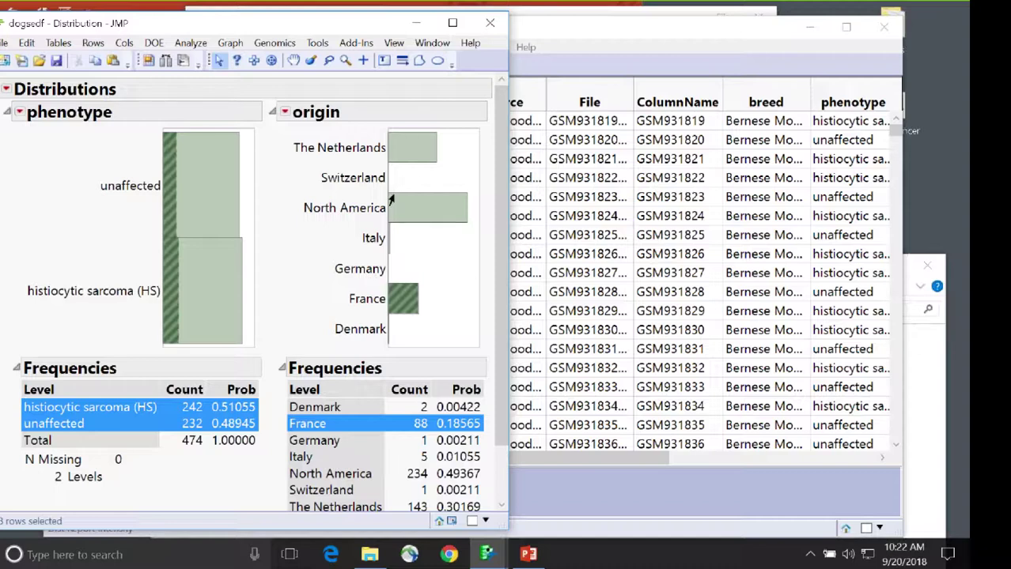
pyautogui.click(194, 47)
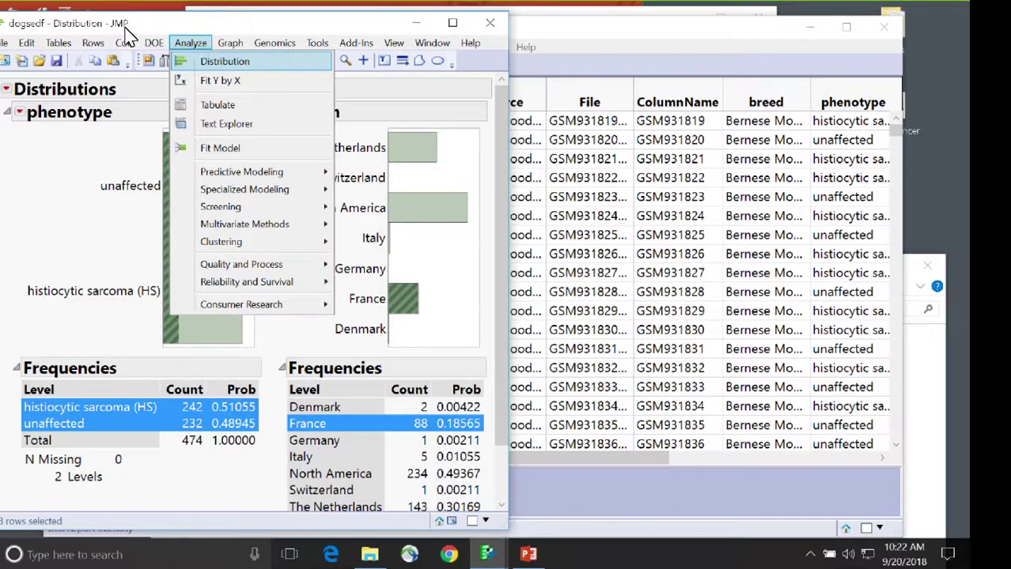
pyautogui.moveTo(125, 44)
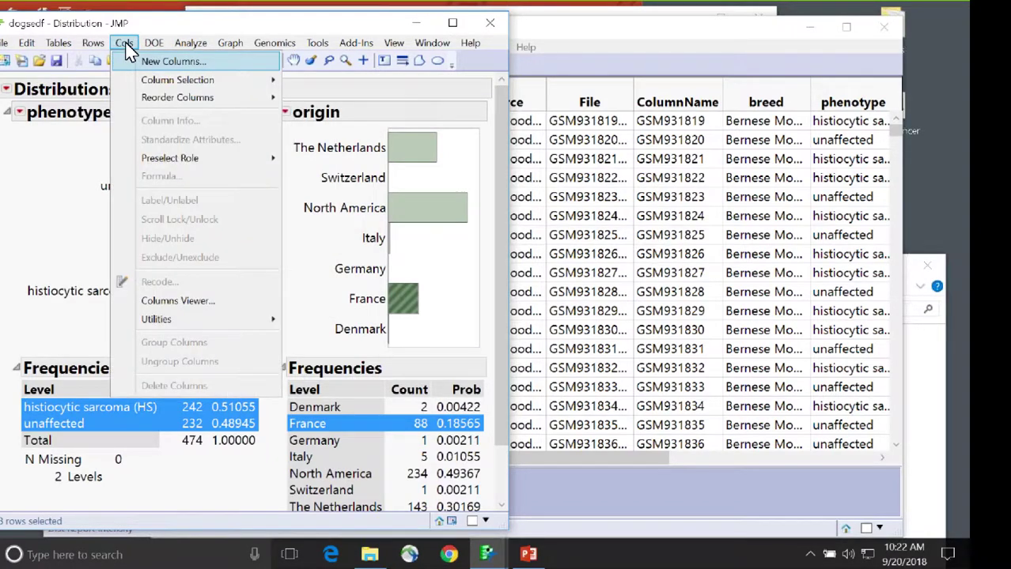
pyautogui.click(368, 110)
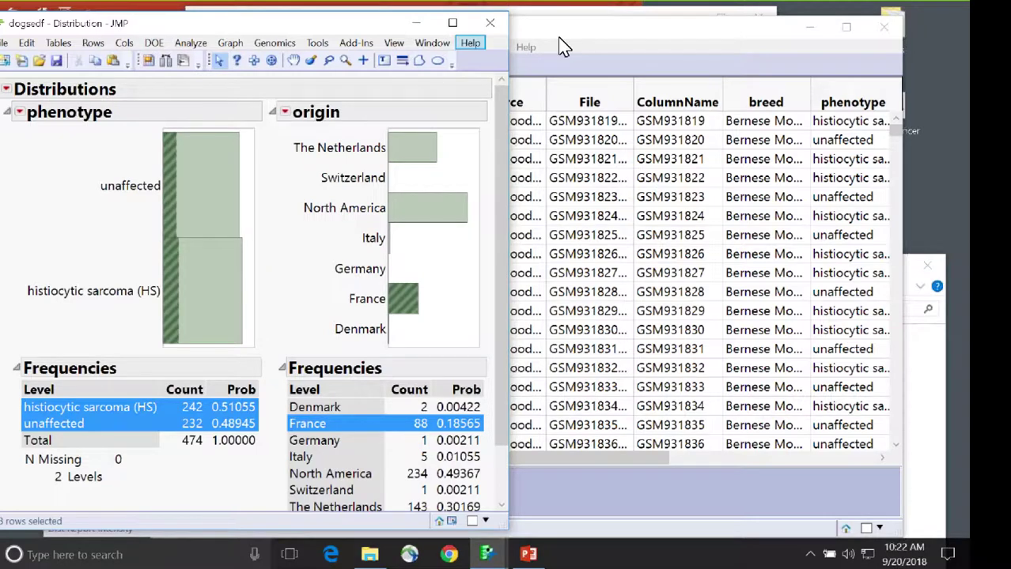
# Select the origin column in the dogsedf data table and open it for recoding
pyautogui.click(587, 46)
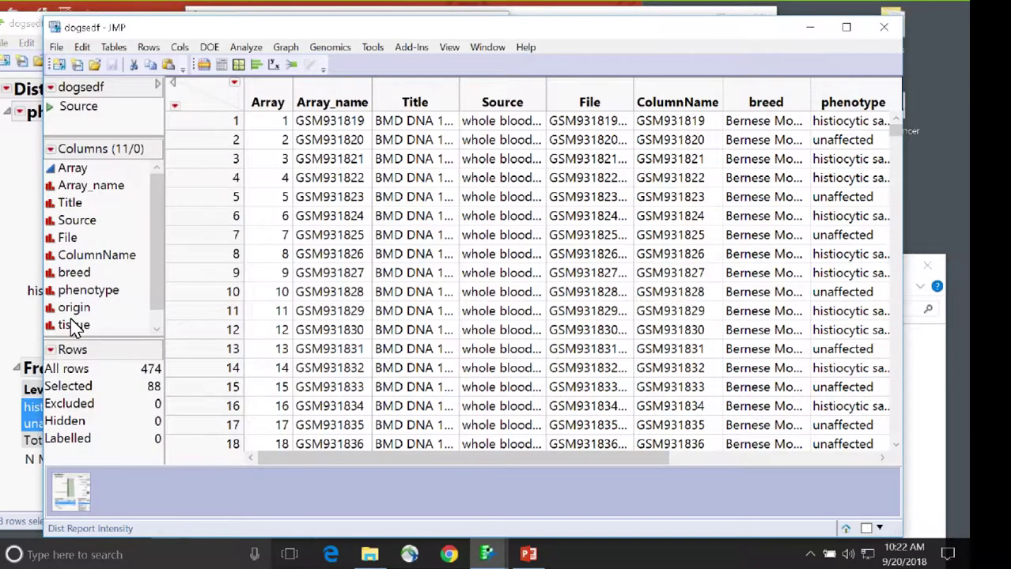
pyautogui.click(75, 310)
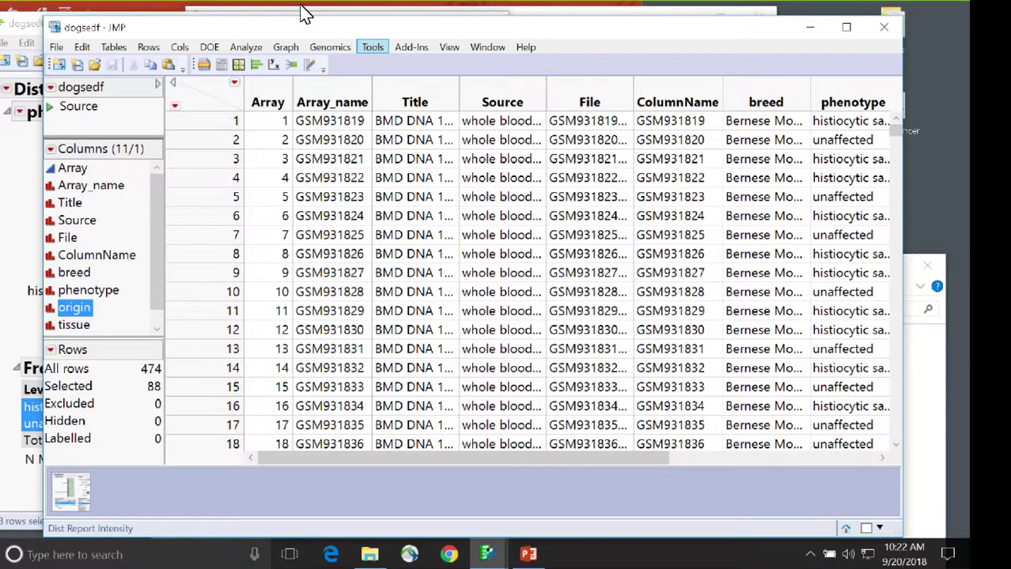
pyautogui.moveTo(304, 14); pyautogui.dragTo(353, 113)
pyautogui.click(228, 146)
pyautogui.moveTo(259, 148)
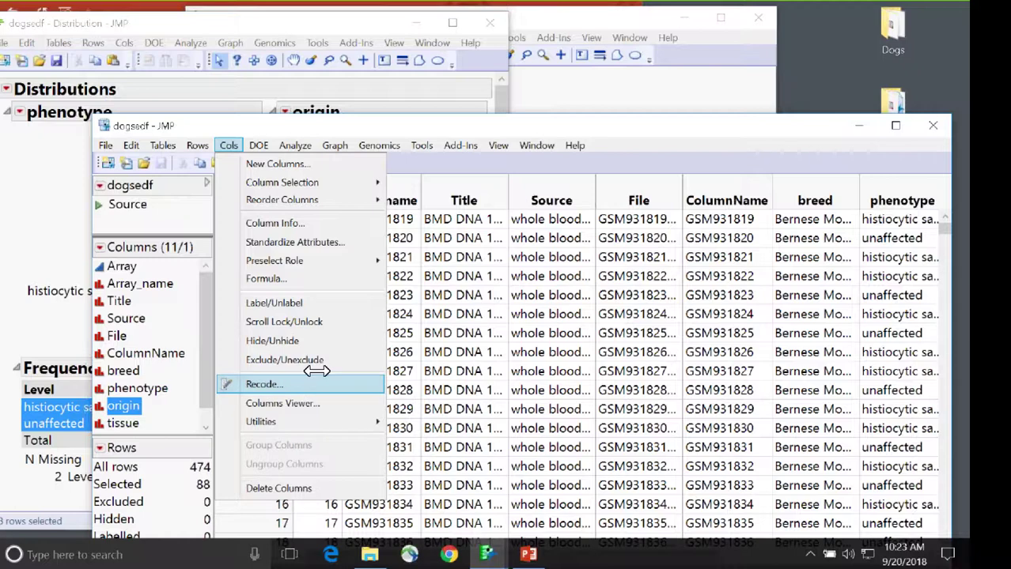
pyautogui.click(316, 383)
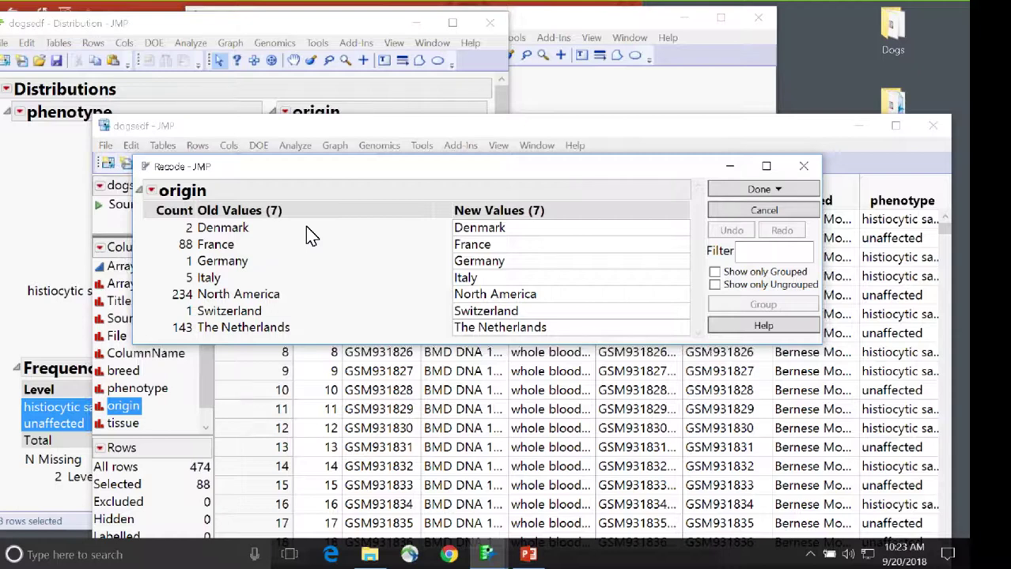
# Recode the origin values Denmark and France as Europe
pyautogui.doubleClick(518, 229)
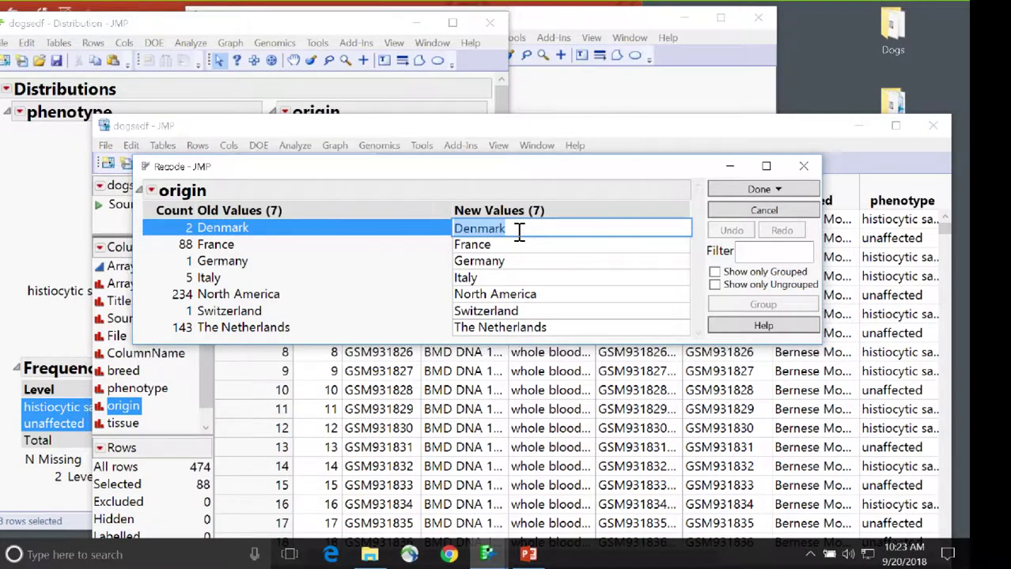
pyautogui.write('Europe')
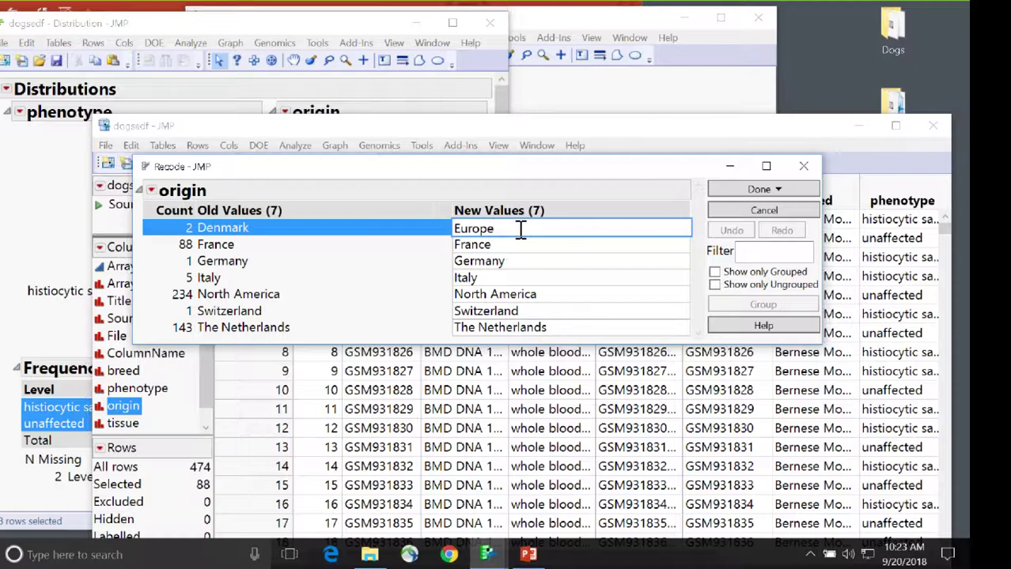
pyautogui.moveTo(521, 229); pyautogui.dragTo(458, 225)
pyautogui.hotkey('ctrl', 'c')
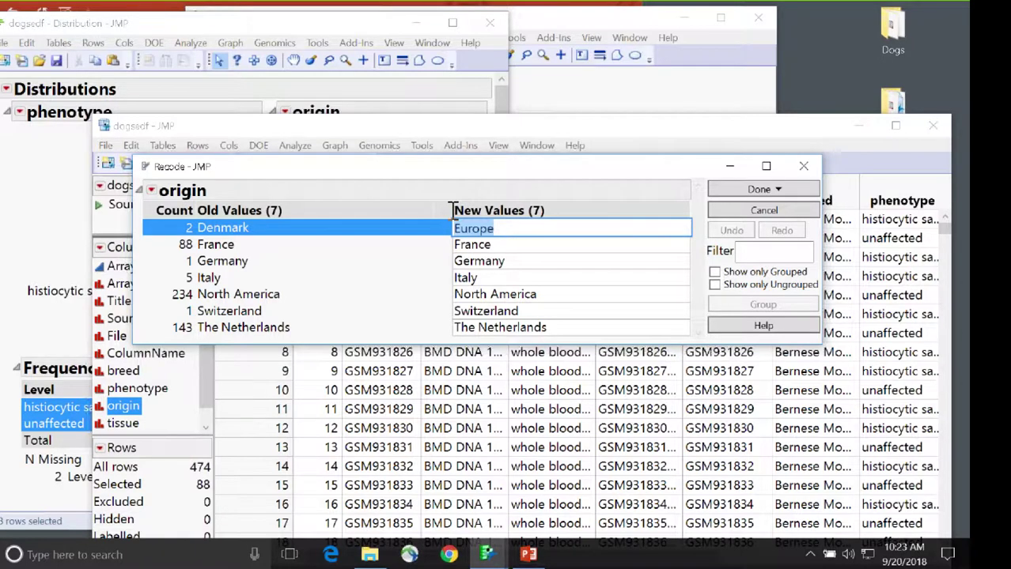
pyautogui.click(507, 245)
pyautogui.hotkey('ctrl', 'v')
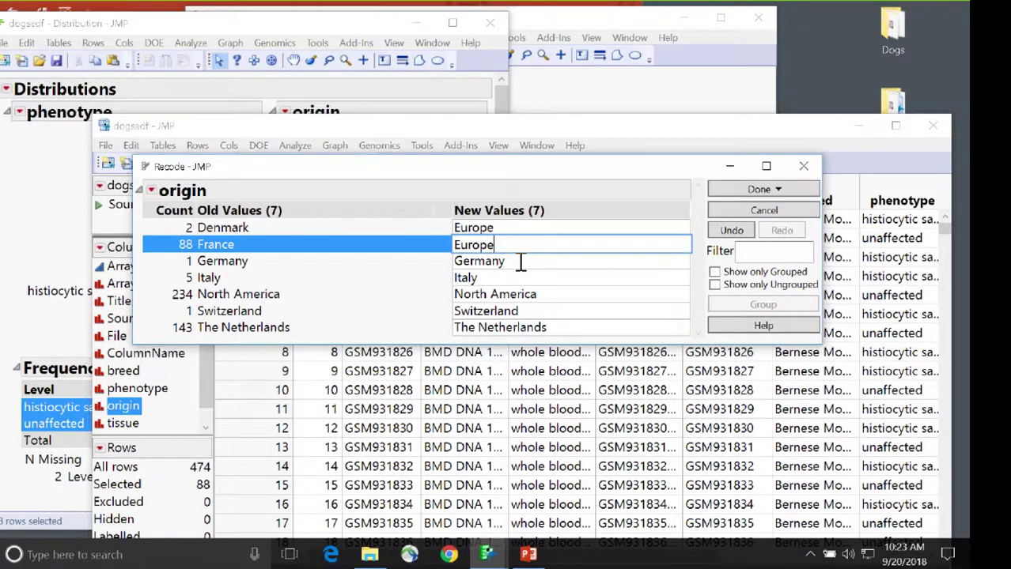
pyautogui.press('Return')
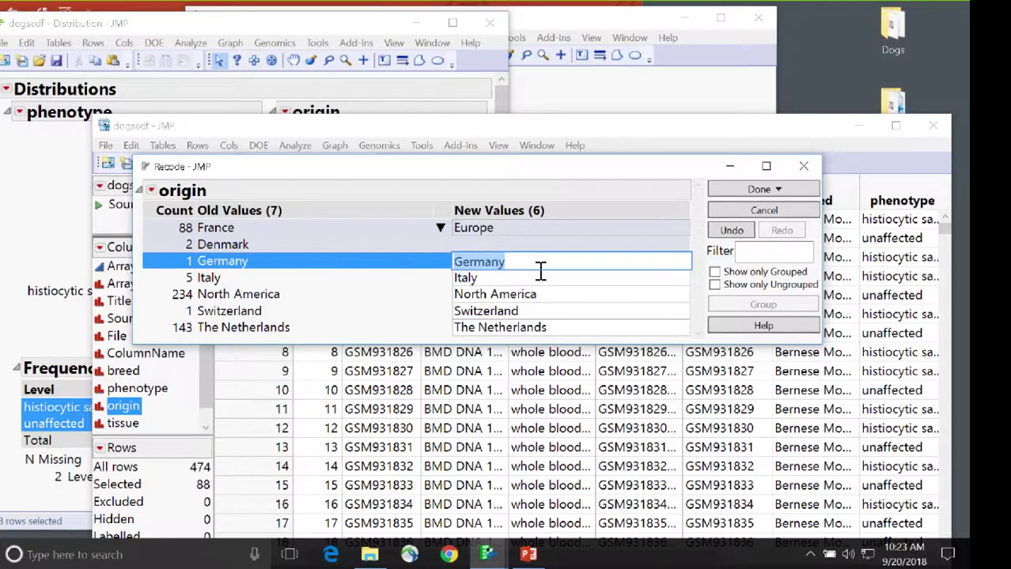
# Recode the origin values Germany, Italy, Switzerland and The Netherlands as Europe, leaving North America as its own group
pyautogui.write('Europe')
pyautogui.press('Return')
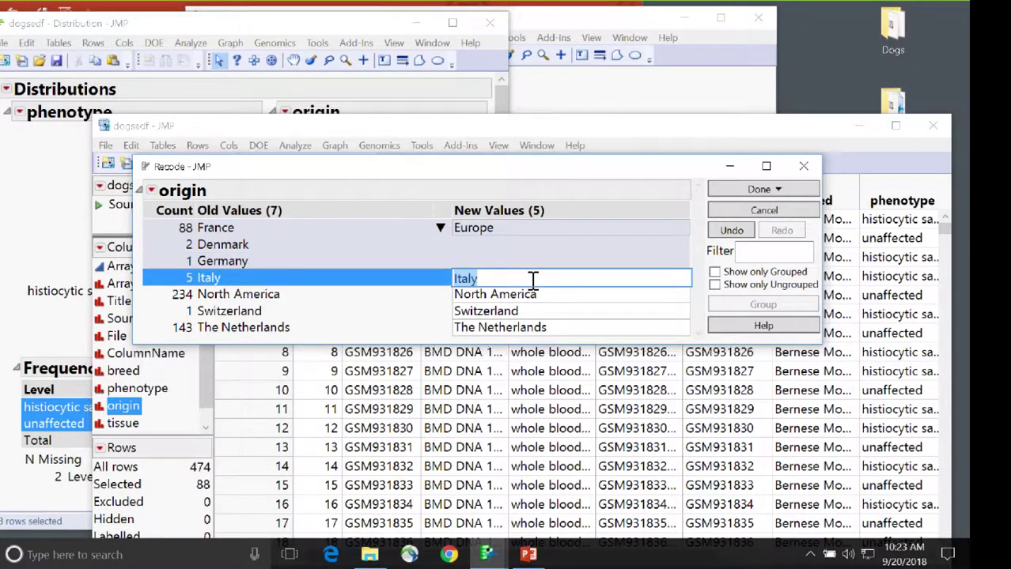
pyautogui.write('Europe')
pyautogui.press('Return')
pyautogui.write('Europe')
pyautogui.press('Return')
pyautogui.write('Europe')
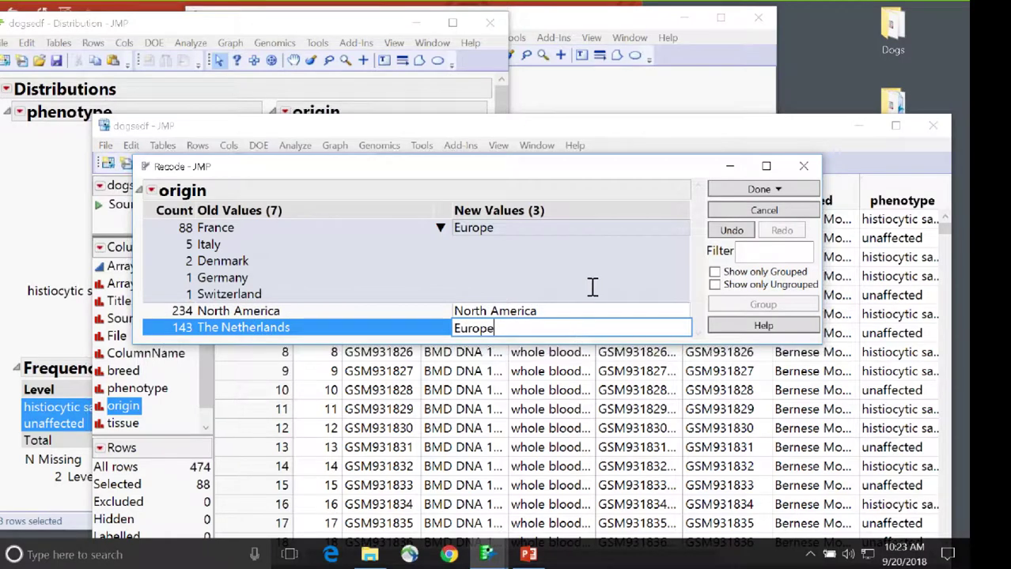
pyautogui.press('Return')
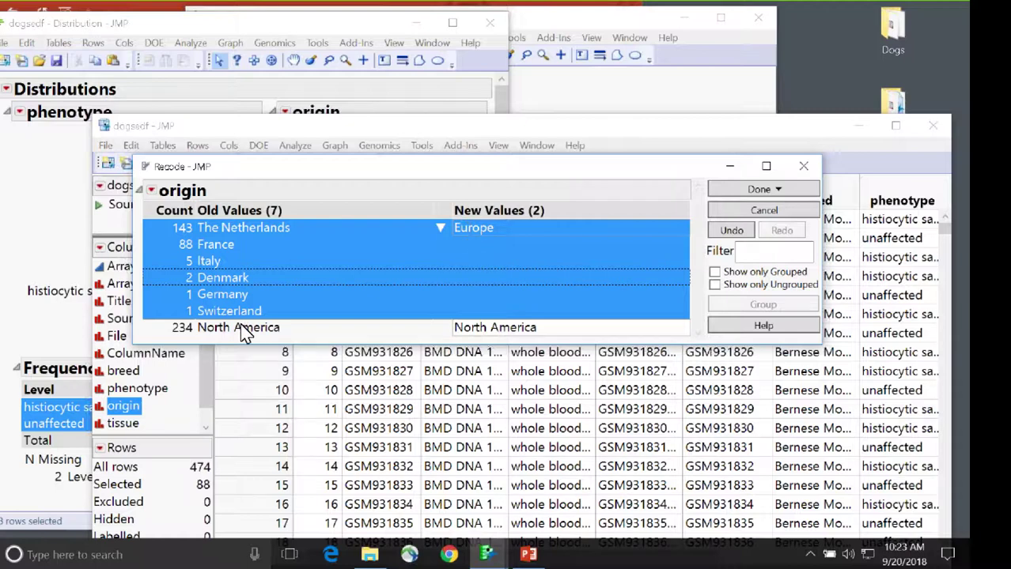
# Output the recoded origin values to a new column and check for it in the dogsedf column list
pyautogui.click(778, 193)
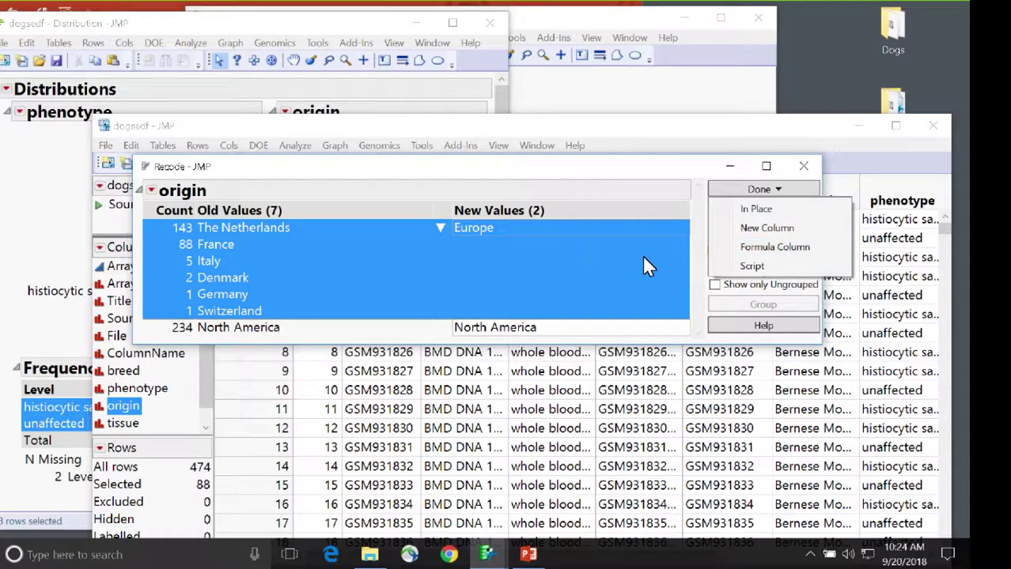
pyautogui.click(803, 229)
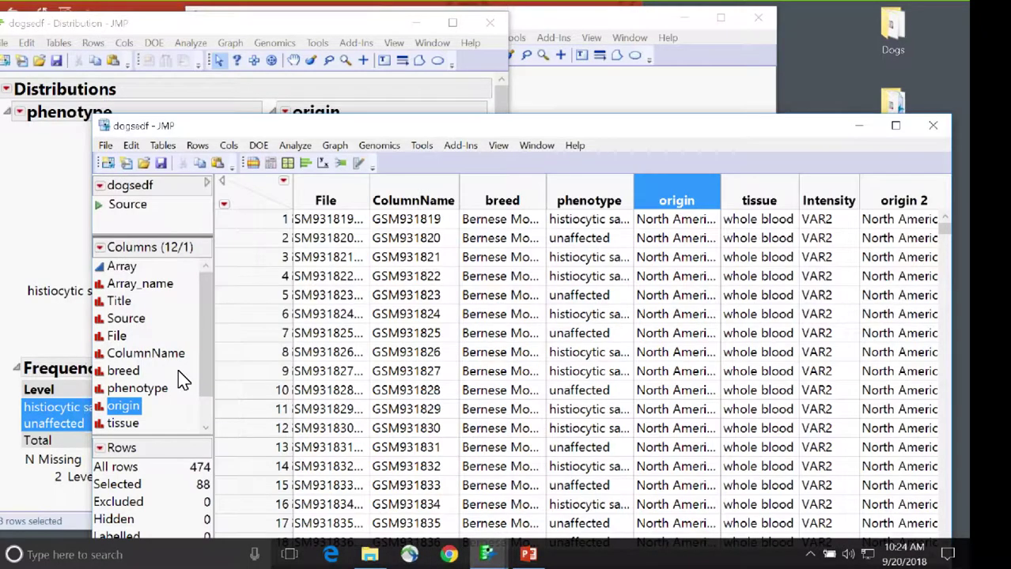
pyautogui.click(203, 431)
pyautogui.click(203, 431)
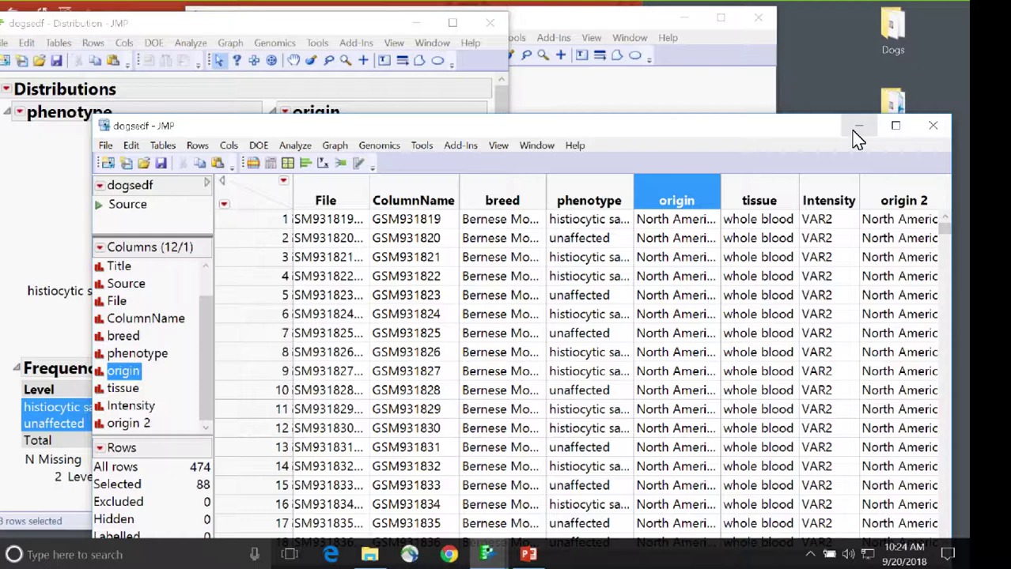
# Close the dogsedf data table together with all its windows, without saving the changes
pyautogui.click(932, 125)
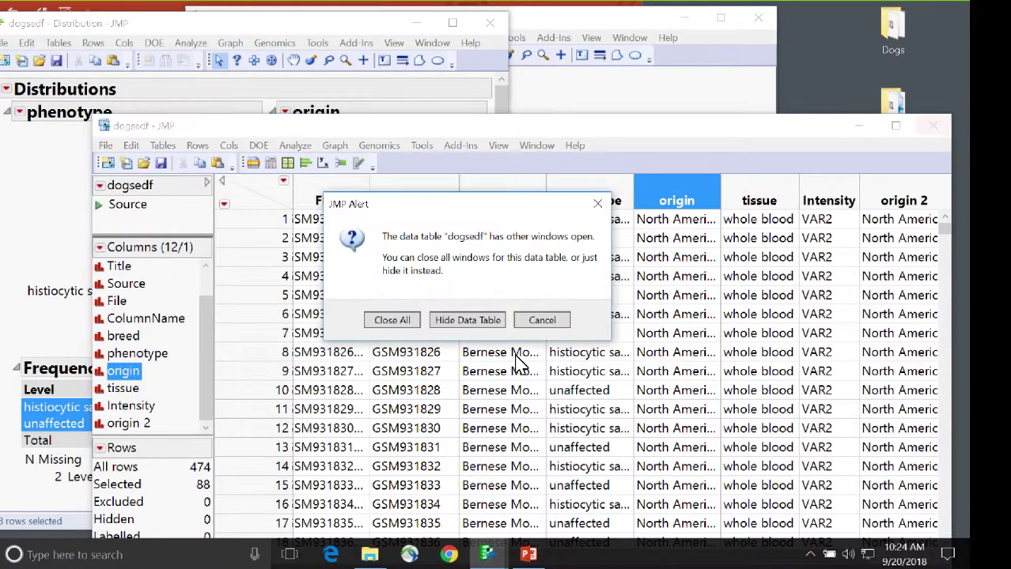
pyautogui.click(395, 320)
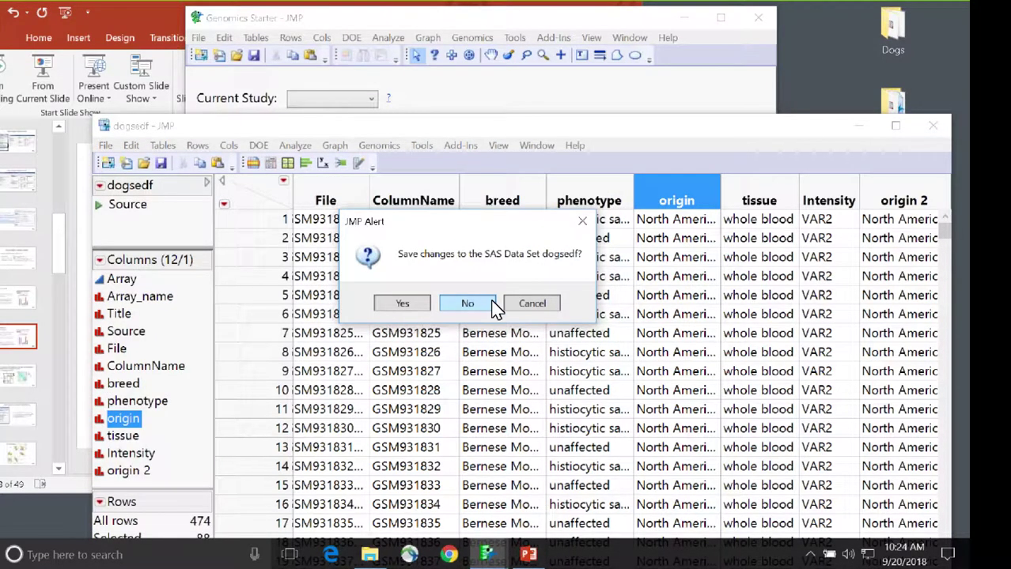
pyautogui.click(467, 303)
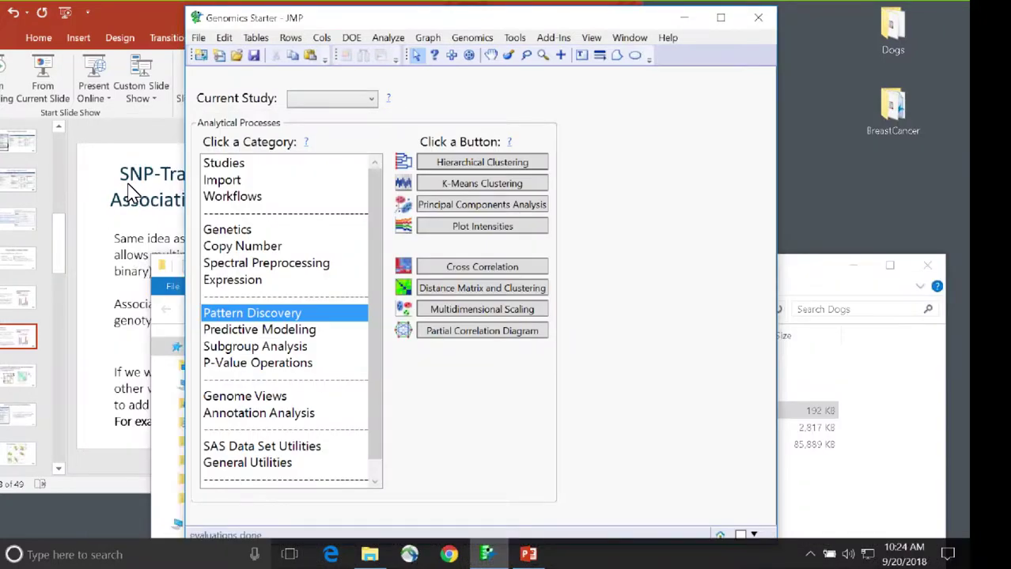
# Switch to PowerPoint, present the genomics slides from SNP-Trait Association through Explore the Data, and end the slide show
pyautogui.click(101, 238)
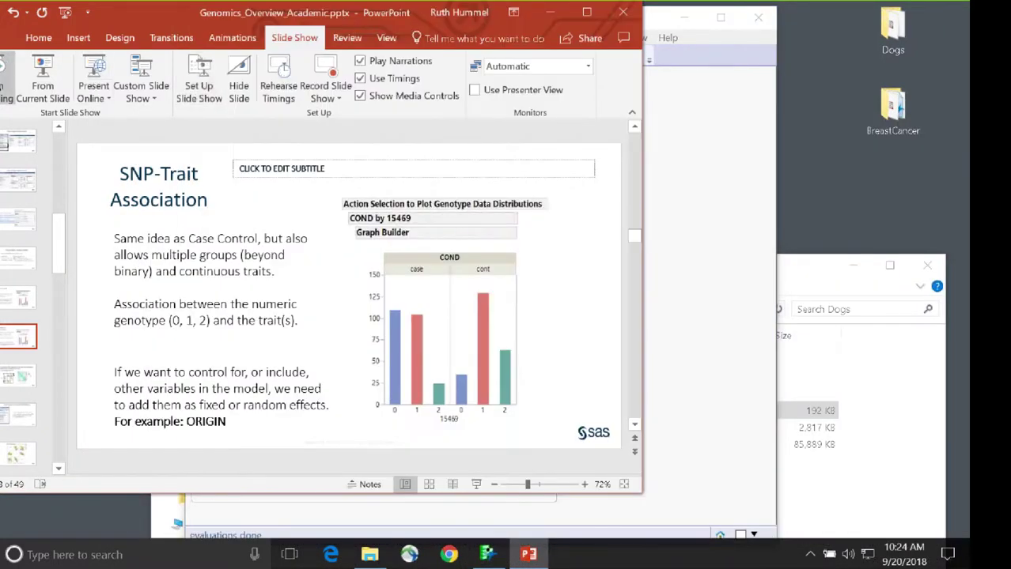
pyautogui.click(33, 83)
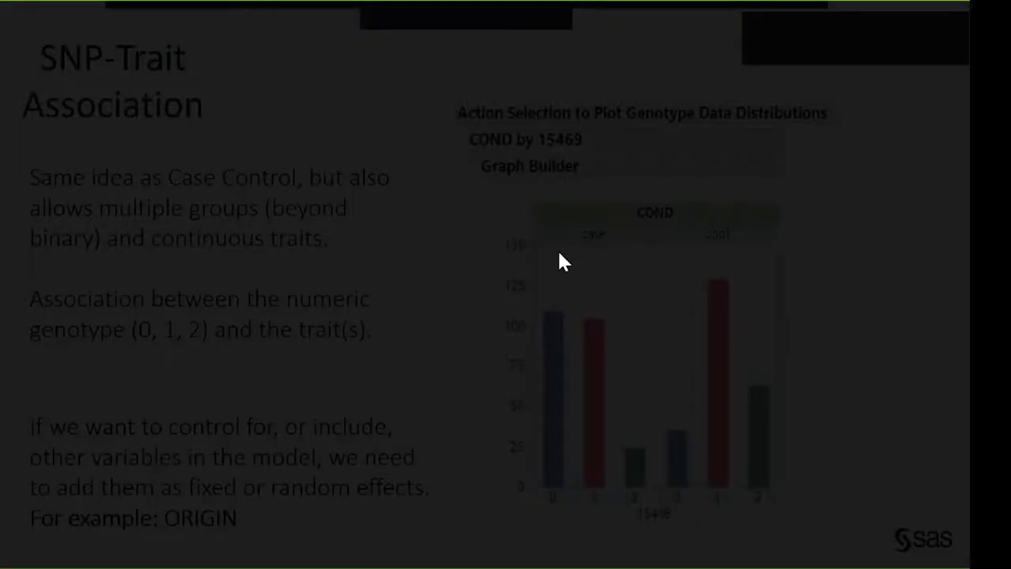
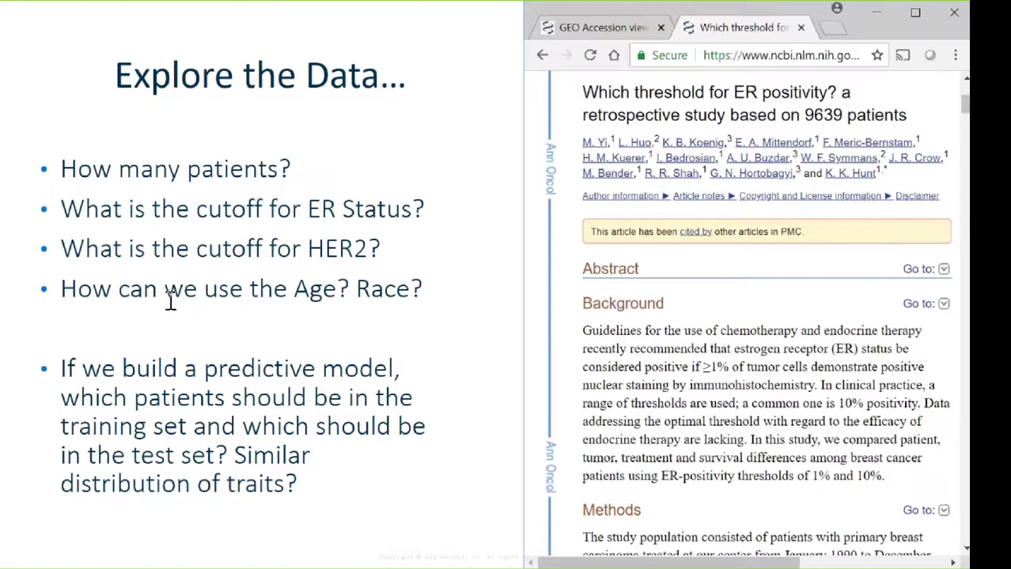
pyautogui.press('Escape')
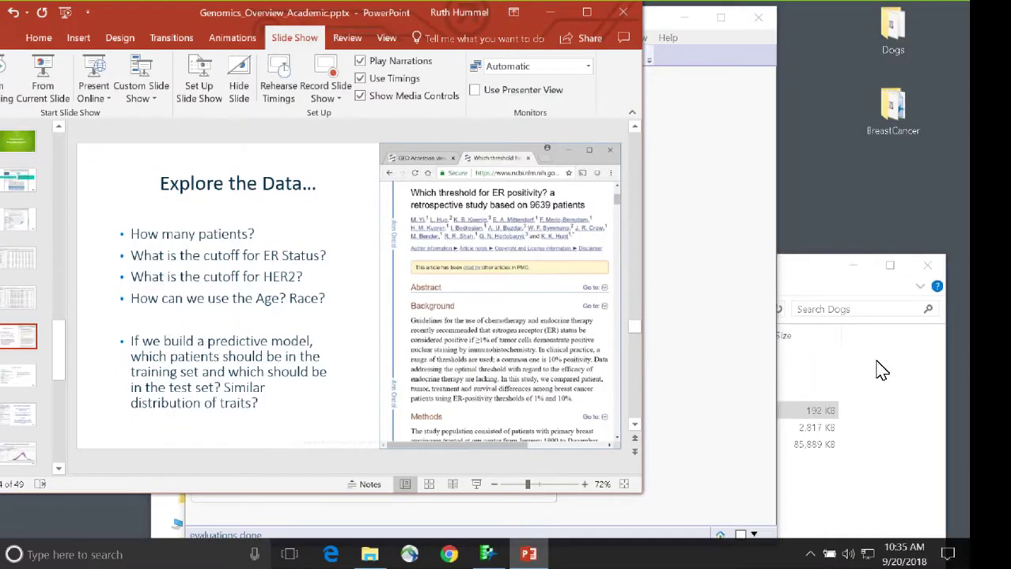
# Open the BreastCancer folder from the desktop and arrange it side by side with the JMP Genomics Starter window
pyautogui.doubleClick(888, 109)
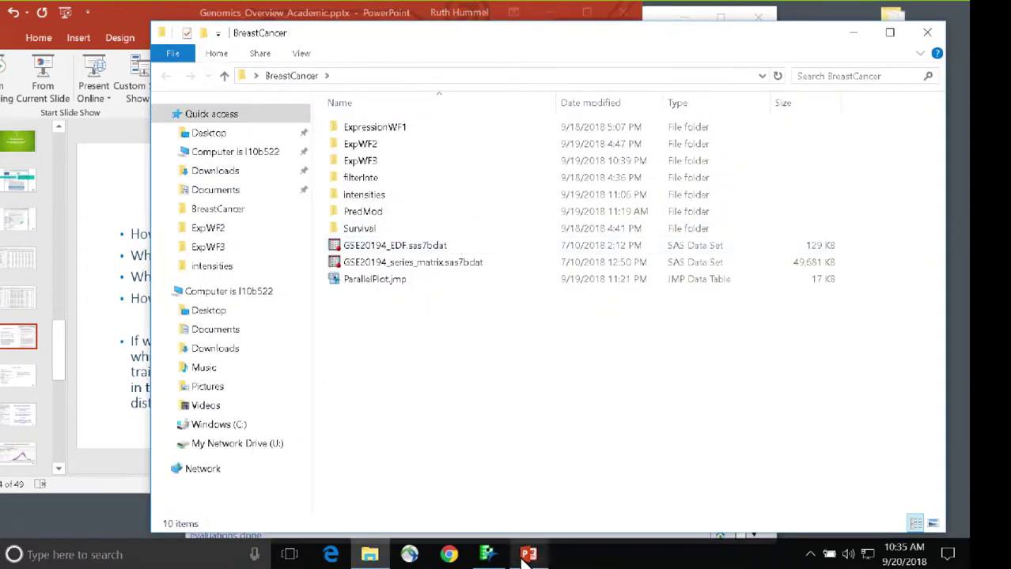
pyautogui.click(496, 561)
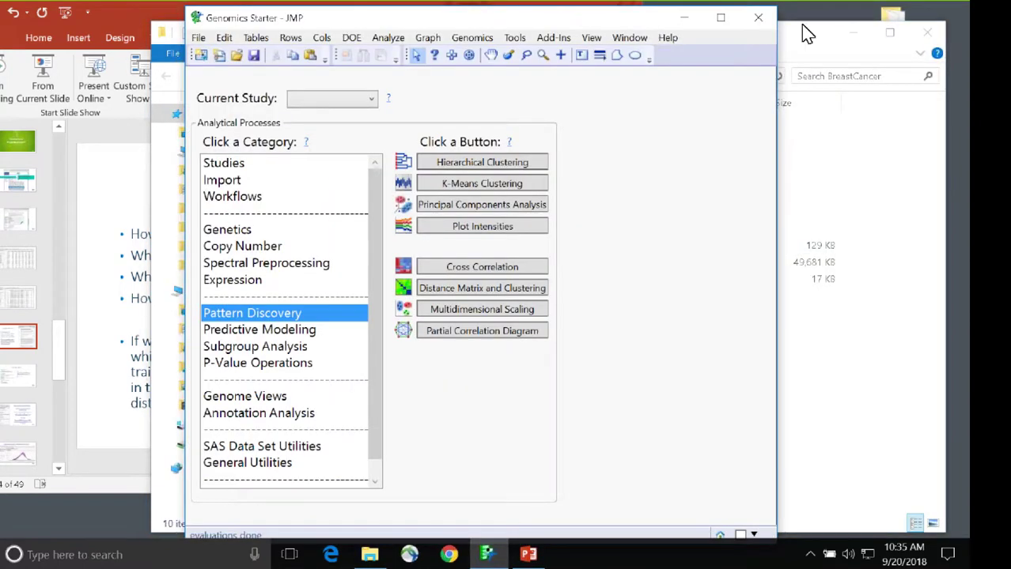
pyautogui.moveTo(373, 21); pyautogui.dragTo(554, 25)
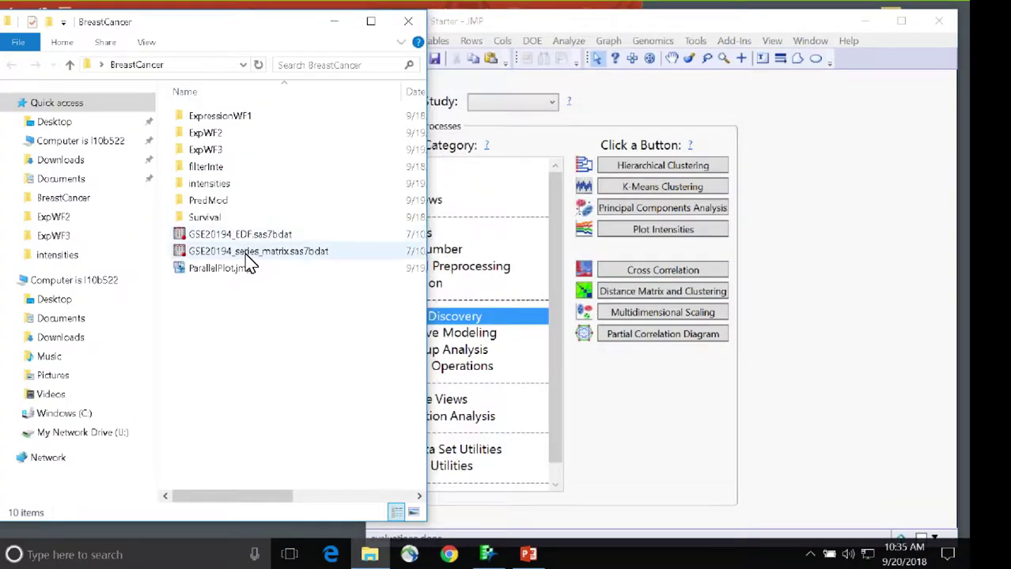
# Open GSE20194_series_matrix.sas7bdat to examine its expression values per sample, and close the table
pyautogui.click(253, 253)
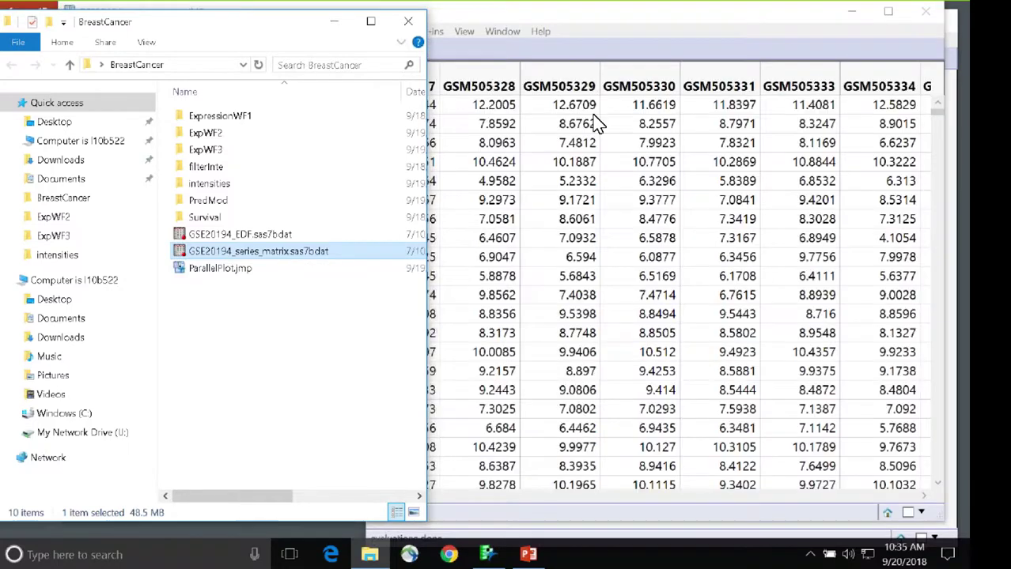
pyautogui.click(687, 26)
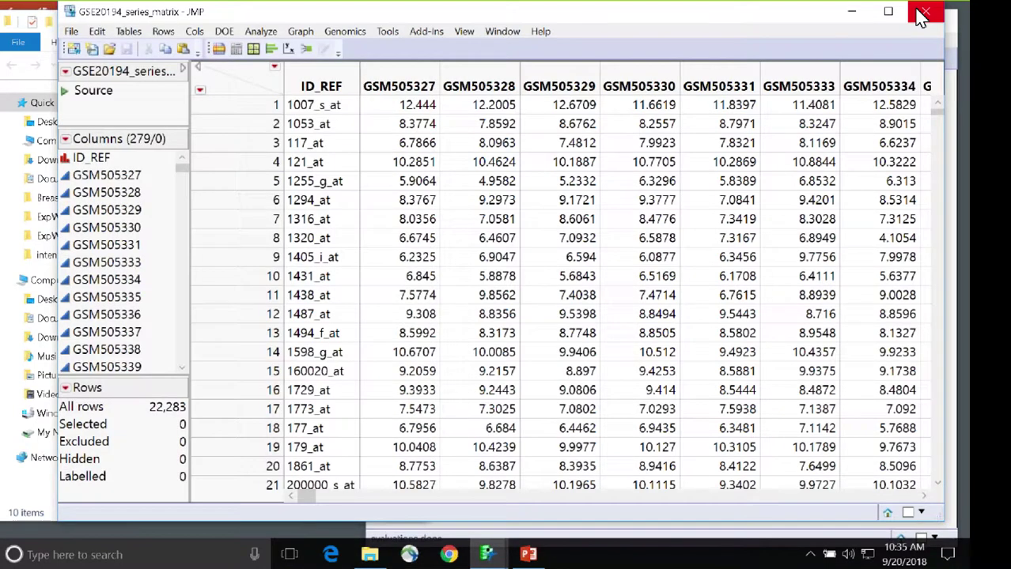
pyautogui.click(925, 11)
# Open the GSE20194_EDF.sas7bdat sample table, close the BreastCancer folder and bring the table to the front
pyautogui.click(252, 235)
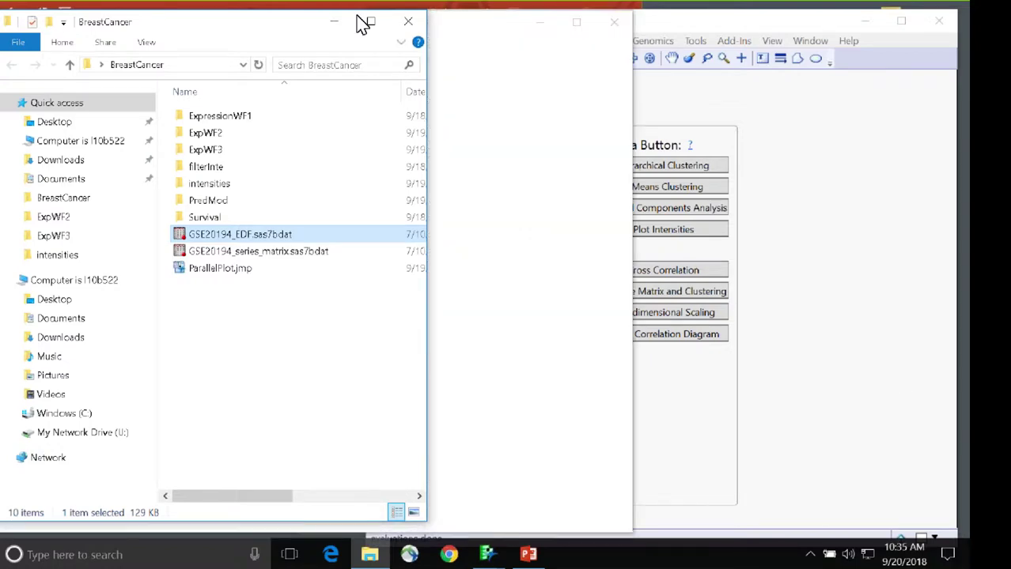
pyautogui.click(416, 25)
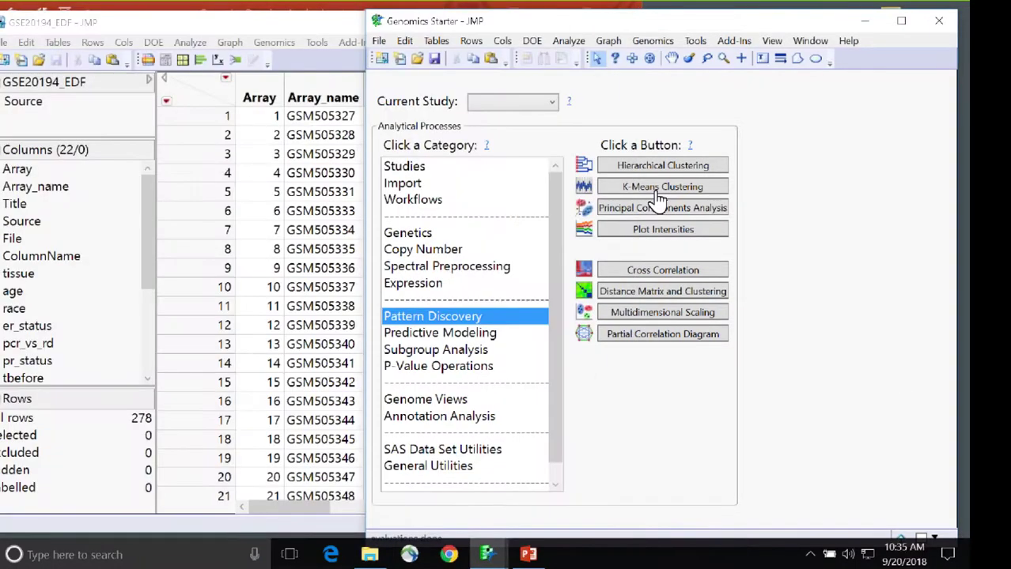
pyautogui.click(195, 26)
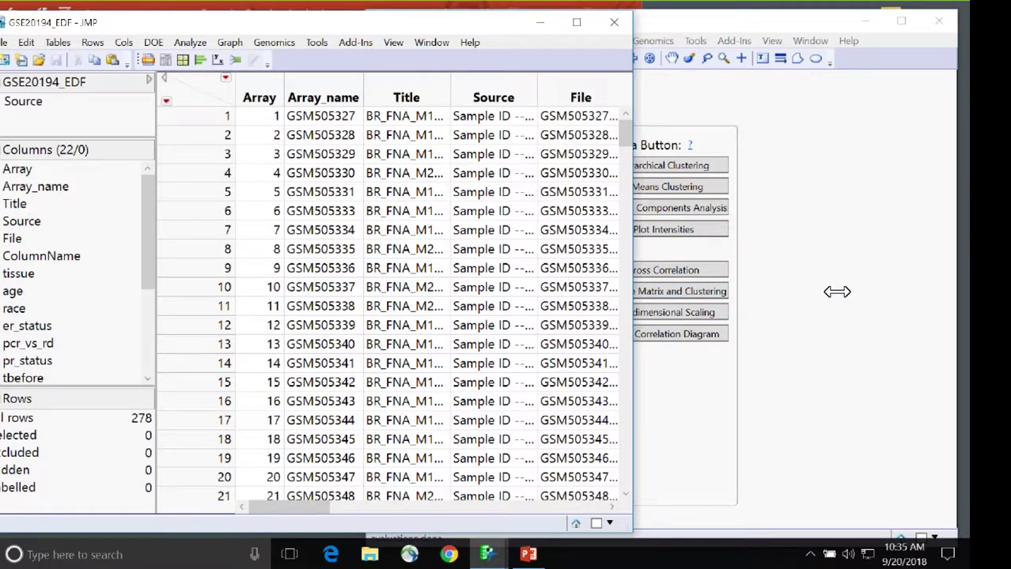
# Run a Distribution analysis on the GSE20194_EDF columns from tissue through histology
pyautogui.click(190, 42)
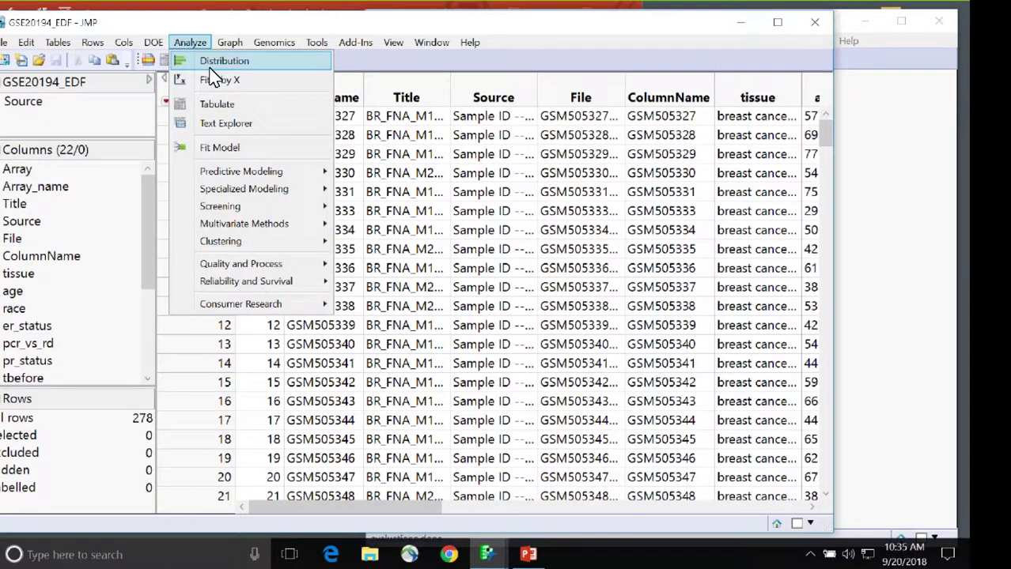
pyautogui.click(210, 66)
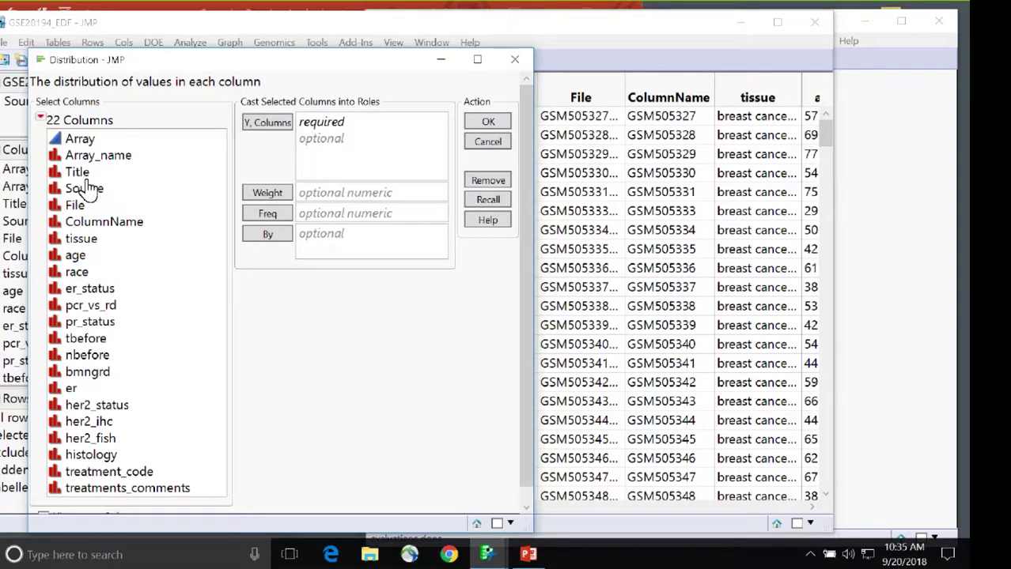
pyautogui.click(78, 239)
pyautogui.click(78, 255)
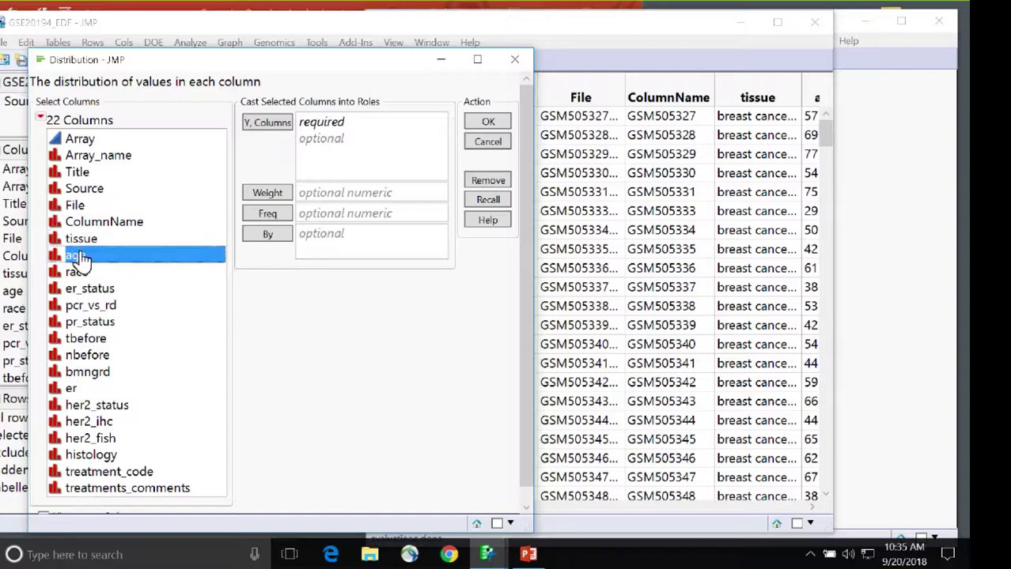
pyautogui.click(78, 240)
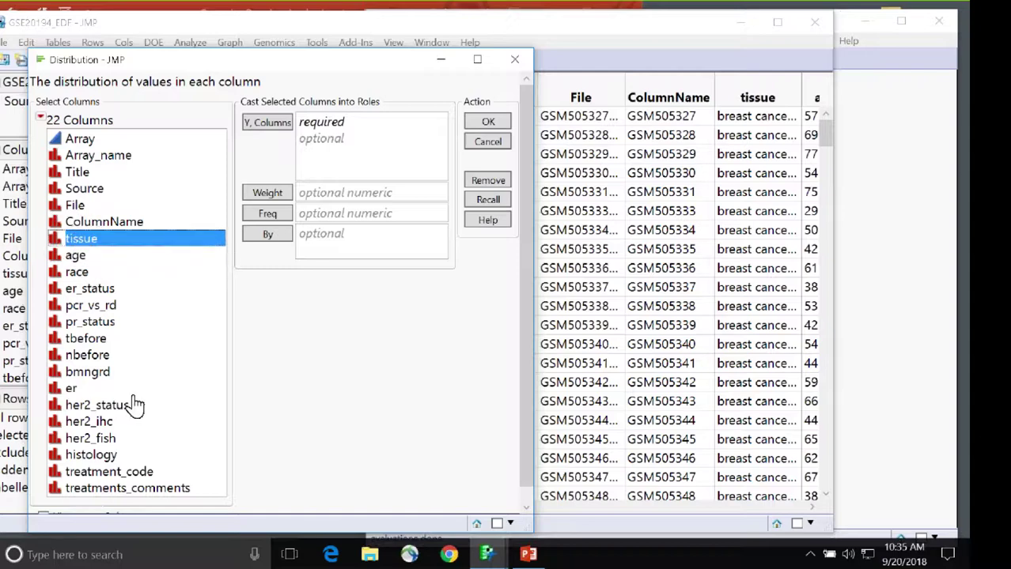
pyautogui.keyDown('ctrl'); pyautogui.click(113, 459); pyautogui.keyUp('ctrl')
pyautogui.keyDown('shift'); pyautogui.click(113, 457); pyautogui.keyUp('shift')
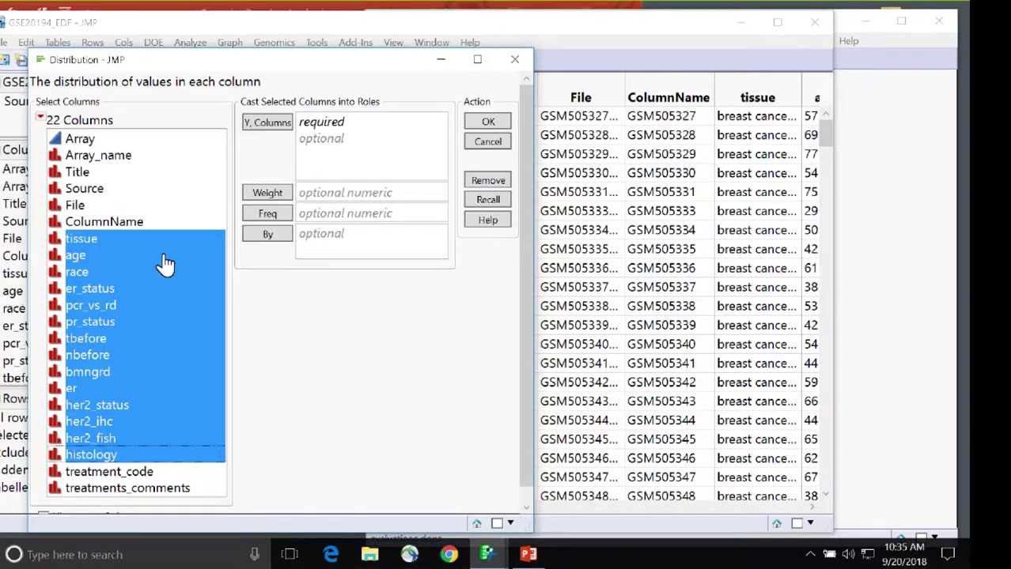
pyautogui.click(276, 125)
pyautogui.click(492, 124)
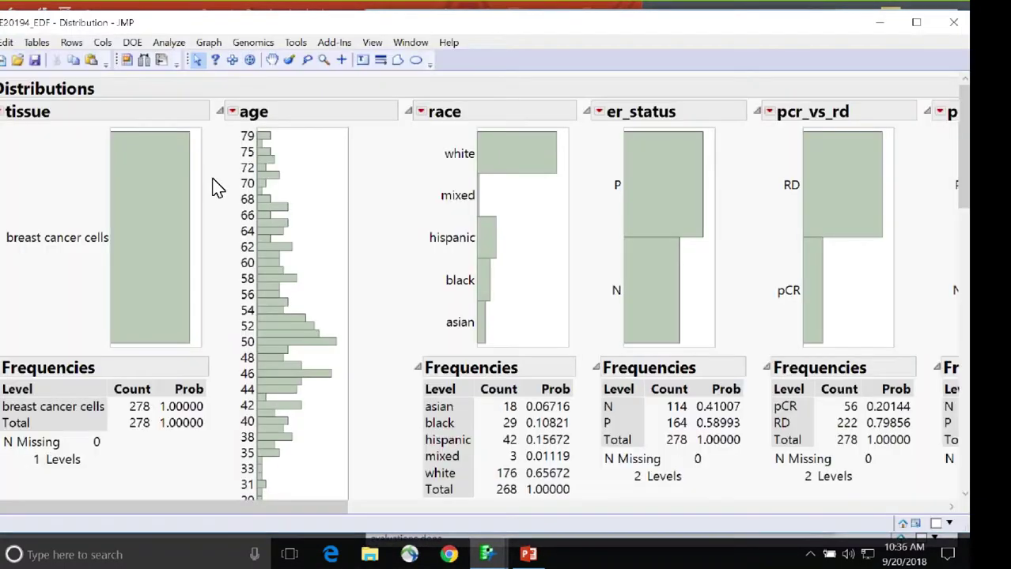
# Remove the tissue distribution from the report and examine the age, race and receptor status histograms and frequencies
pyautogui.click(4, 111)
pyautogui.click(48, 254)
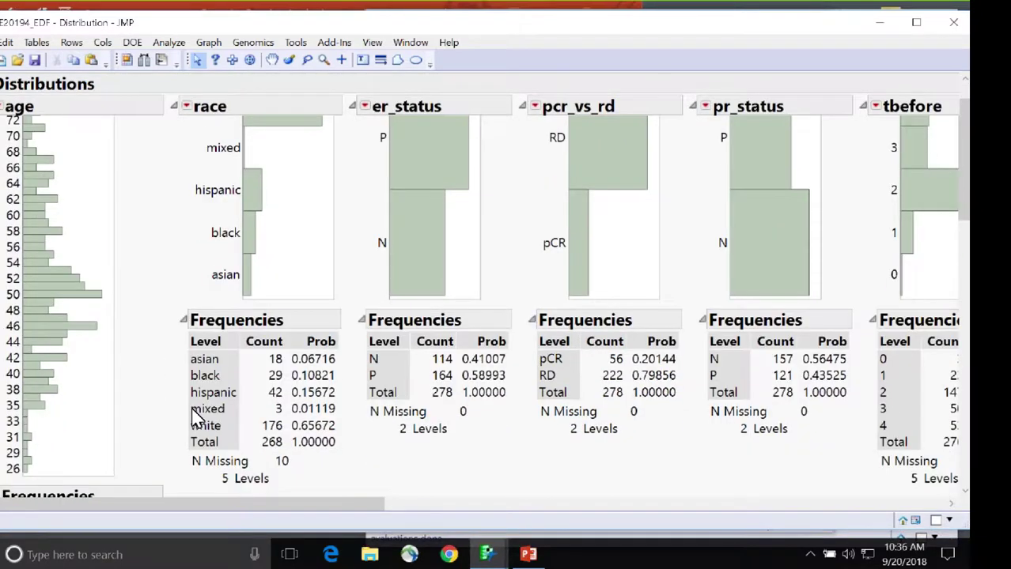
pyautogui.scroll(-5, 196, 419)
pyautogui.scroll(6, 175, 420)
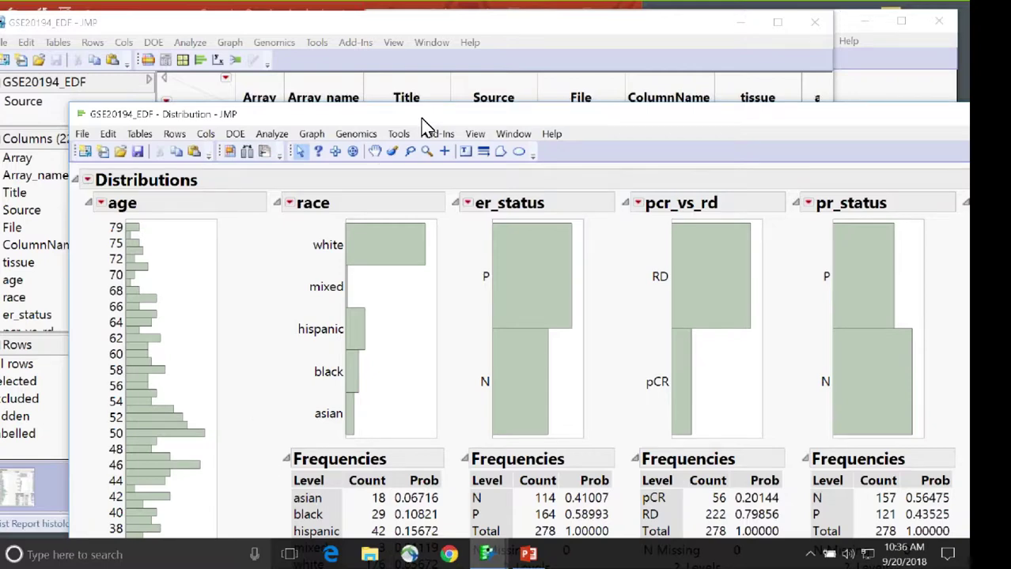
pyautogui.moveTo(423, 120); pyautogui.dragTo(422, 121)
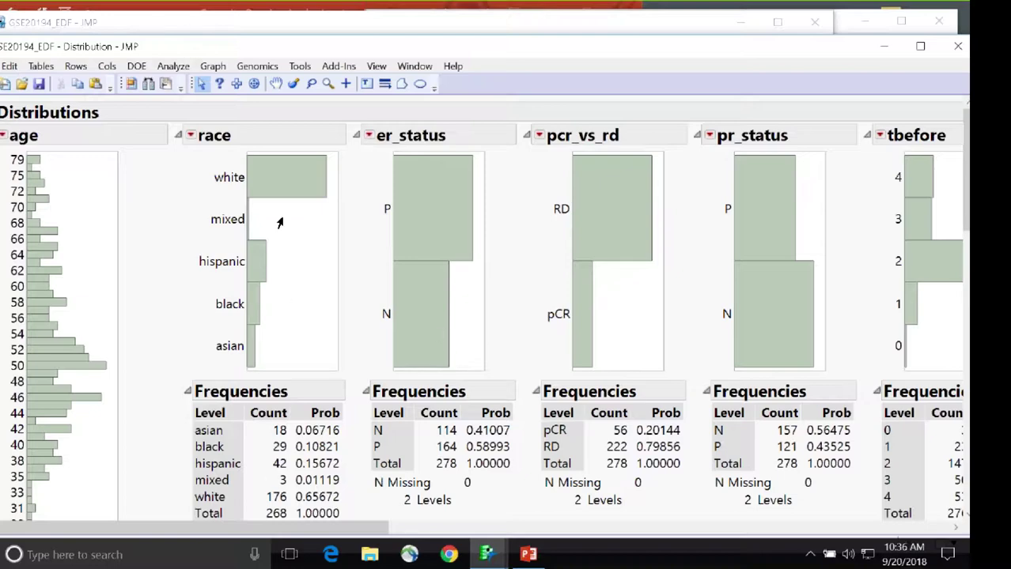
pyautogui.scroll(-3, 265, 403)
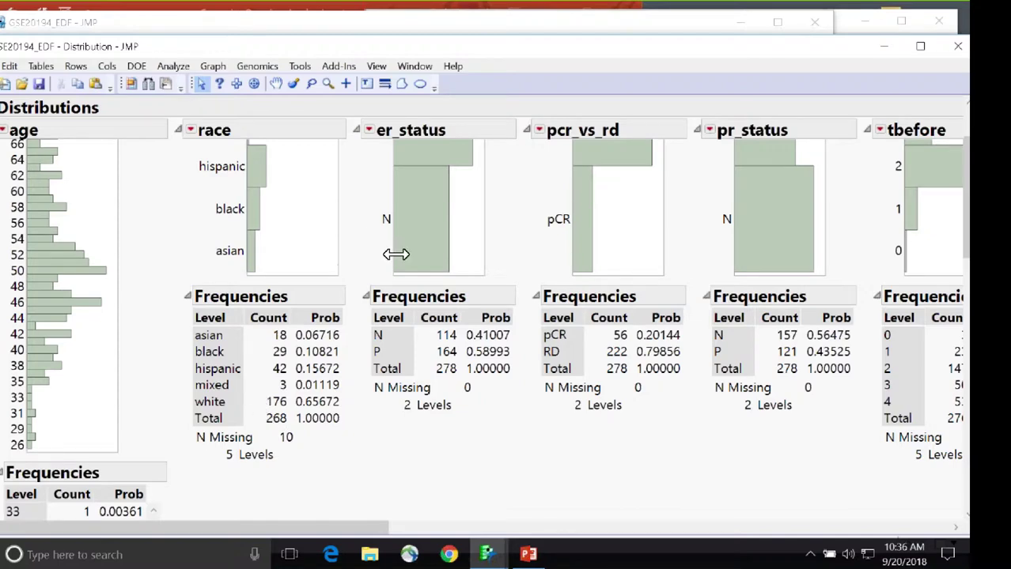
pyautogui.scroll(3, 386, 259)
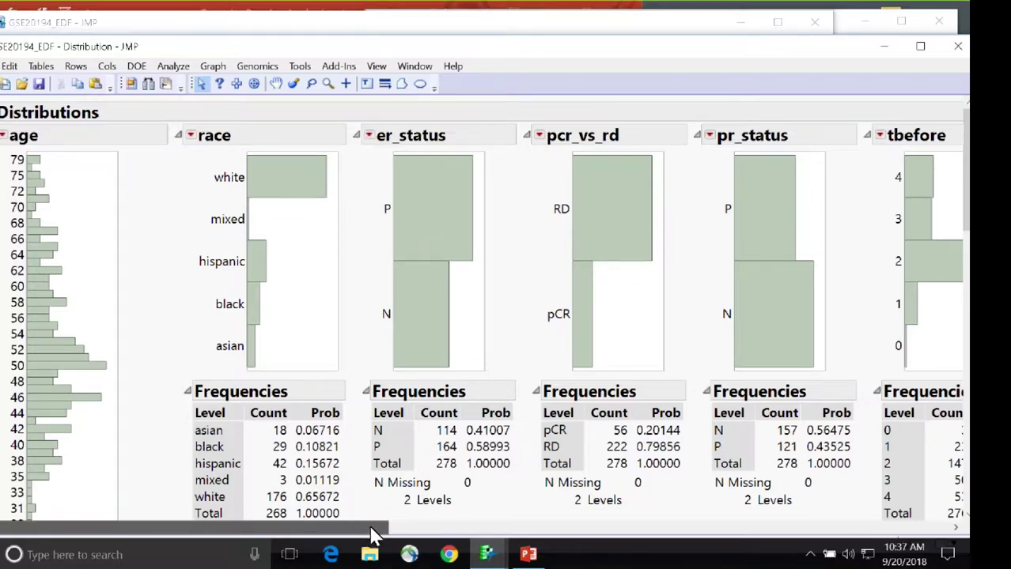
# Highlight the er_status P patients, followed by the N patients, to compare them across the other trait distributions
pyautogui.moveTo(373, 536); pyautogui.dragTo(376, 536)
pyautogui.hscroll(10, 497, 514)
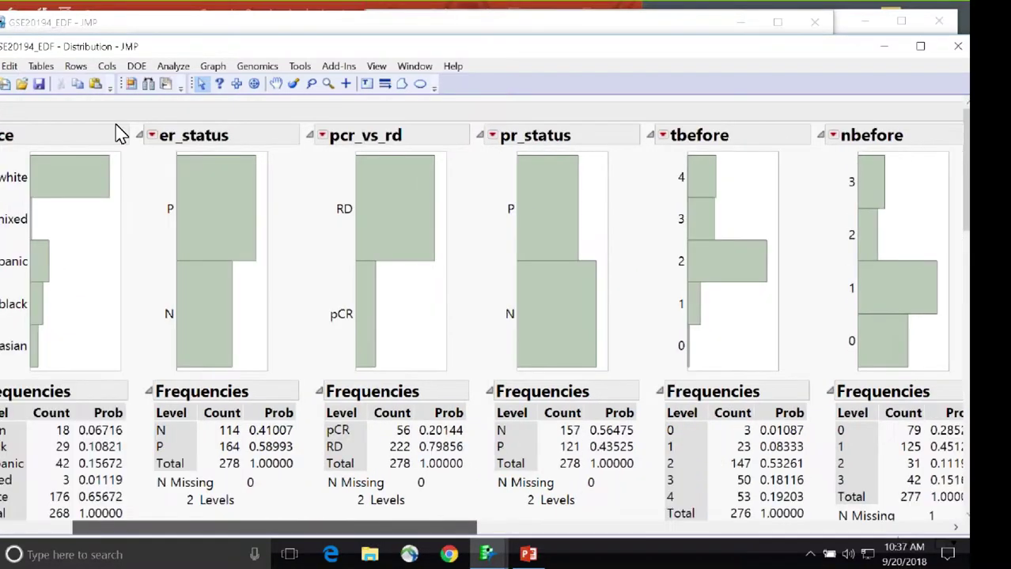
pyautogui.click(54, 206)
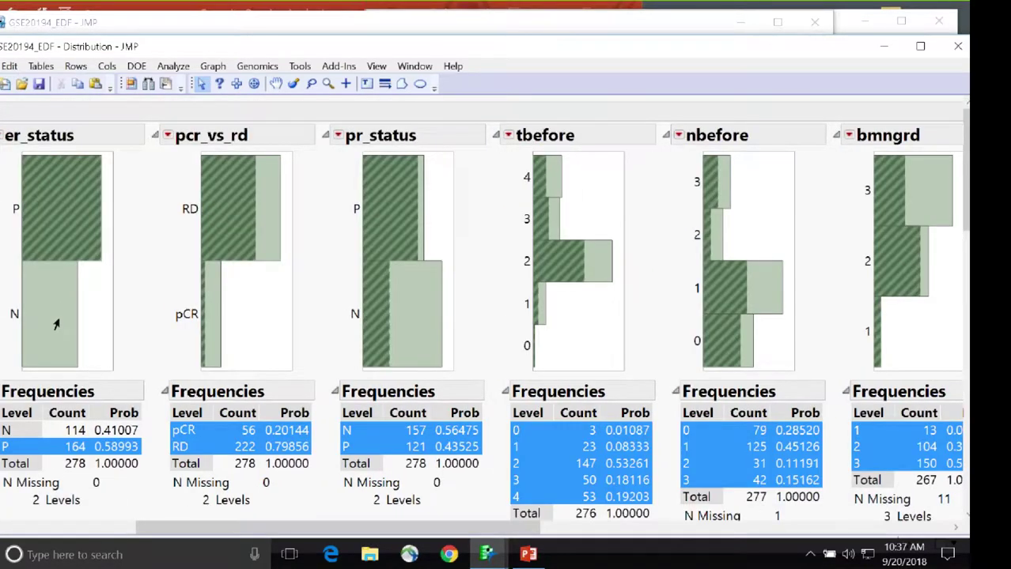
pyautogui.click(56, 323)
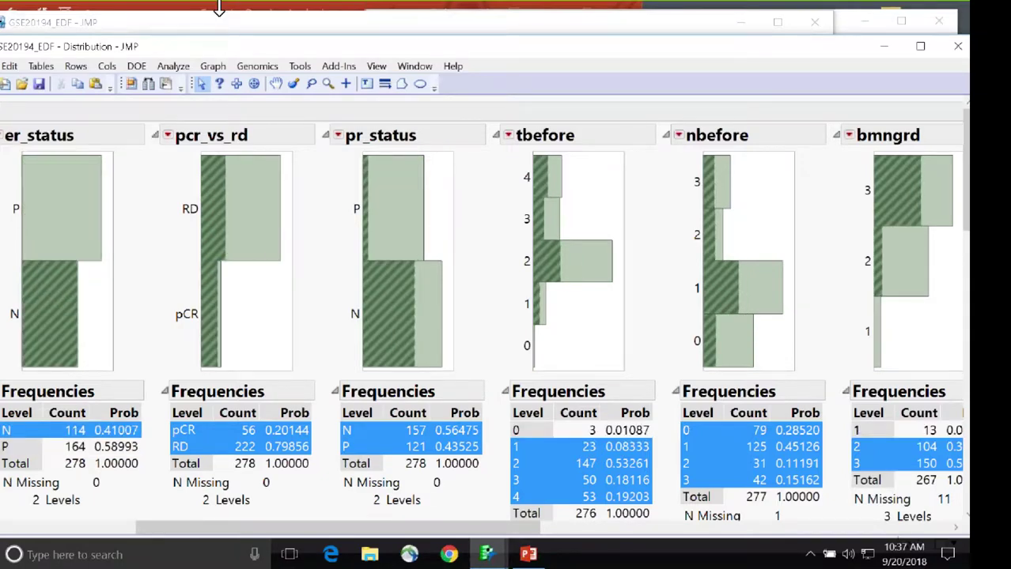
# Check the Explore the Data slide in PowerPoint, return to JMP and examine the tbefore through histology distributions
pyautogui.click(217, 6)
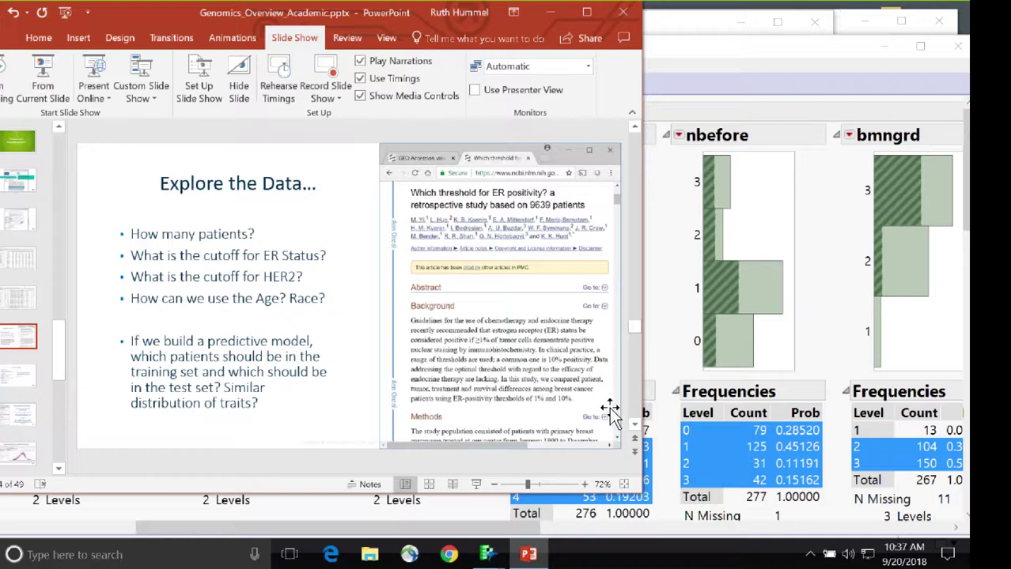
pyautogui.click(682, 57)
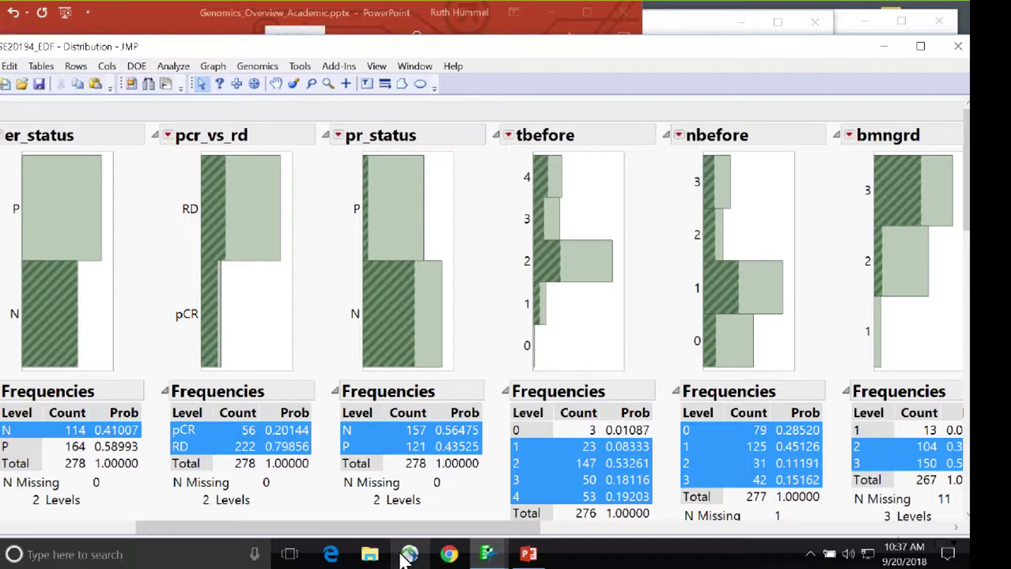
pyautogui.hscroll(1, 548, 545)
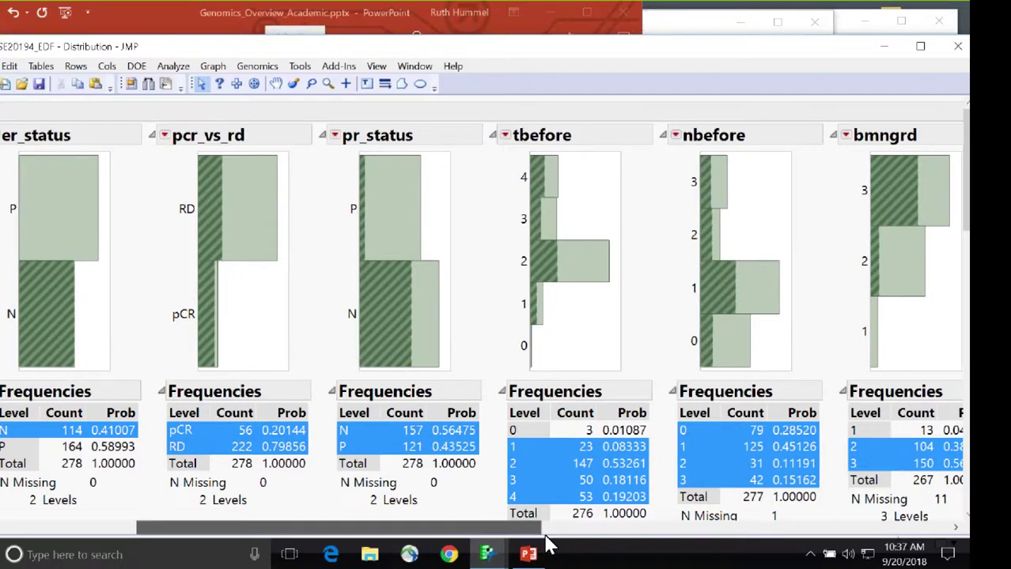
pyautogui.hscroll(5, 545, 540)
pyautogui.hscroll(2, 688, 164)
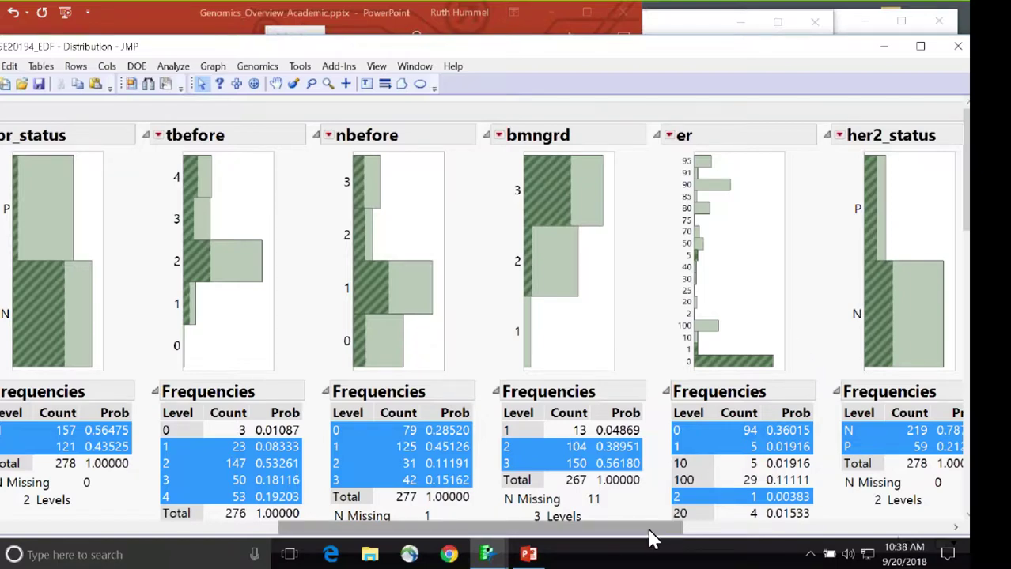
pyautogui.click(847, 533)
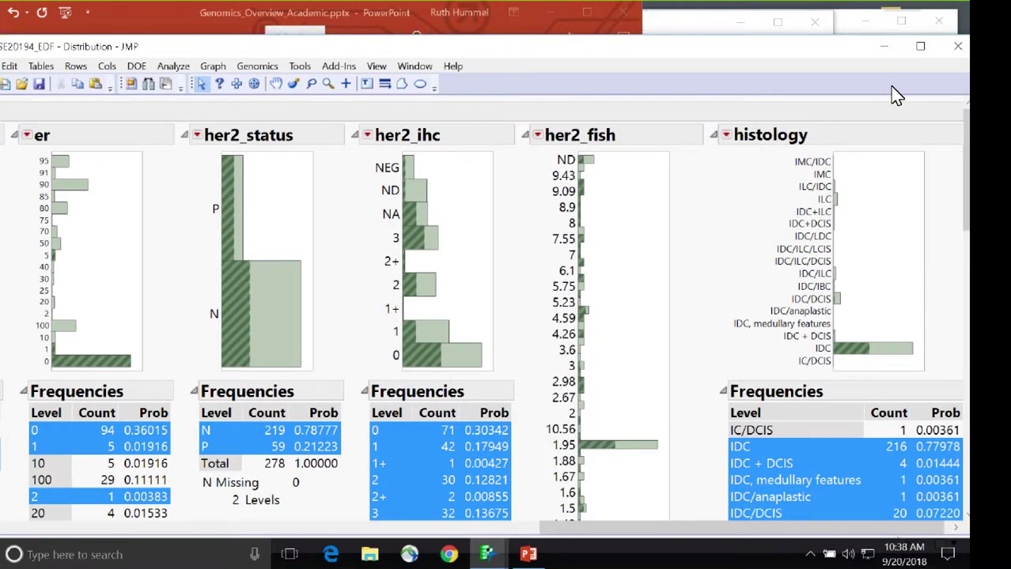
# Move the Distribution report aside and bring the GSE20194_EDF table in front of the PowerPoint slides
pyautogui.moveTo(896, 95); pyautogui.dragTo(766, 129)
pyautogui.hotkey('alt', 'Tab')
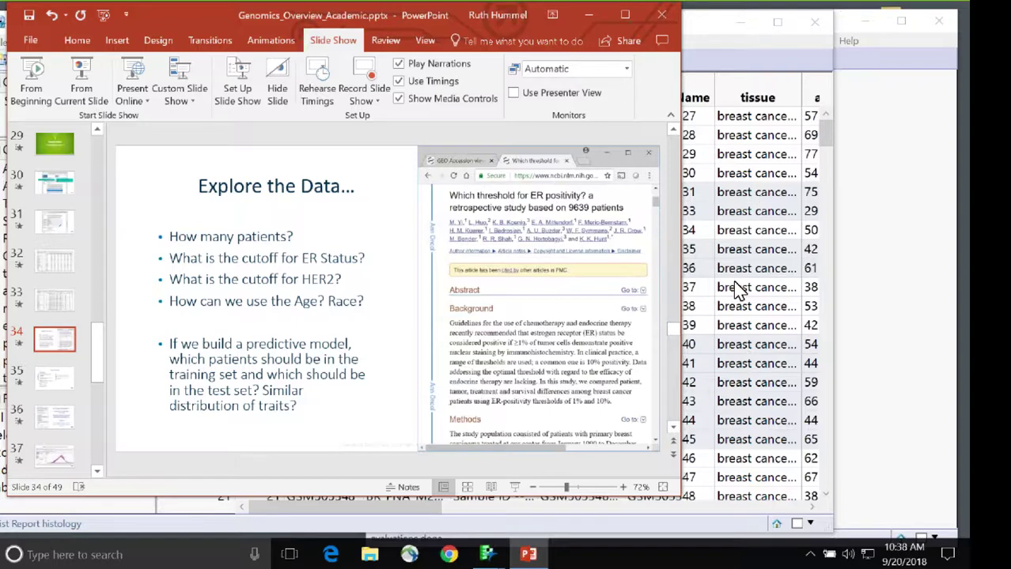
pyautogui.click(711, 46)
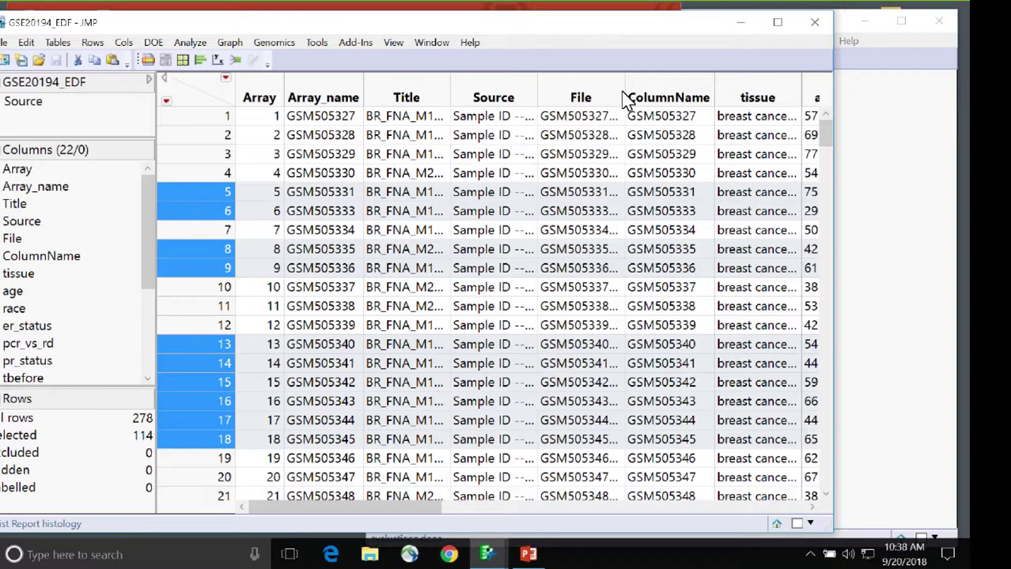
pyautogui.moveTo(661, 22); pyautogui.dragTo(672, 79)
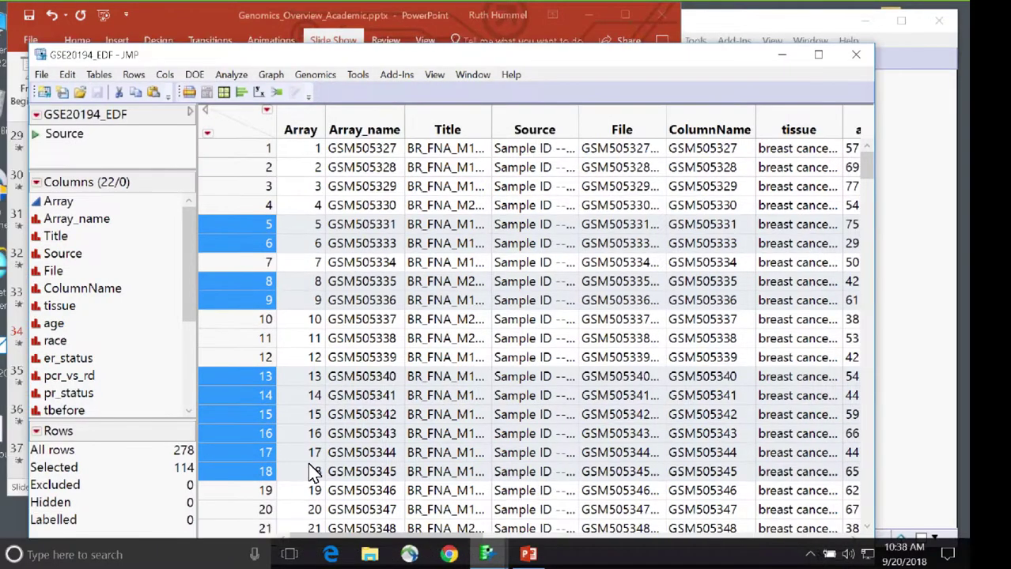
# Switch to PowerPoint, review the Expression Analysis slides 35 to 38, and start the slide show from slide 38, After Normalization
pyautogui.click(23, 380)
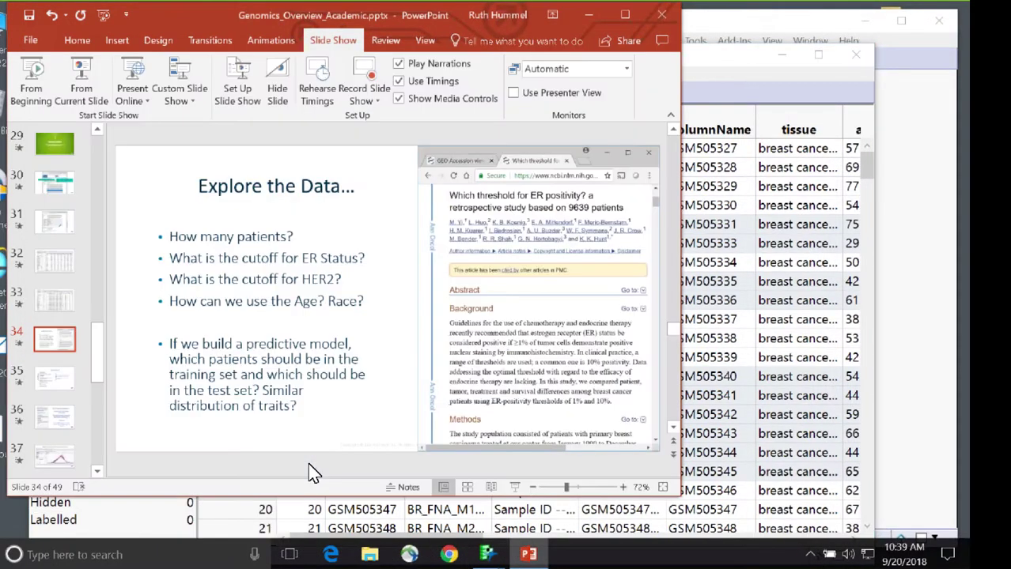
pyautogui.click(54, 384)
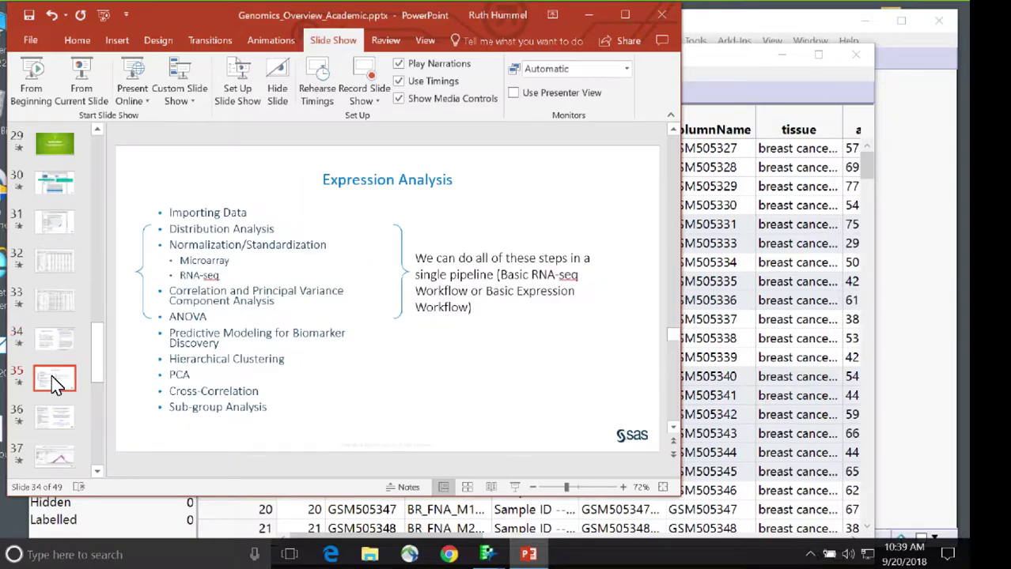
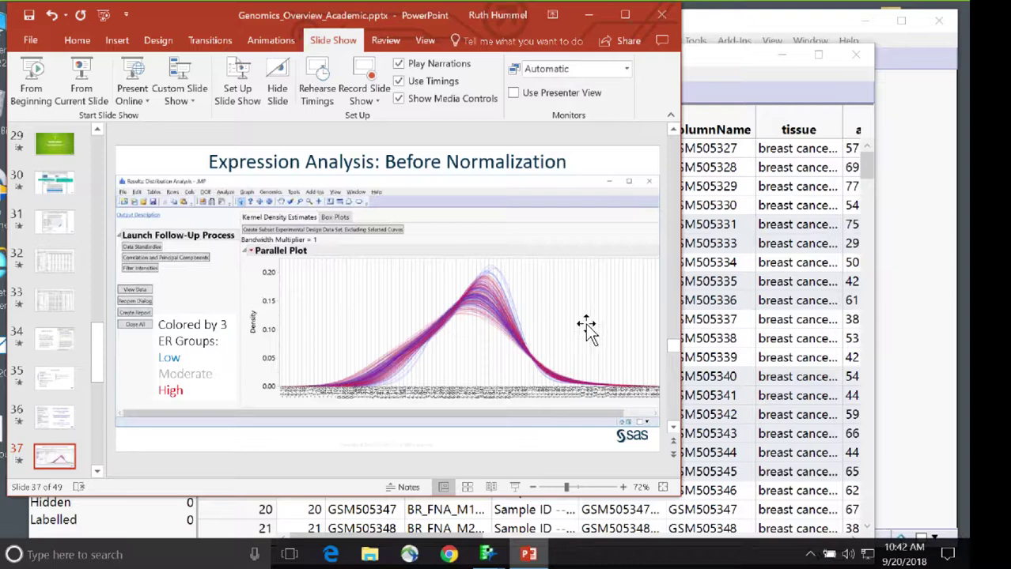
pyautogui.scroll(-3, 92, 351)
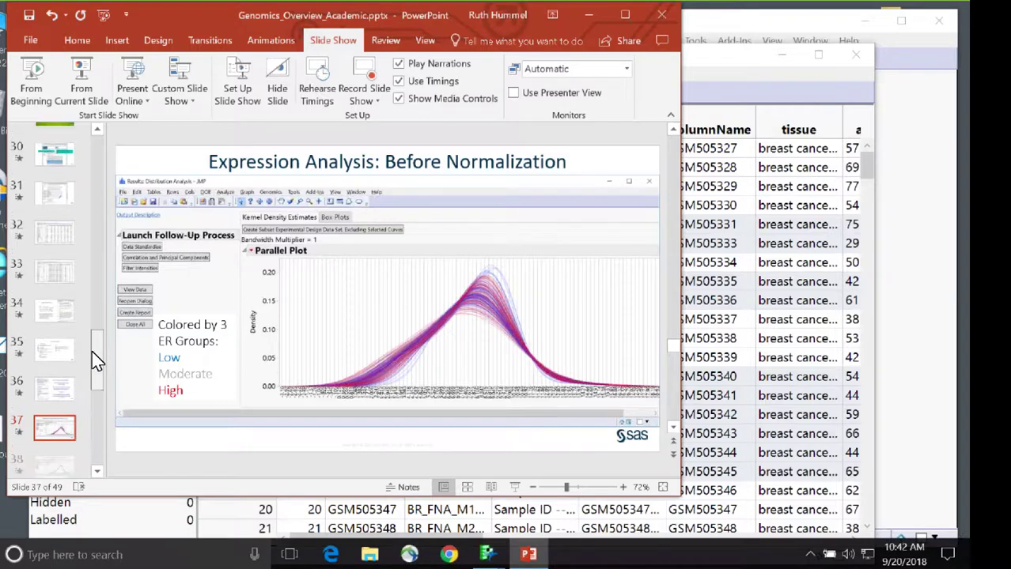
pyautogui.click(63, 348)
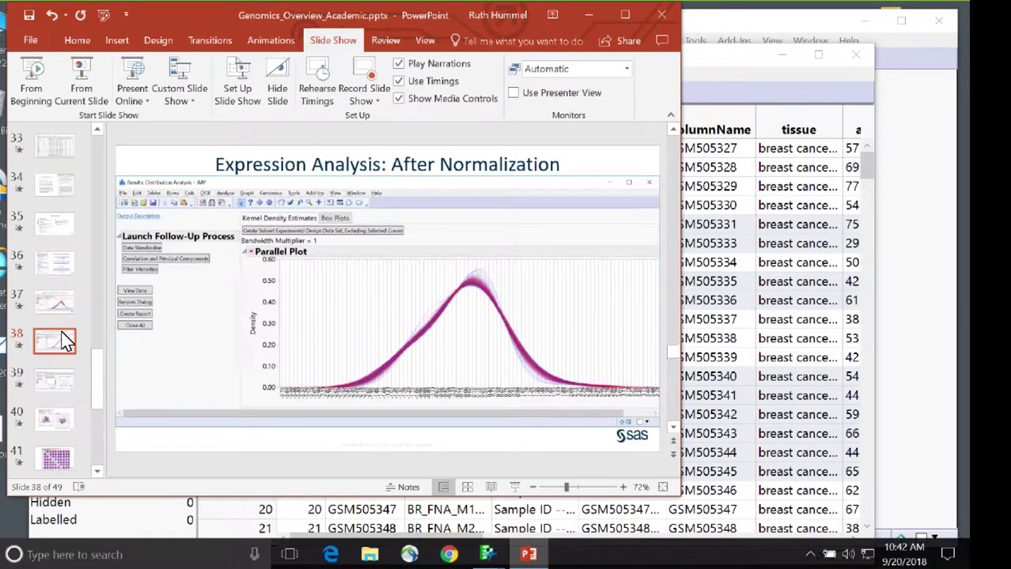
pyautogui.click(43, 308)
pyautogui.click(43, 348)
pyautogui.click(65, 83)
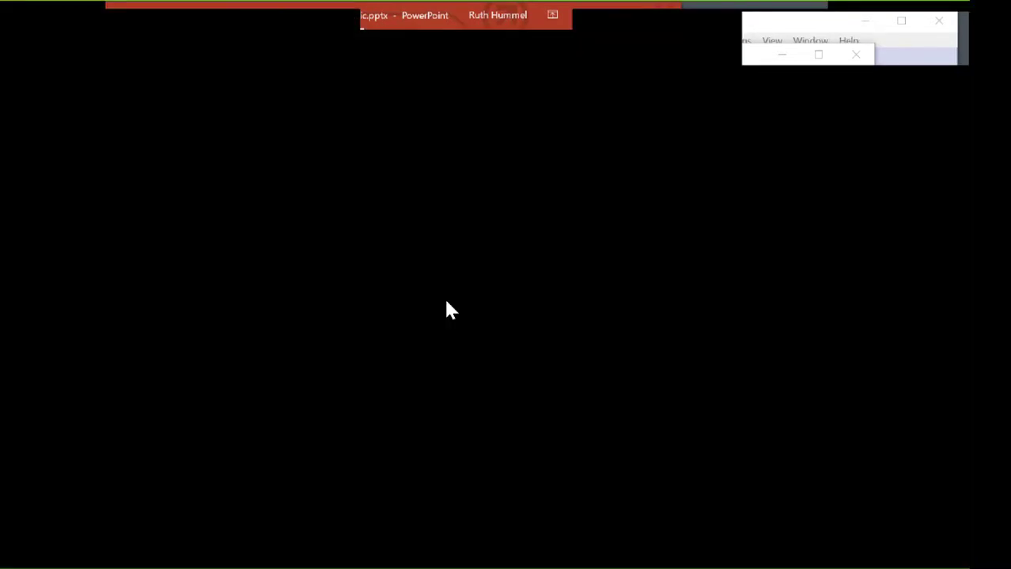
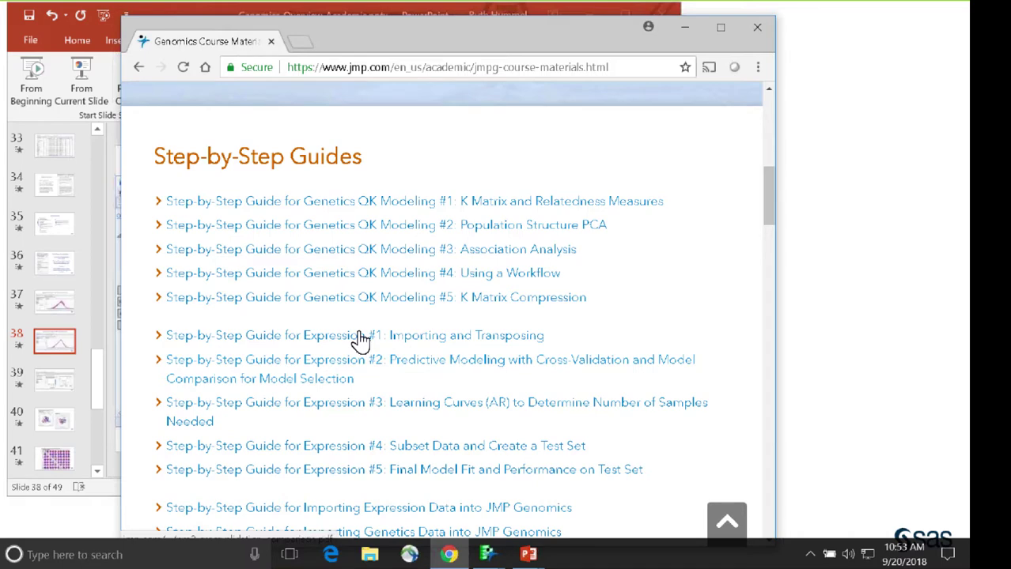
# Review the Step-by-Step Guides on the genomics course page in Chrome and open jmp.com/genomics in a new tab
pyautogui.scroll(-1, 360, 339)
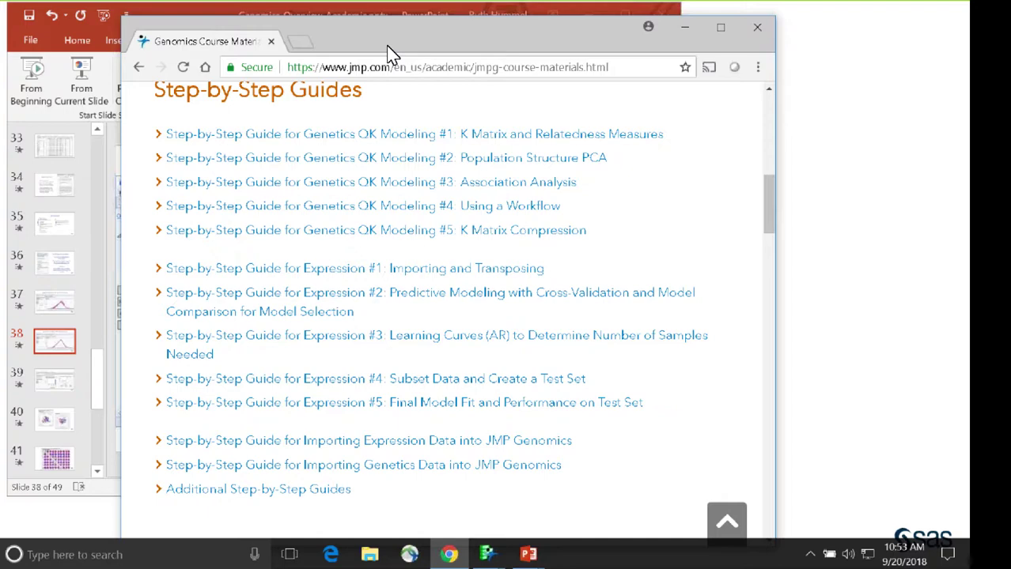
pyautogui.click(300, 41)
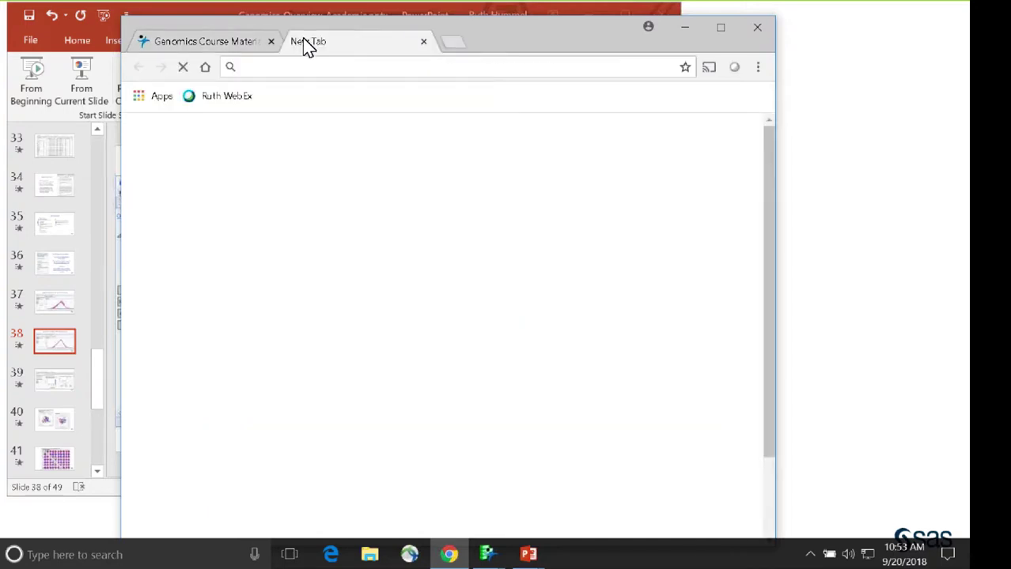
pyautogui.write('jmp.com/')
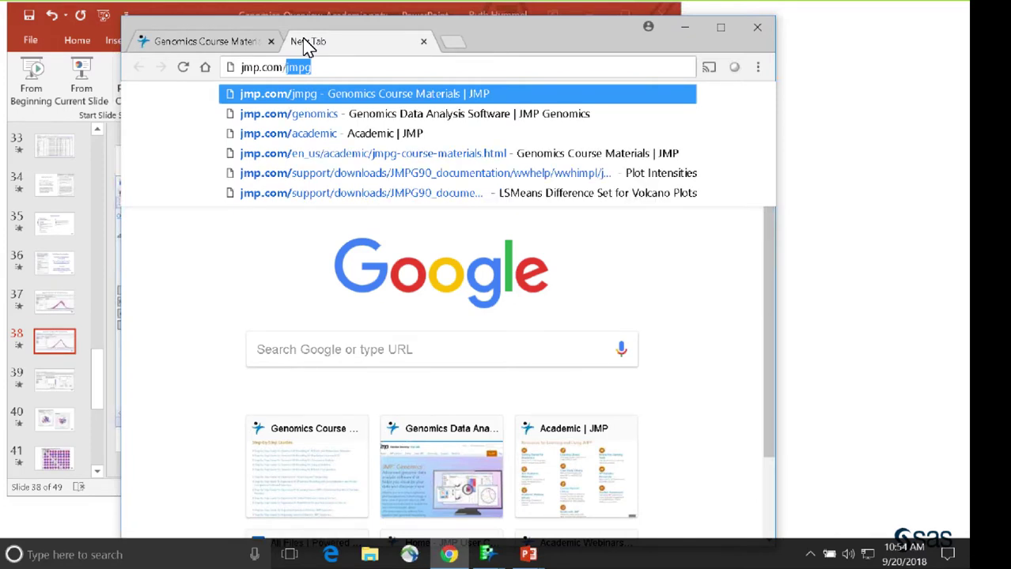
pyautogui.write('genomics')
pyautogui.press('Return')
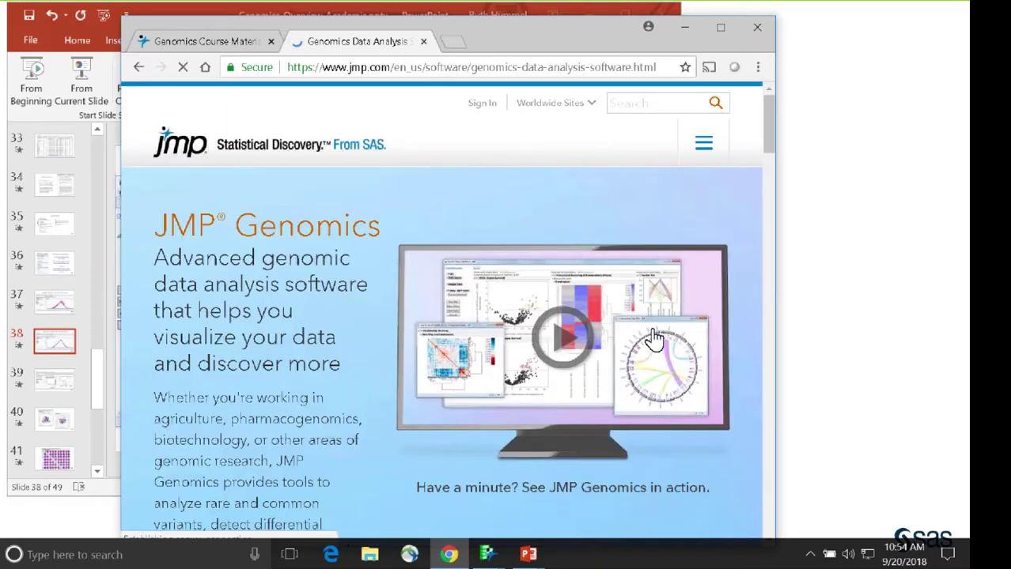
# Examine the JMP Genomics product page through its plant breeding content down to the list of application areas
pyautogui.scroll(-8, 654, 336)
pyautogui.scroll(-1, 520, 228)
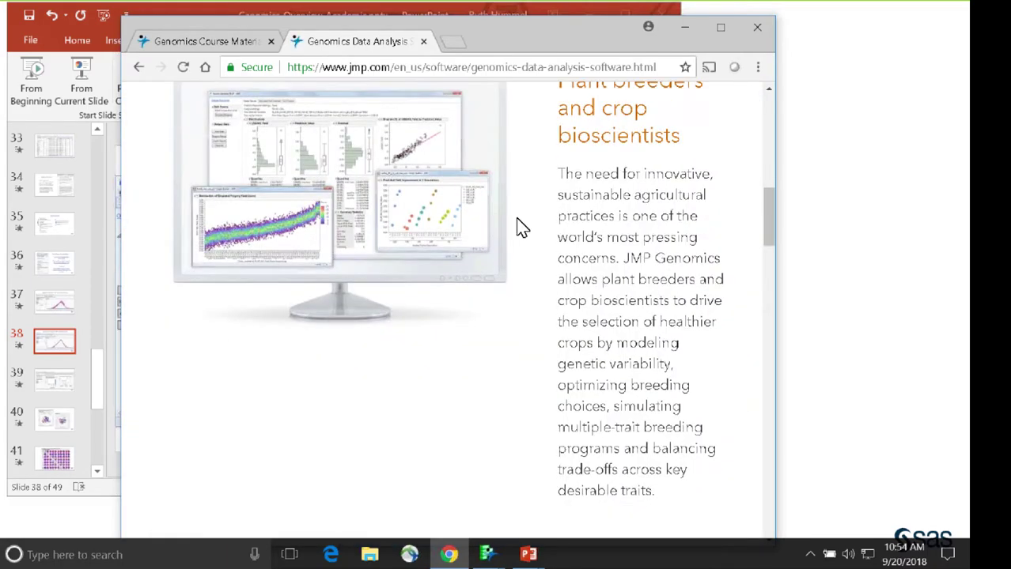
pyautogui.scroll(-15, 520, 227)
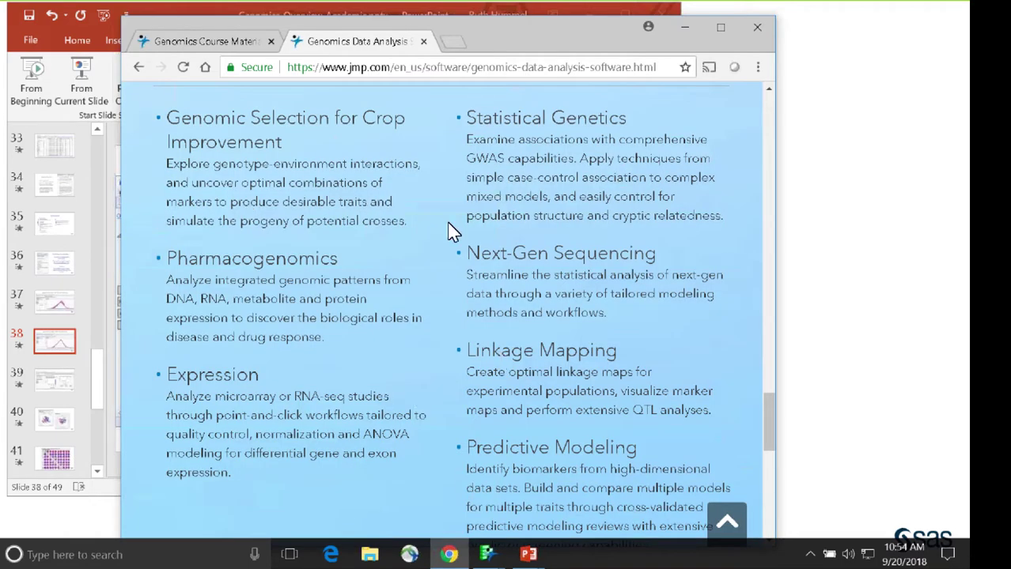
# Open the Learn more page on JMP Genomics core capabilities and examine its Genomic Selection, Pharmacogenomics and Expression sections
pyautogui.scroll(-1, 480, 253)
pyautogui.scroll(-3, 475, 356)
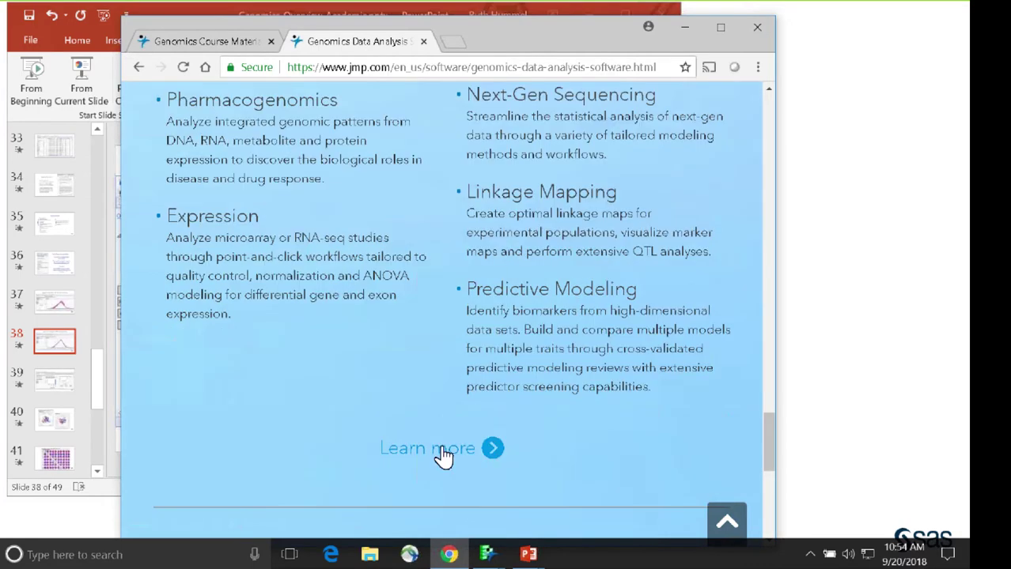
pyautogui.click(440, 449)
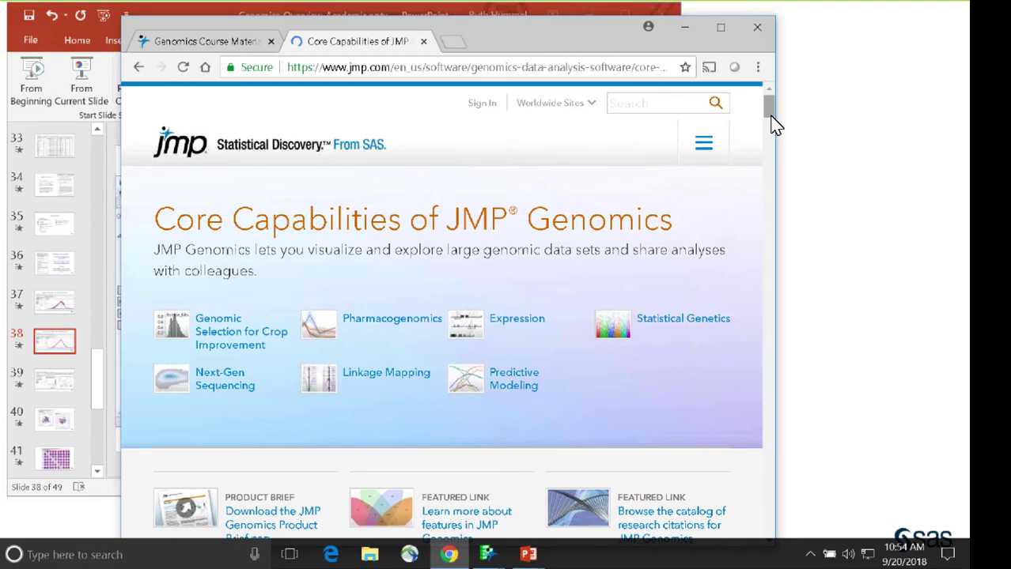
pyautogui.moveTo(772, 113); pyautogui.dragTo(775, 161)
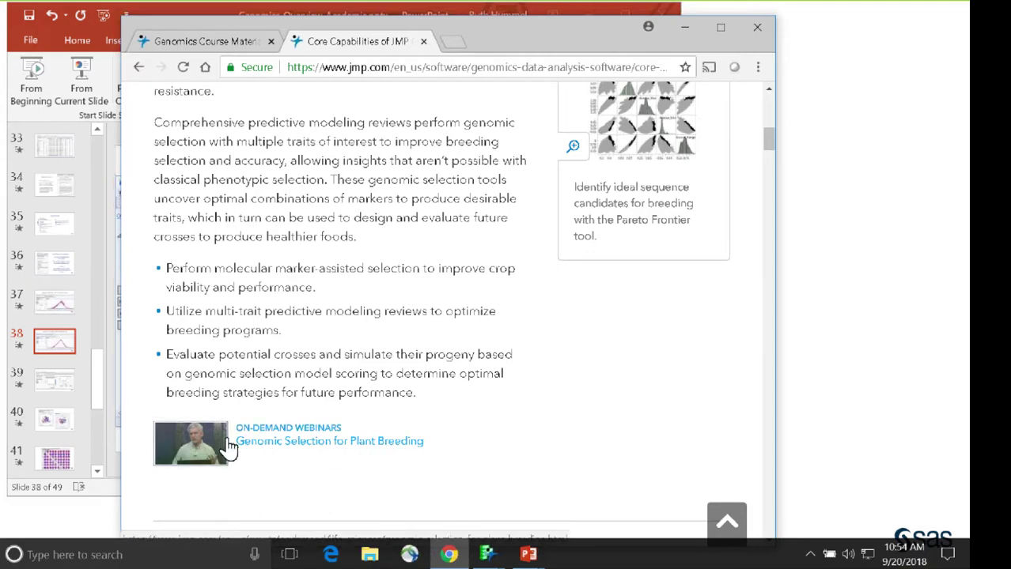
pyautogui.scroll(1, 564, 305)
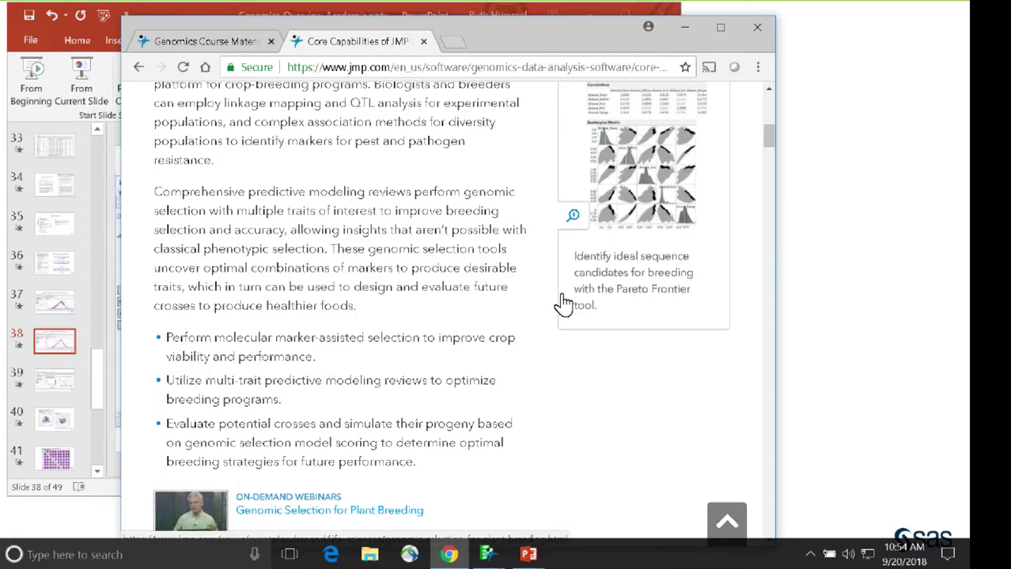
pyautogui.scroll(1, 563, 304)
pyautogui.scroll(-6, 573, 307)
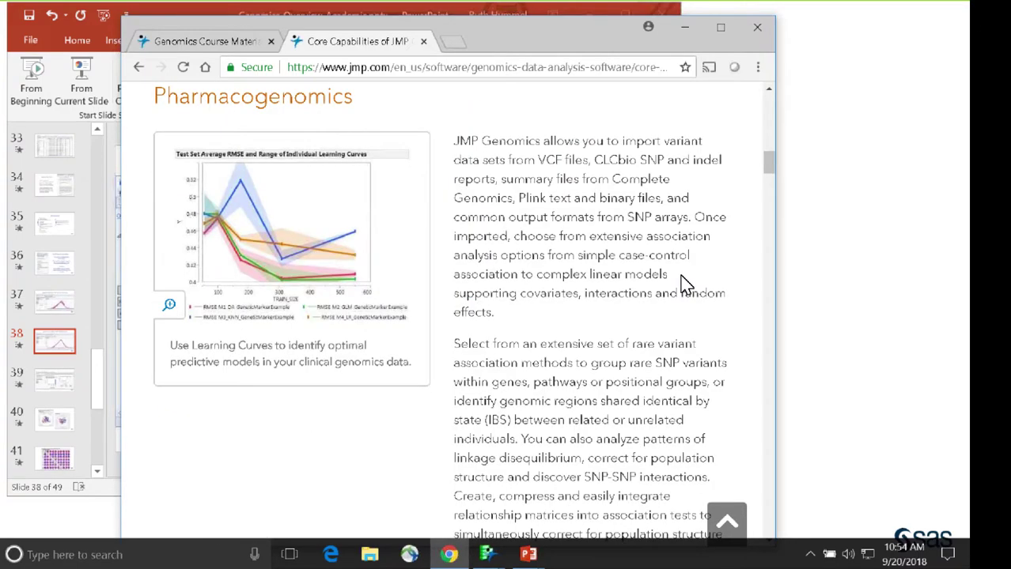
pyautogui.scroll(-4, 685, 285)
pyautogui.scroll(-5, 372, 358)
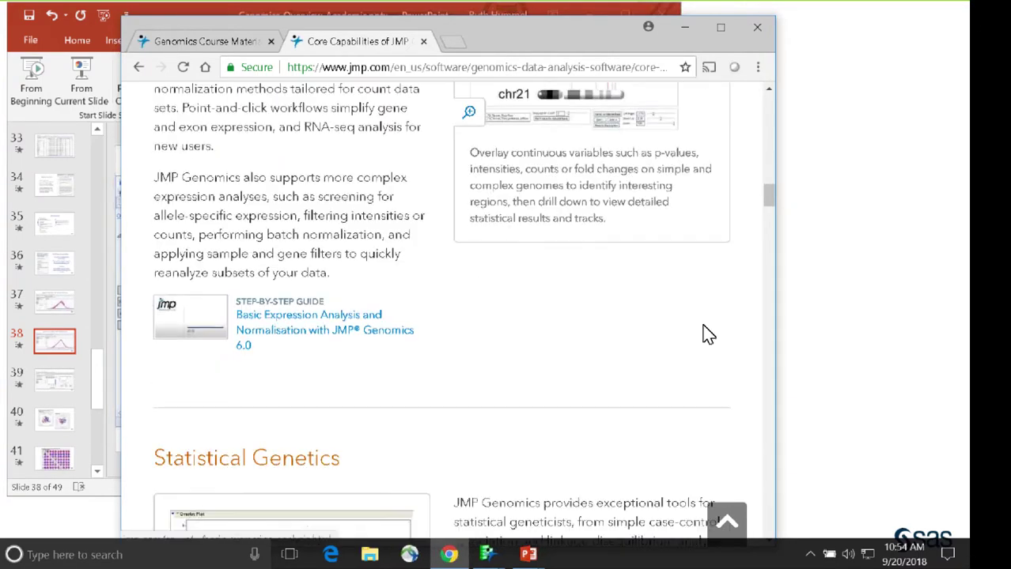
pyautogui.scroll(9, 705, 333)
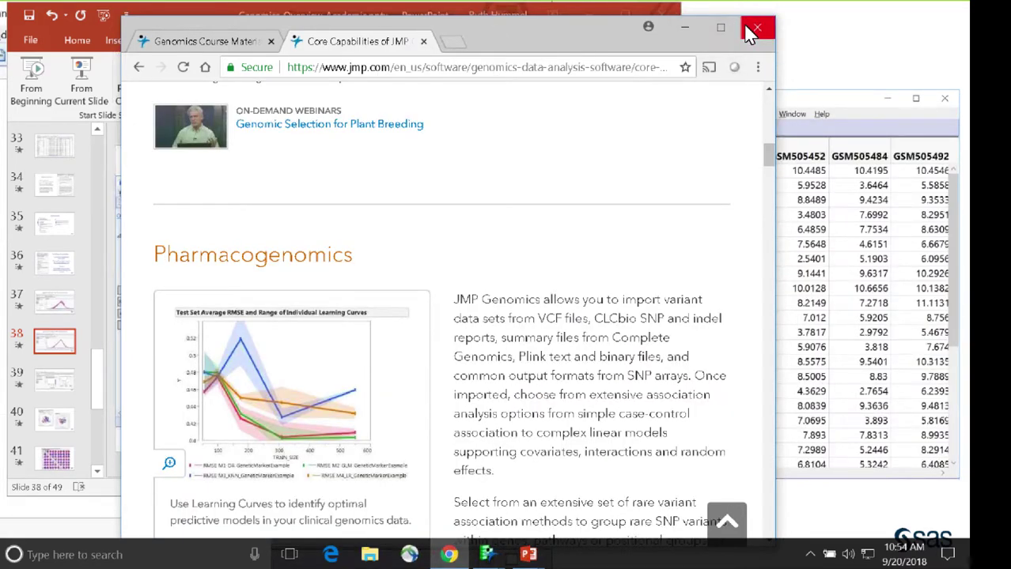
# Close Chrome, minimize PowerPoint and the GSE20194_EDF table, and shift the JMP Genomics Starter window to the side of the desktop
pyautogui.click(749, 31)
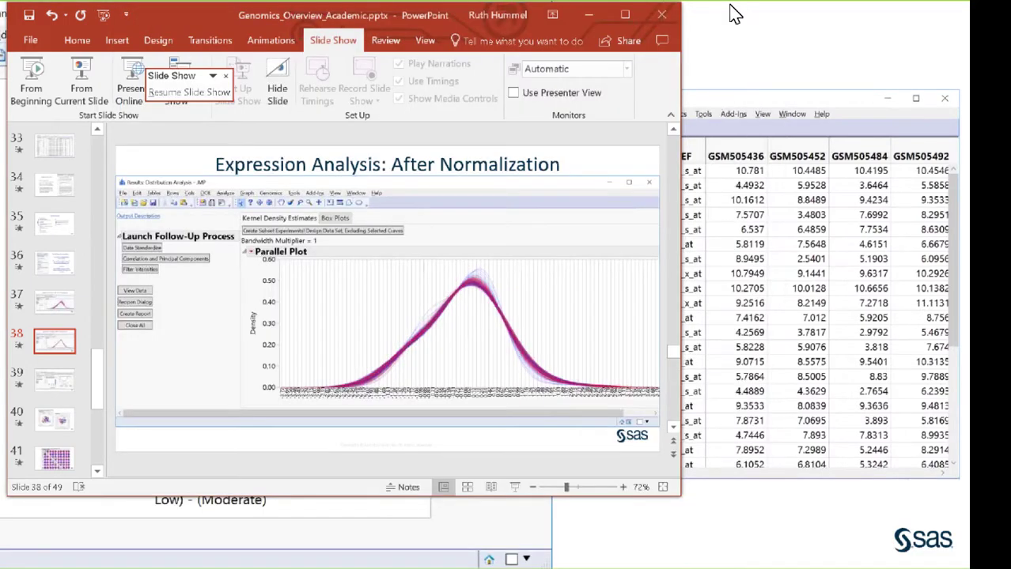
pyautogui.click(696, 99)
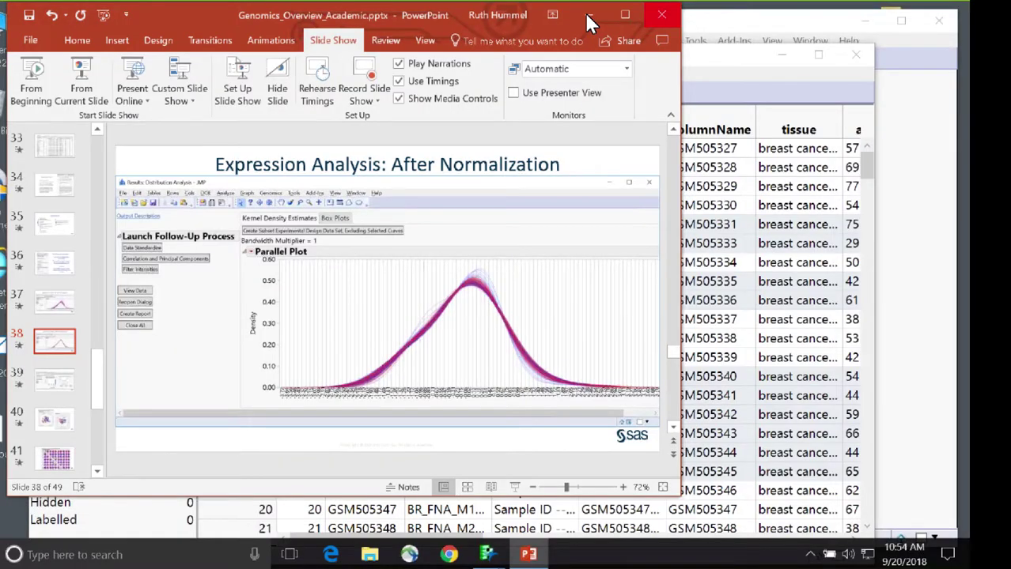
pyautogui.click(625, 14)
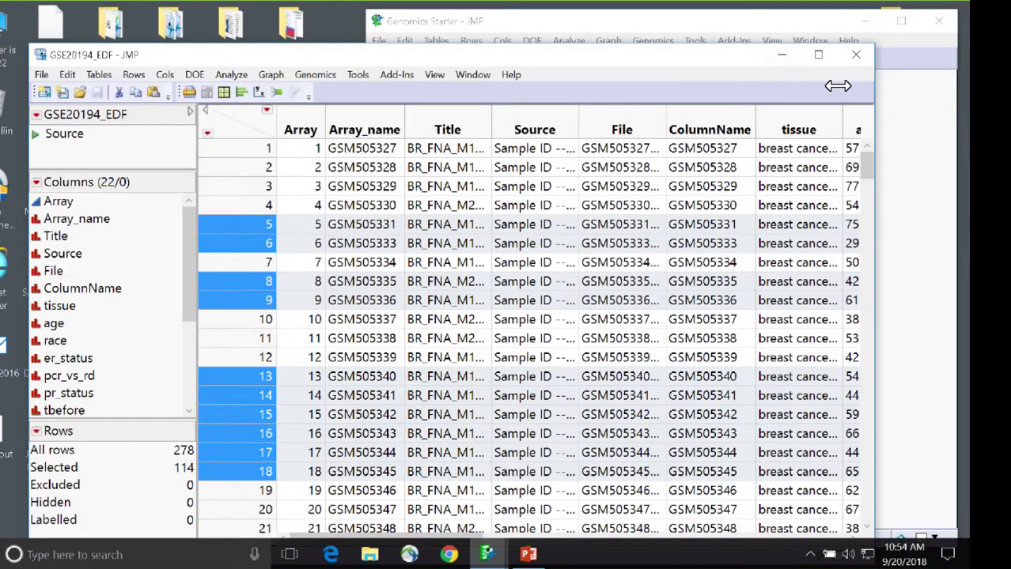
pyautogui.moveTo(759, 55); pyautogui.dragTo(718, 82)
pyautogui.click(693, 30)
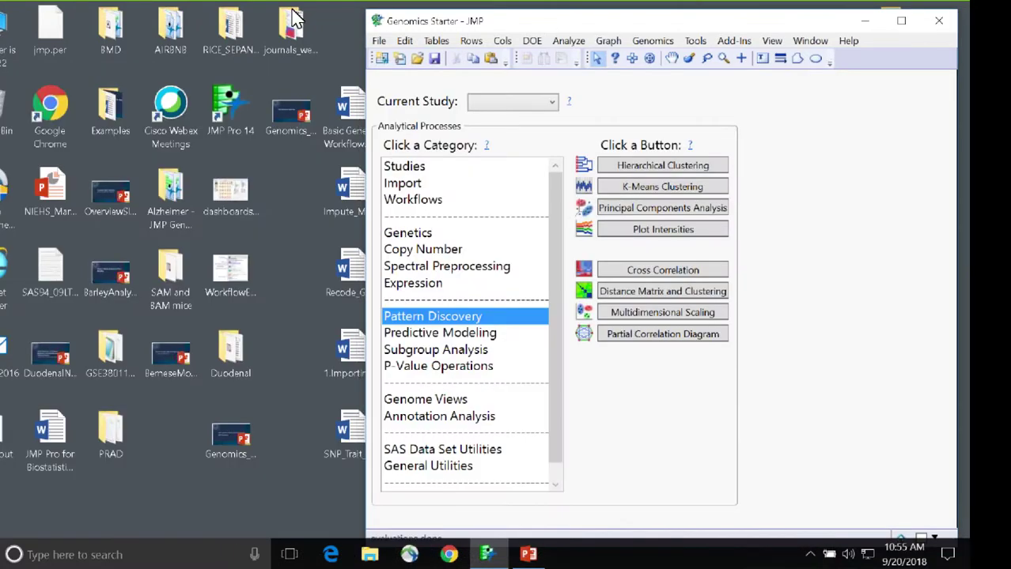
pyautogui.press('super+Left')
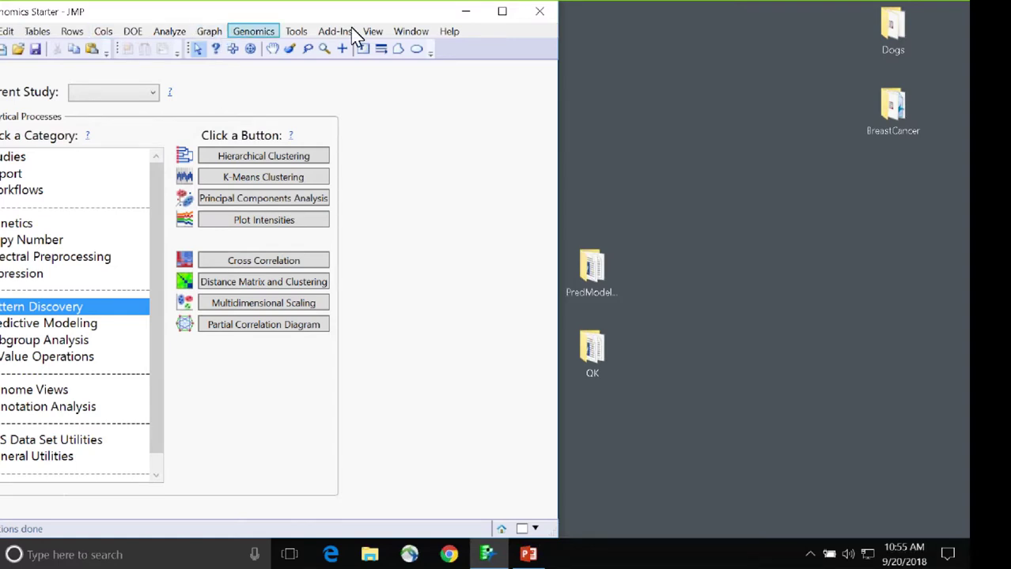
# Review the Genomics process list and the Import category's tools for experimental design files, Affymetrix and Text data
pyautogui.click(261, 35)
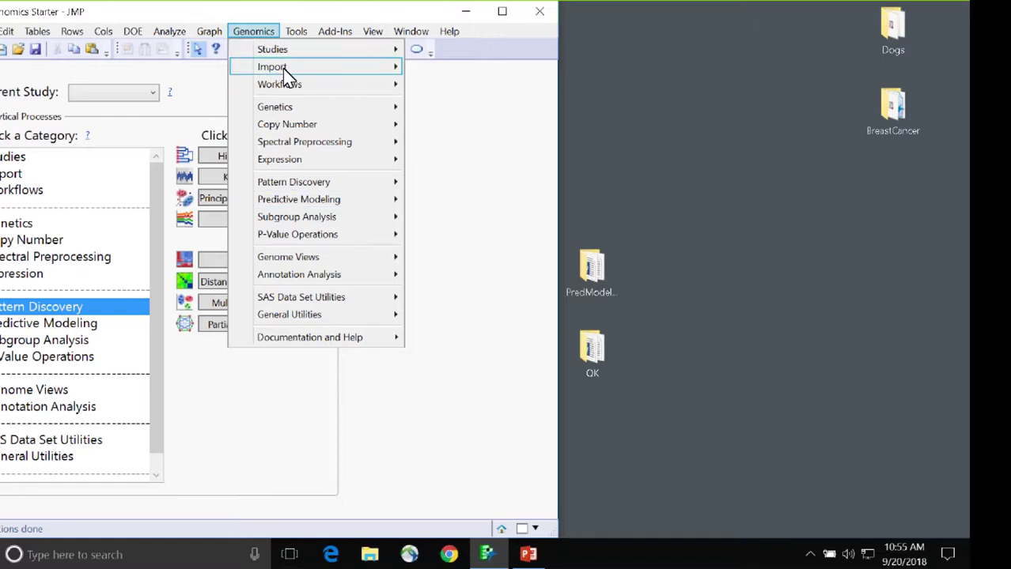
pyautogui.moveTo(282, 68)
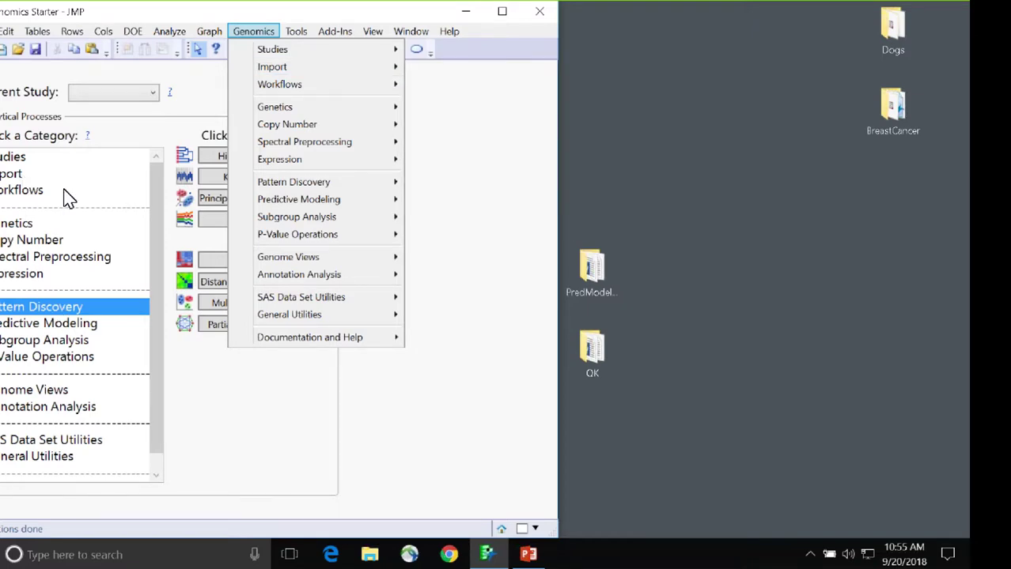
pyautogui.click(31, 180)
pyautogui.click(29, 177)
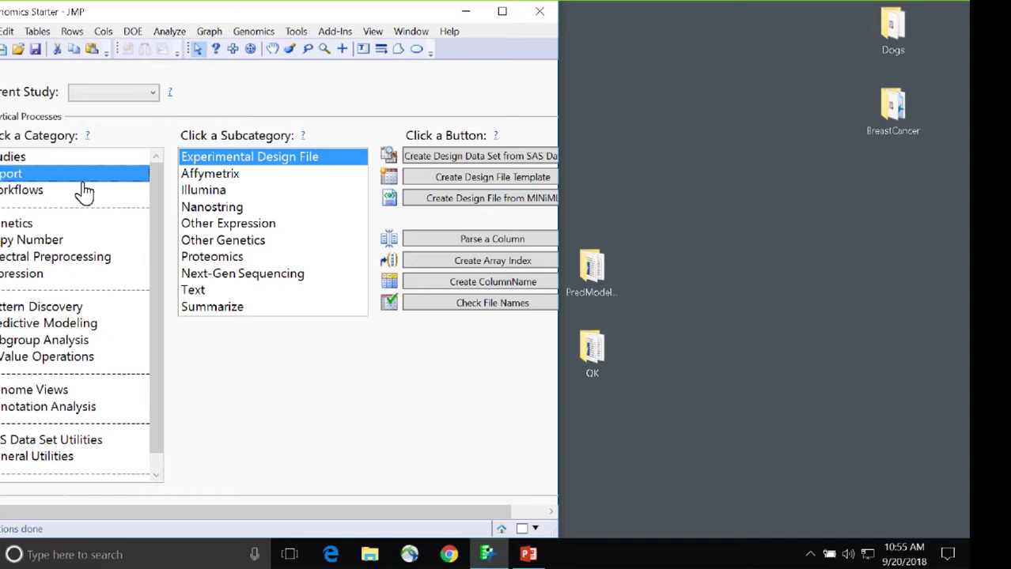
pyautogui.click(210, 177)
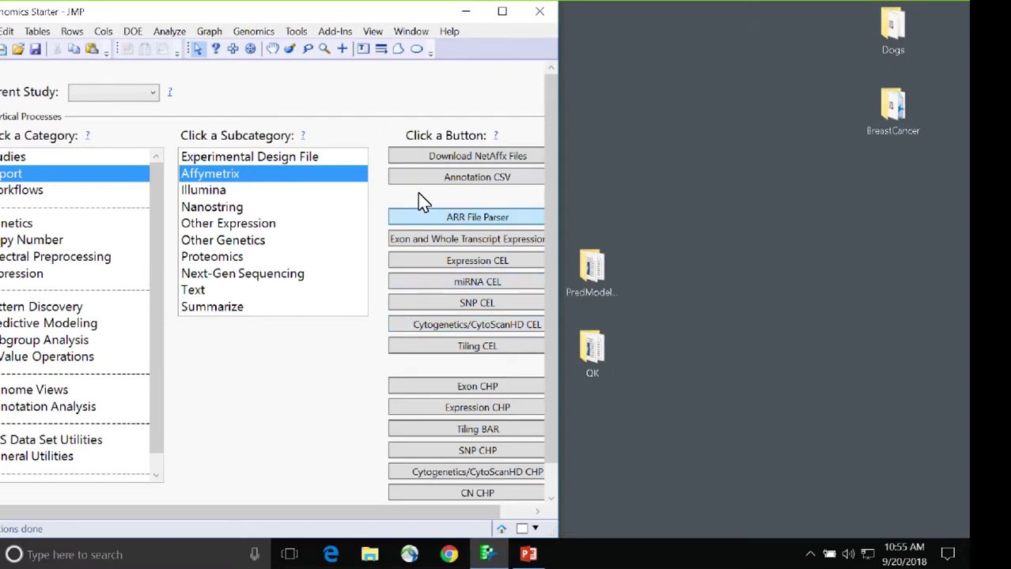
pyautogui.click(217, 295)
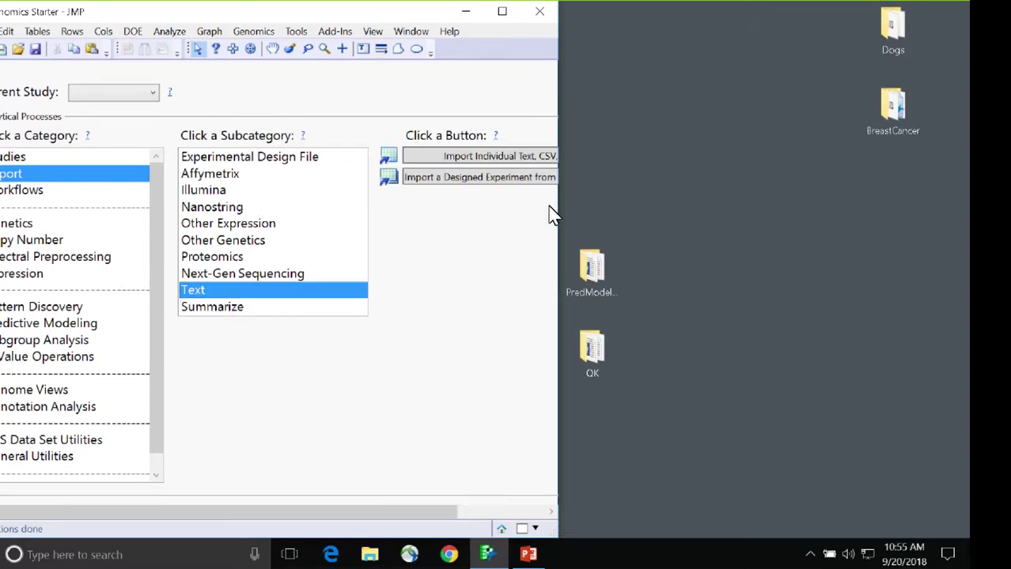
# Widen the Genomics Starter window and review the import tools for Illumina, Next-Gen Sequencing, Proteomics and Other Genetics data
pyautogui.moveTo(561, 214); pyautogui.dragTo(667, 214)
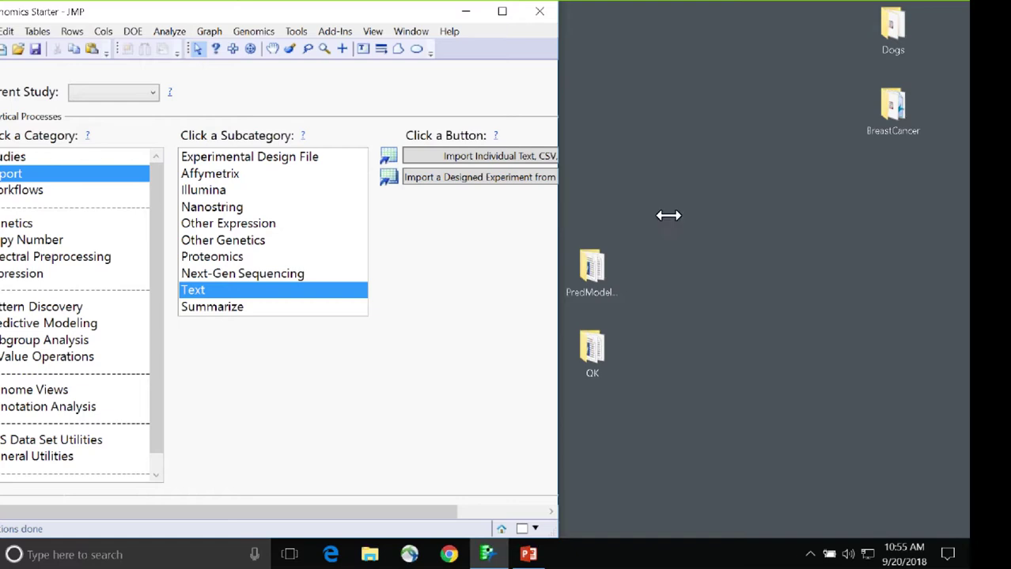
pyautogui.click(230, 195)
pyautogui.click(296, 277)
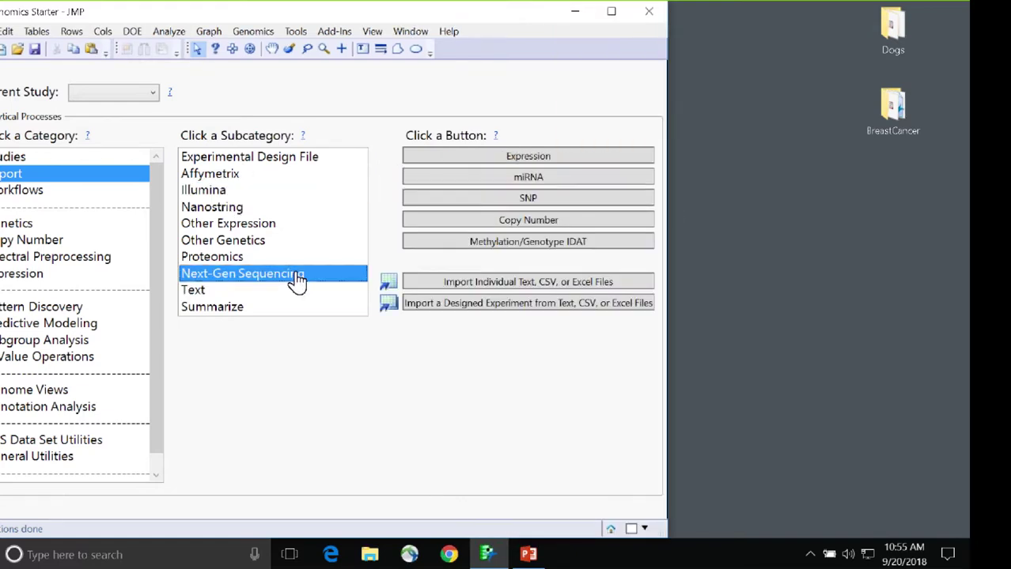
pyautogui.click(230, 258)
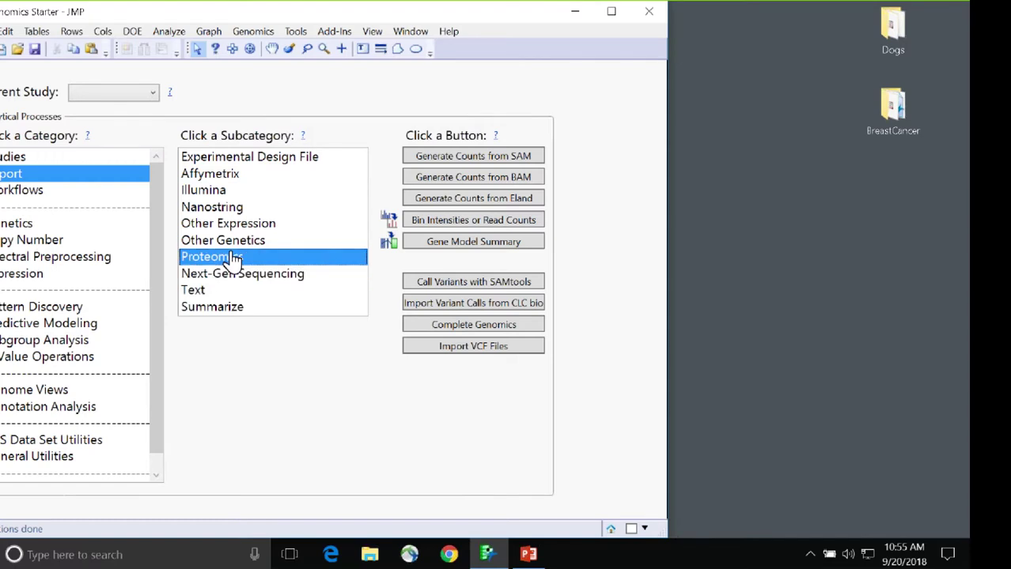
pyautogui.click(236, 241)
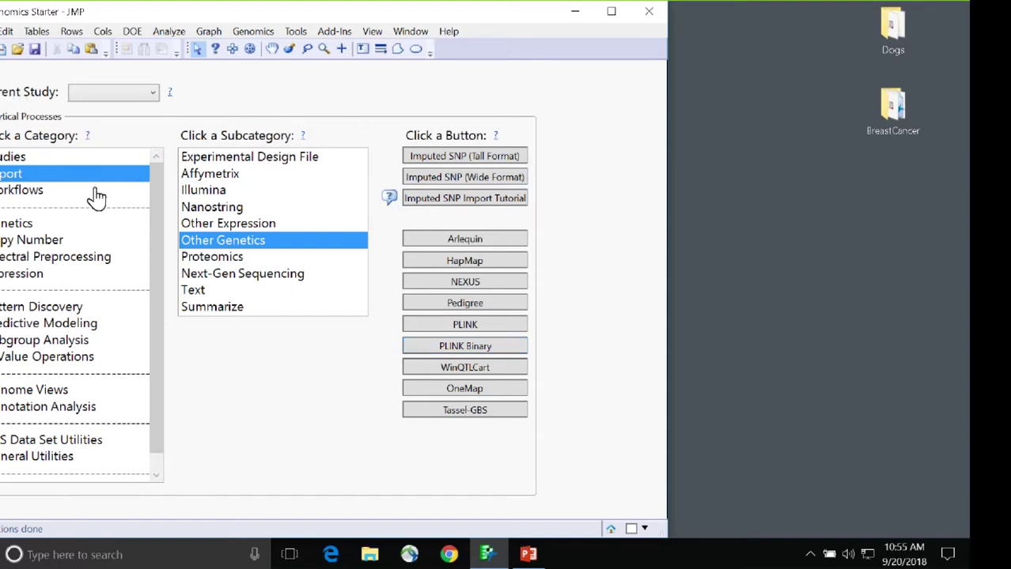
pyautogui.click(341, 243)
# Open the Basic Expression Workflow from the basic Workflows category of the Genomics Starter
pyautogui.click(67, 192)
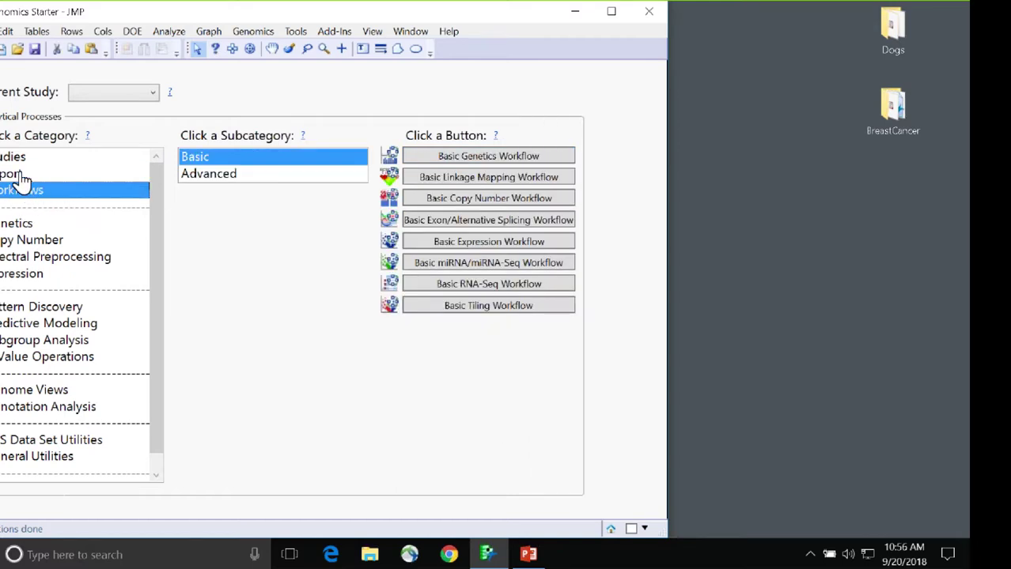
pyautogui.click(14, 174)
pyautogui.click(24, 192)
pyautogui.click(534, 245)
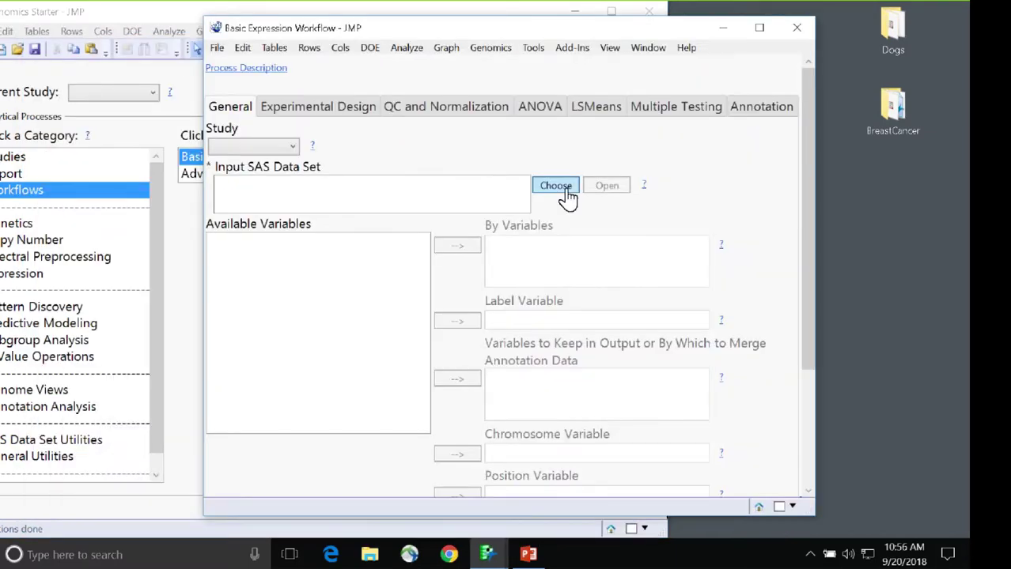
# Load GSE20194_series_matrix.sas7bdat from the BreastCancer folder as the workflow's Input SAS Data Set
pyautogui.click(565, 193)
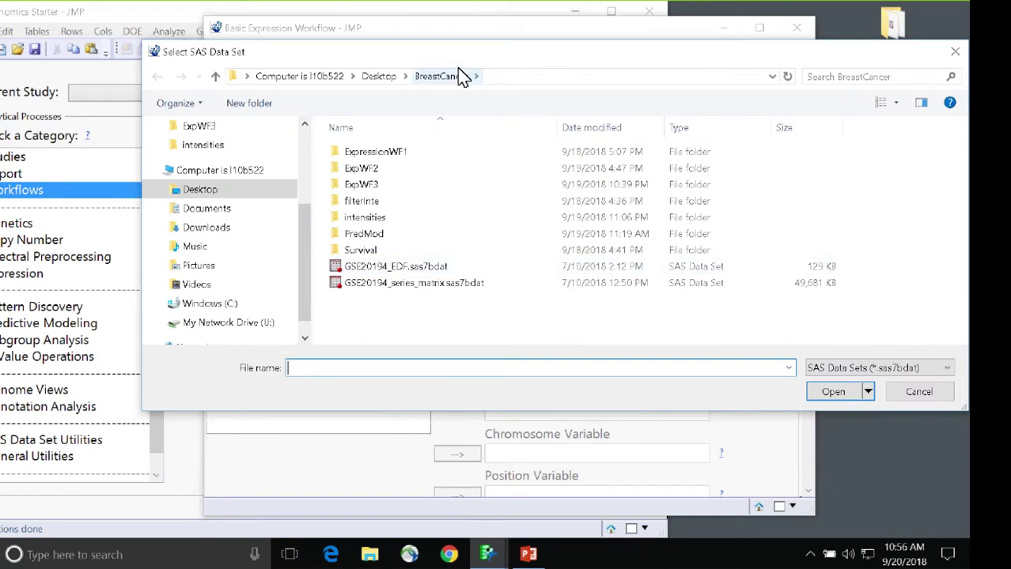
pyautogui.click(432, 284)
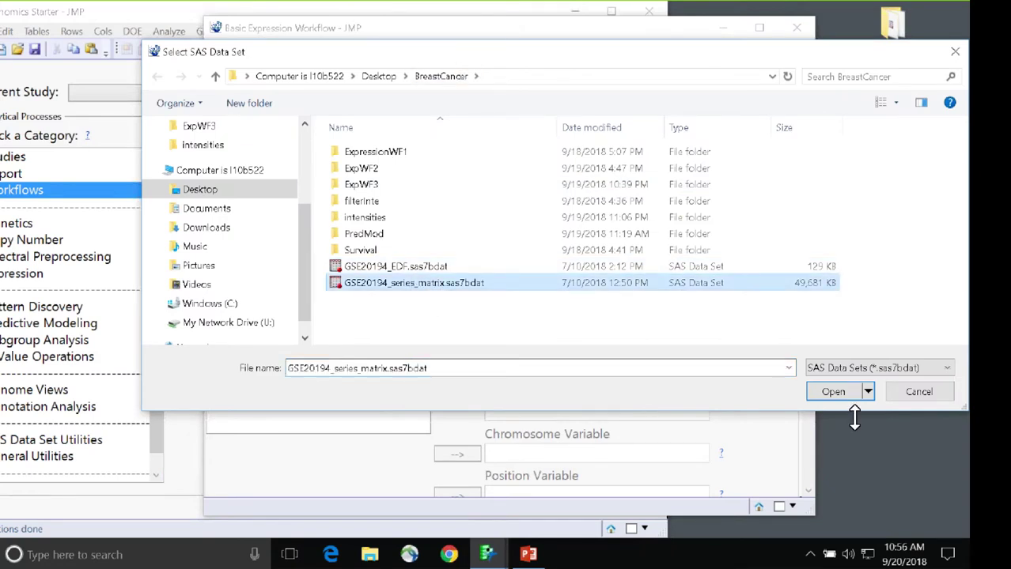
pyautogui.click(835, 392)
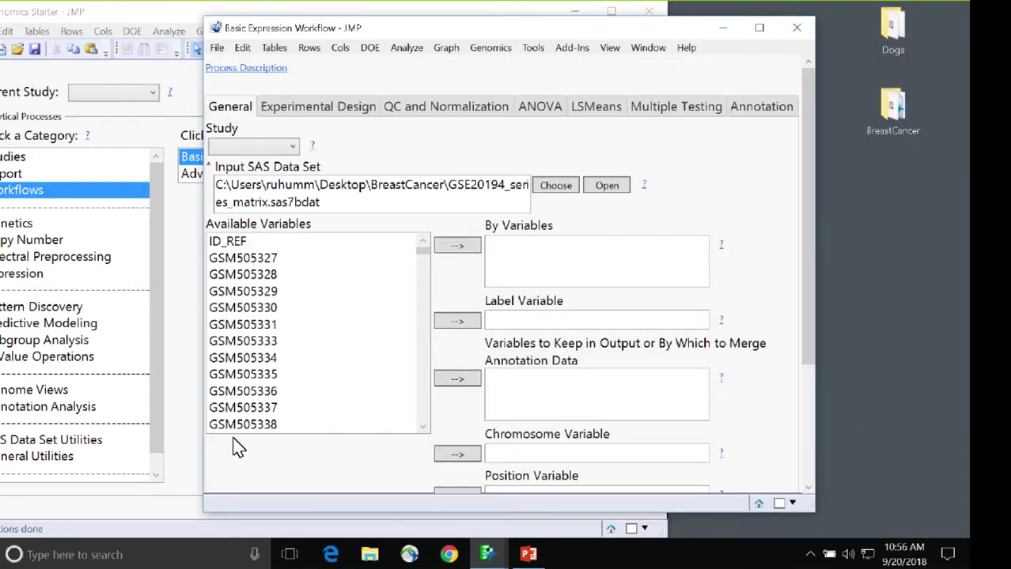
# Assign ID_REF as the Label Variable and look over the remaining general settings, including the output folder and workflow output name
pyautogui.click(237, 241)
pyautogui.click(470, 322)
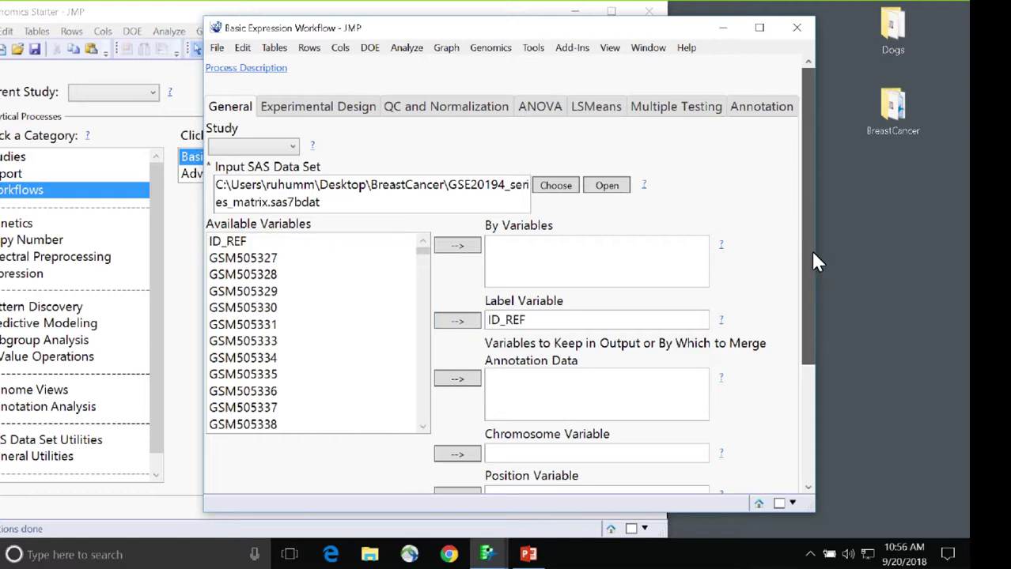
pyautogui.scroll(-5, 810, 249)
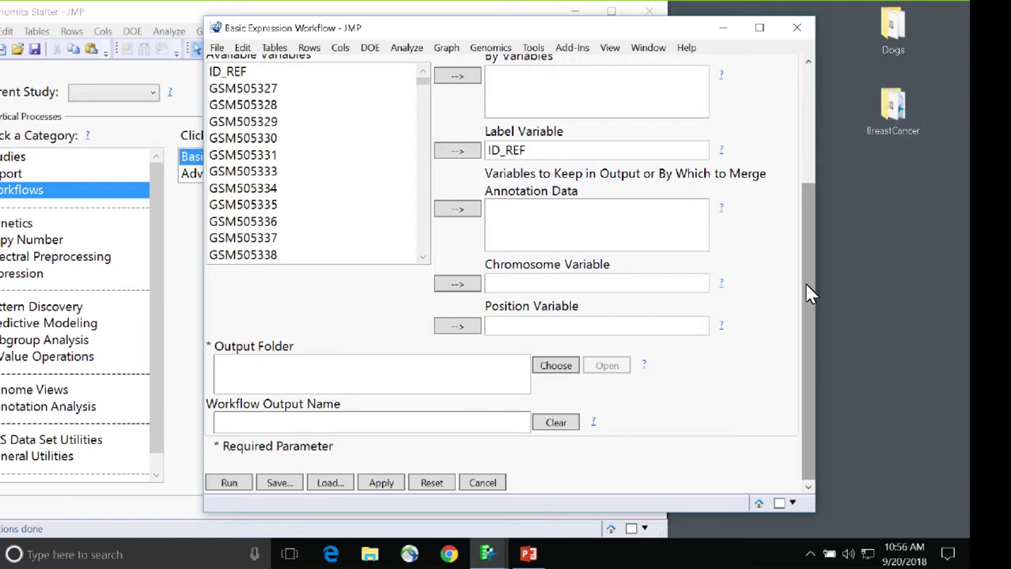
pyautogui.moveTo(804, 242); pyautogui.dragTo(802, 125)
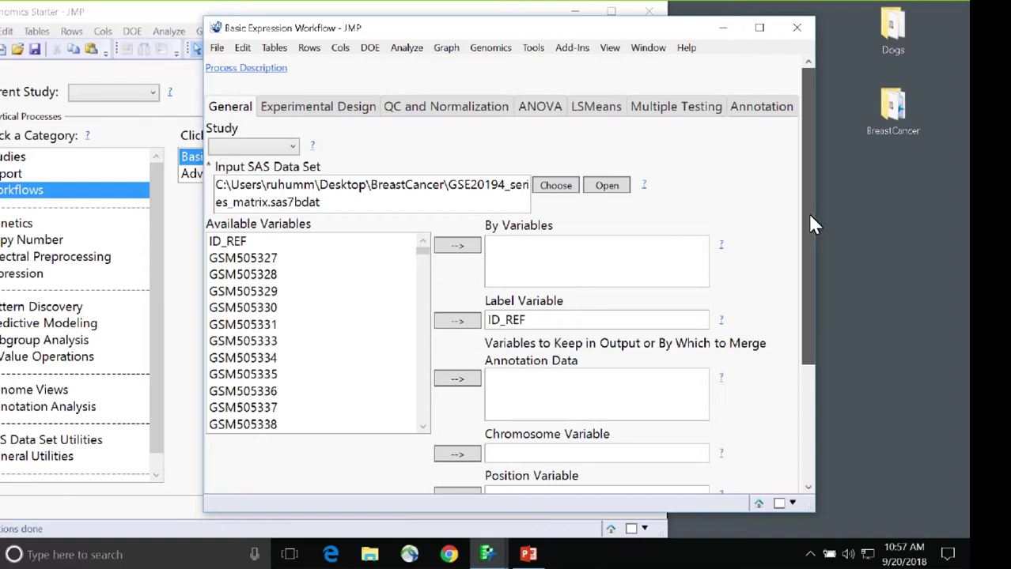
pyautogui.scroll(-5, 814, 360)
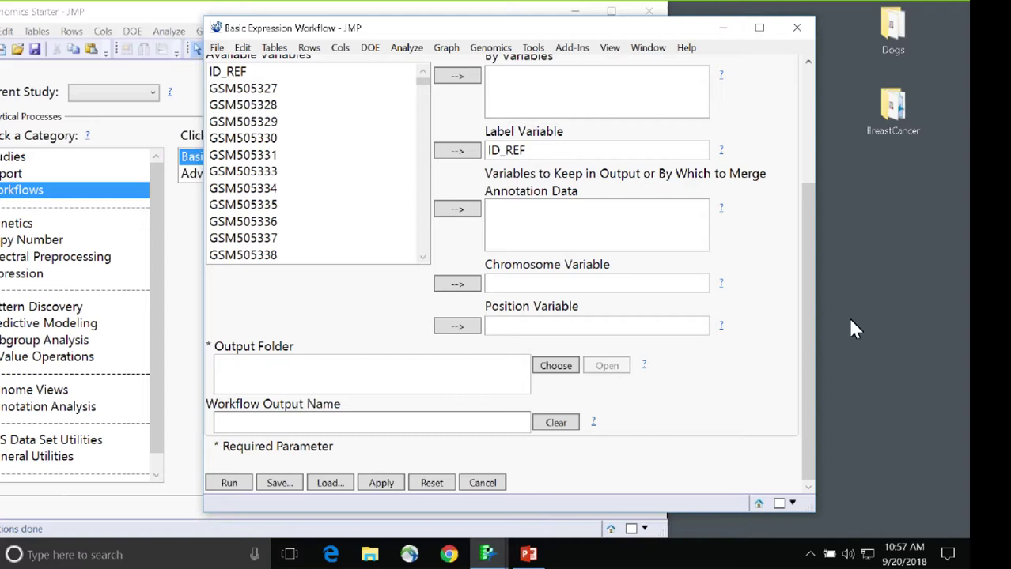
pyautogui.scroll(5, 779, 240)
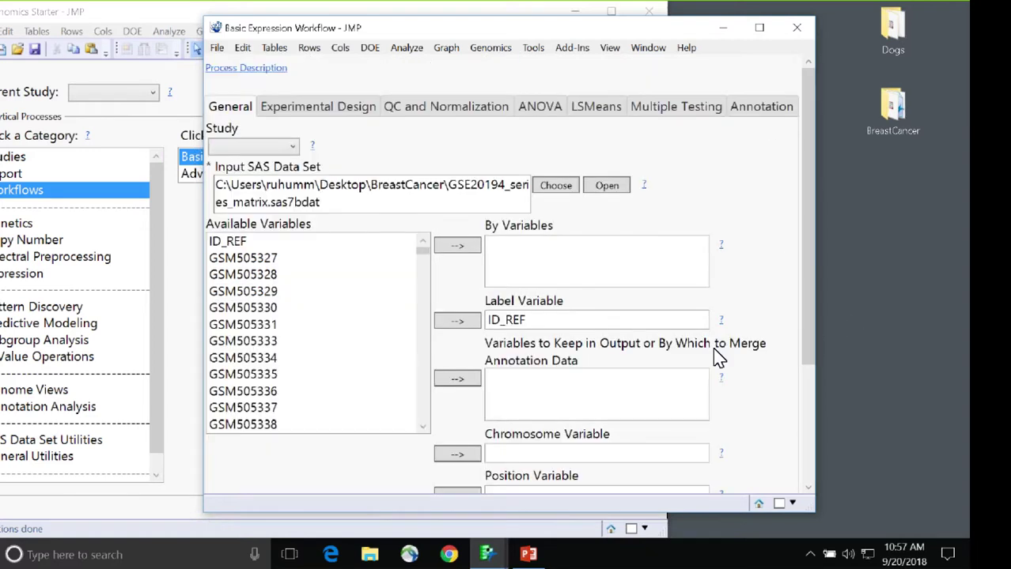
# Load GSE20194_EDF.sas7bdat from the BreastCancer folder as the workflow's Experimental Design SAS Data Set
pyautogui.click(338, 112)
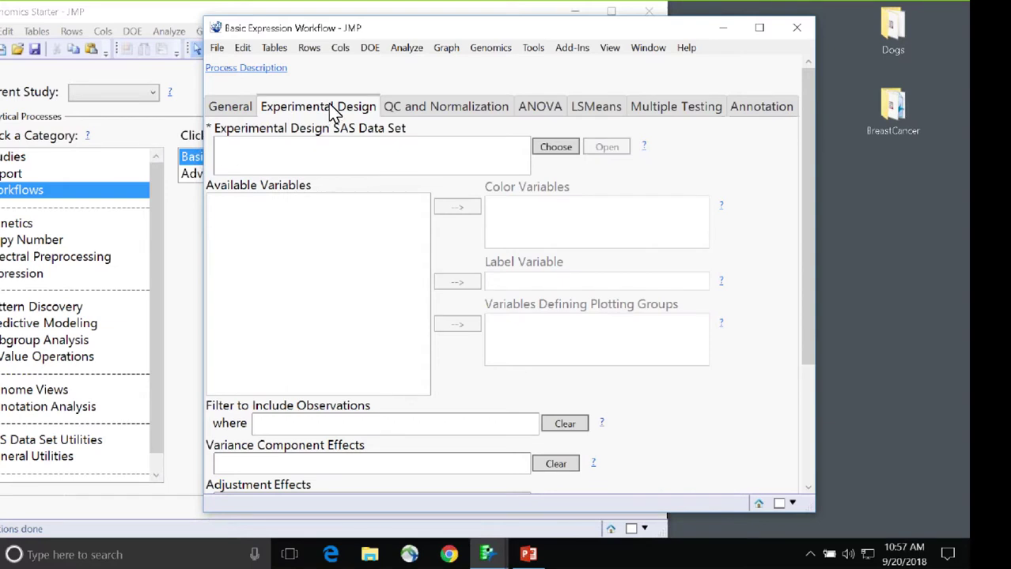
pyautogui.click(556, 147)
pyautogui.click(433, 269)
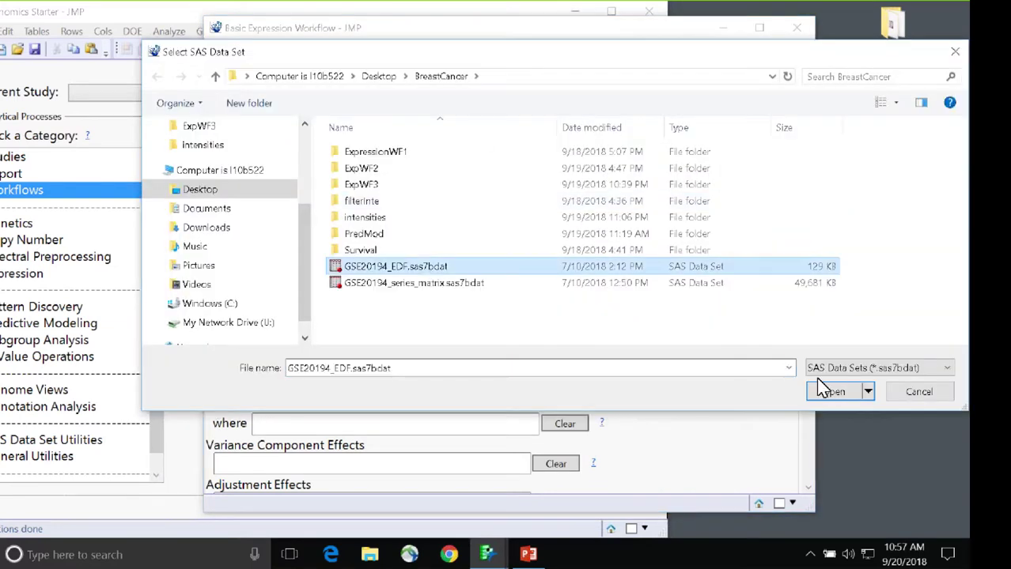
pyautogui.click(833, 391)
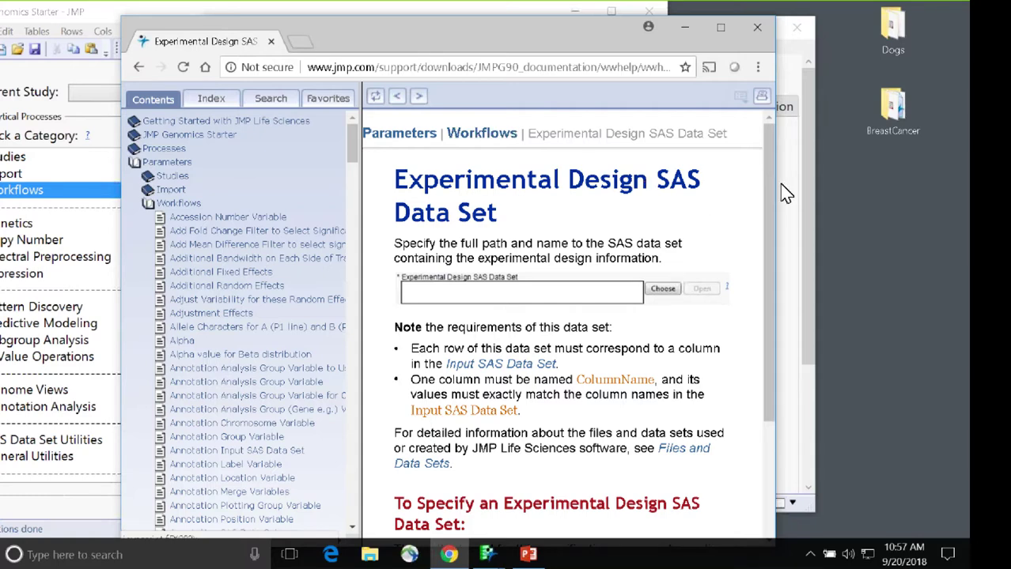
# Read the help page on the requirements of the Experimental Design SAS Data Set and put its window away
pyautogui.moveTo(766, 188); pyautogui.dragTo(782, 332)
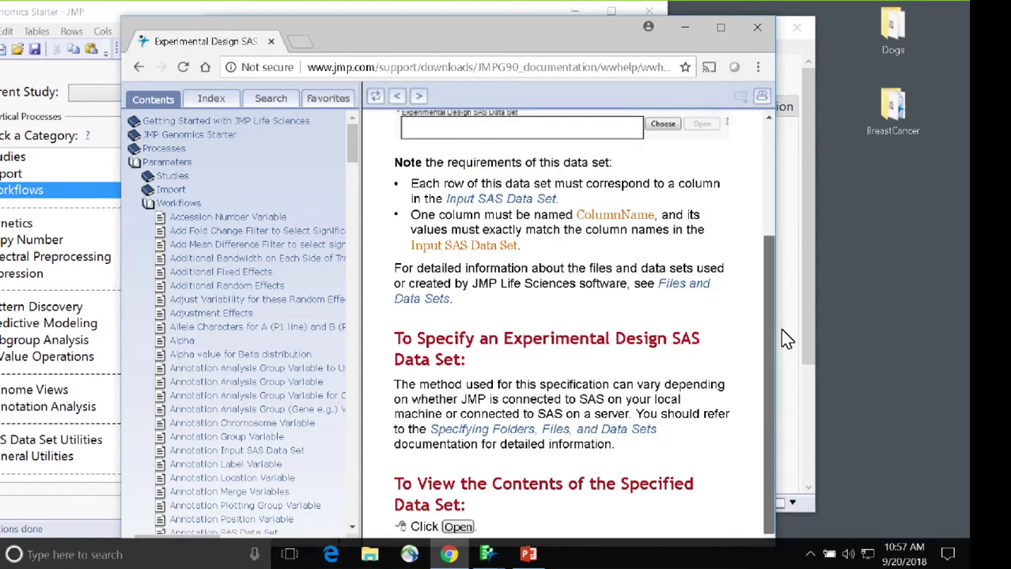
pyautogui.scroll(2, 771, 237)
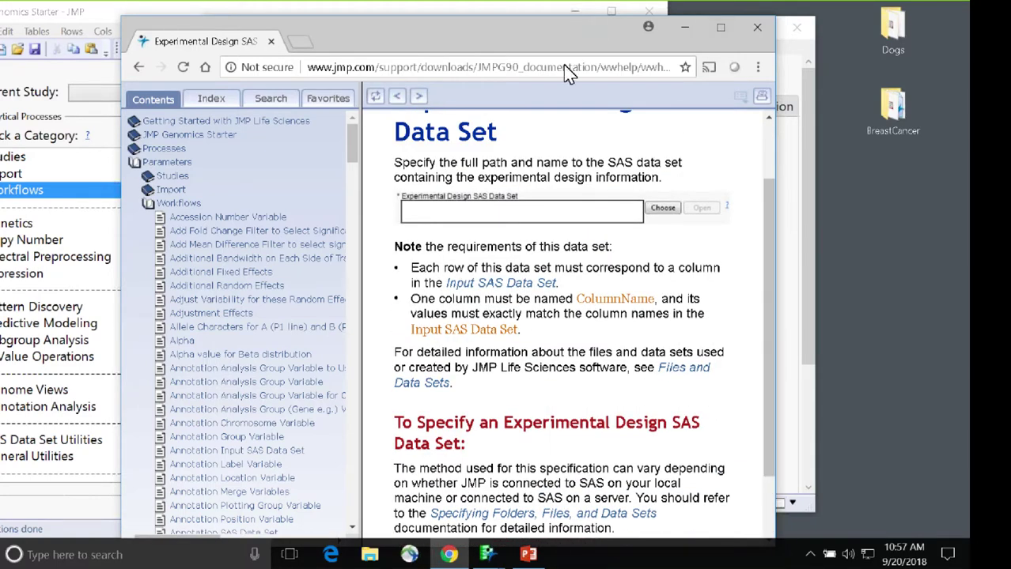
pyautogui.click(684, 27)
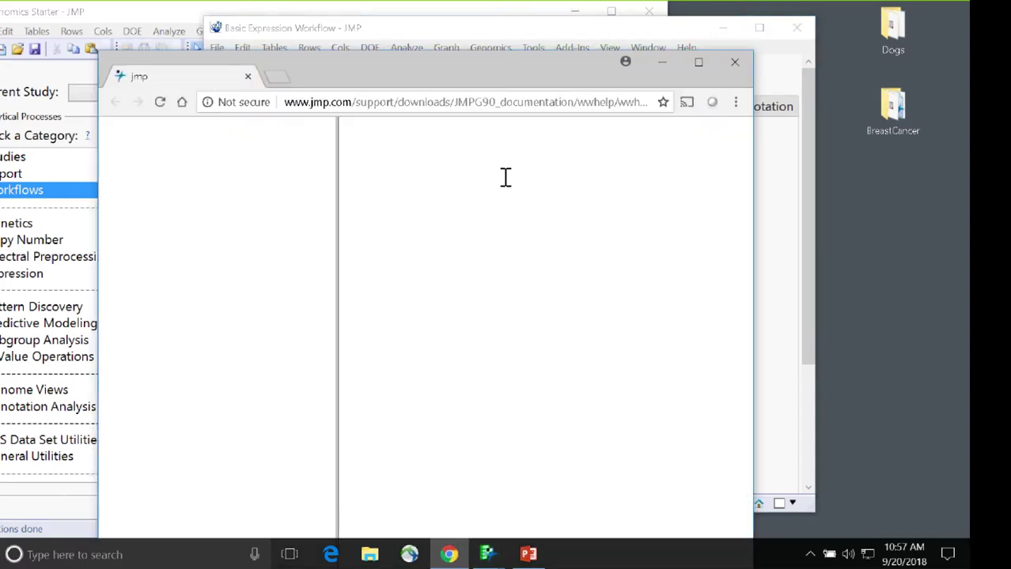
# Look through the Basic Expression Workflow process description, including its example data sets and workflow journal, and close the help window
pyautogui.scroll(-5, 557, 247)
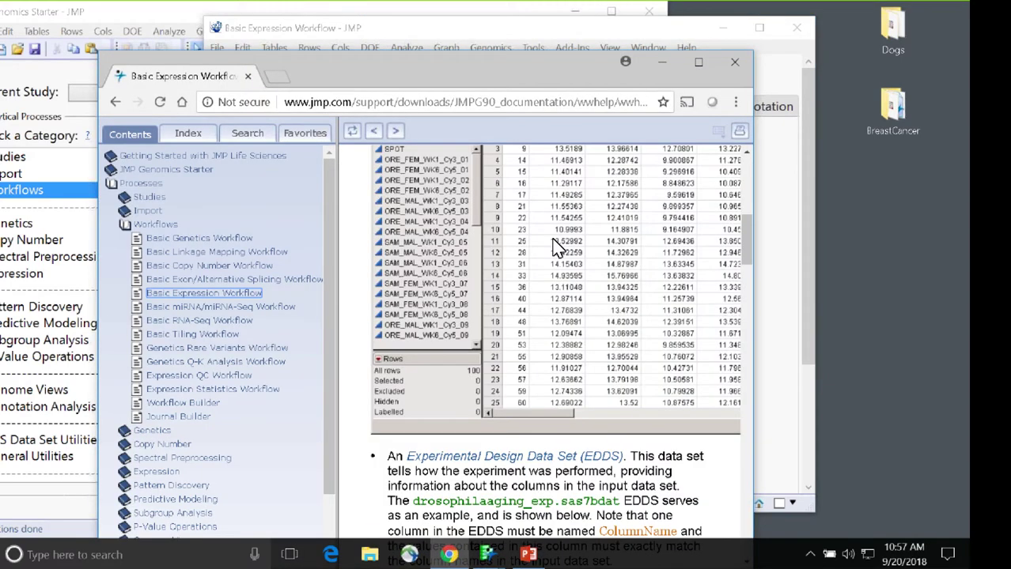
pyautogui.scroll(-10, 557, 246)
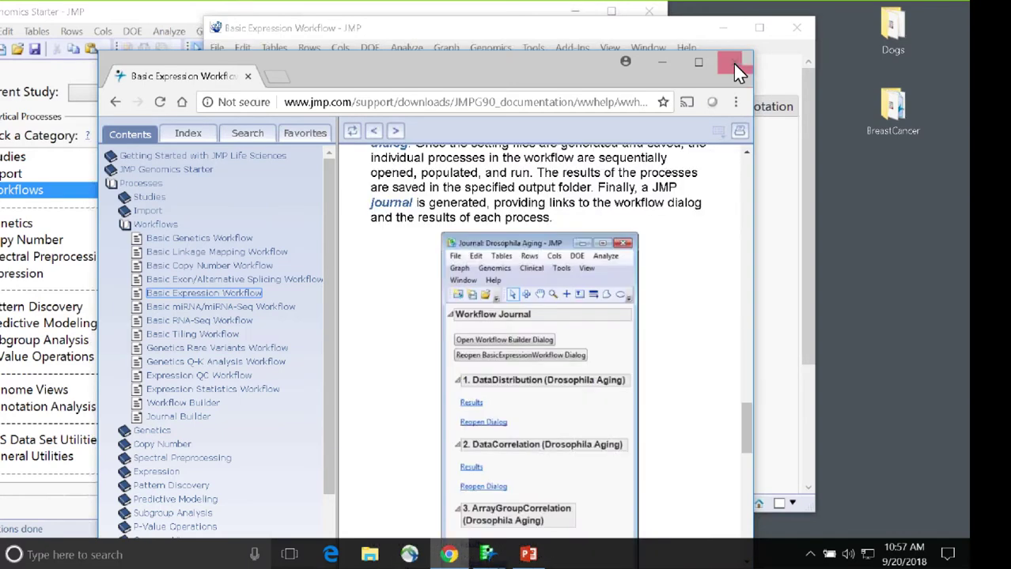
pyautogui.click(733, 63)
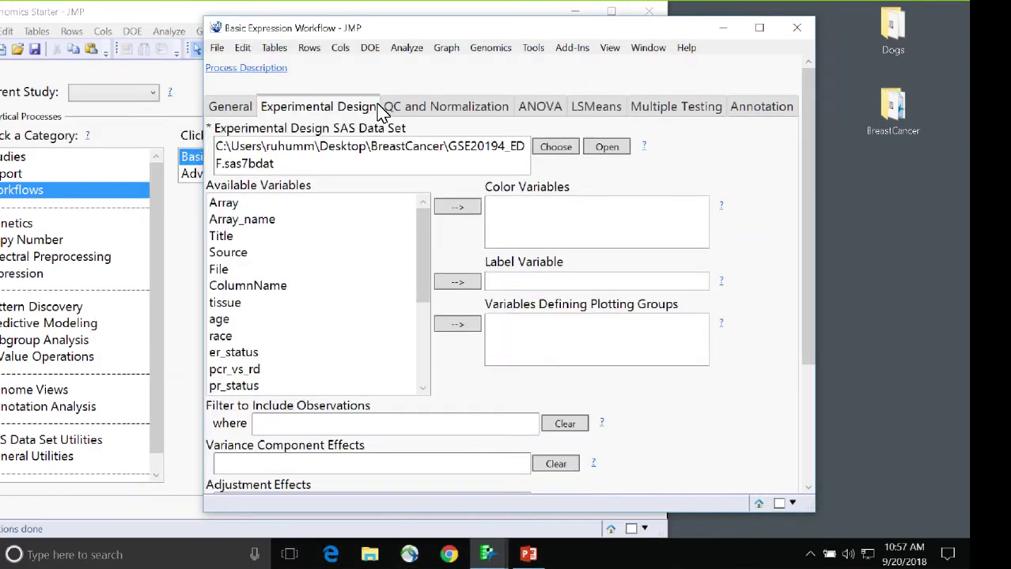
# Set the workflow's Normalization Method to IQR in the QC and Normalization settings
pyautogui.click(438, 112)
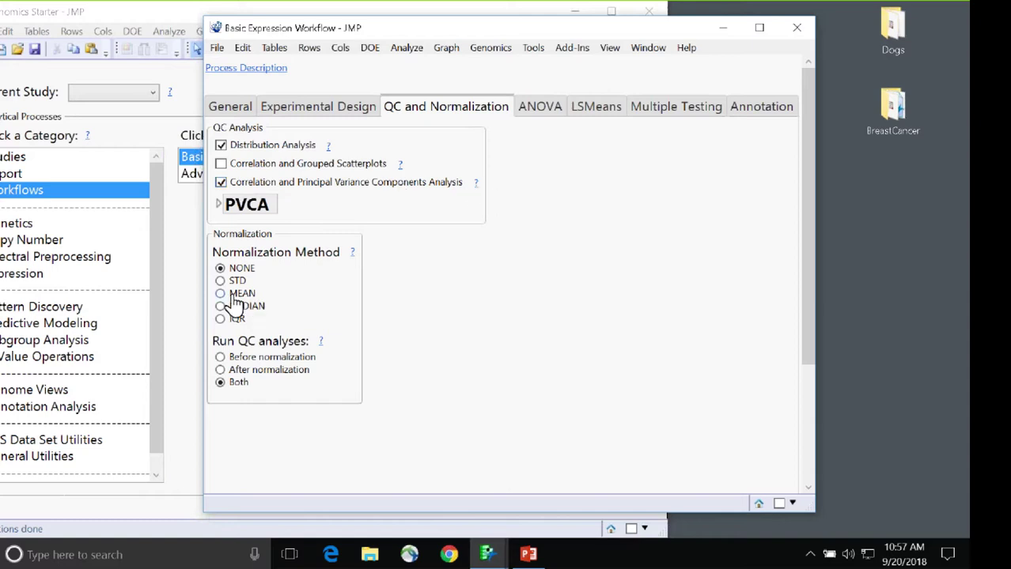
pyautogui.click(236, 318)
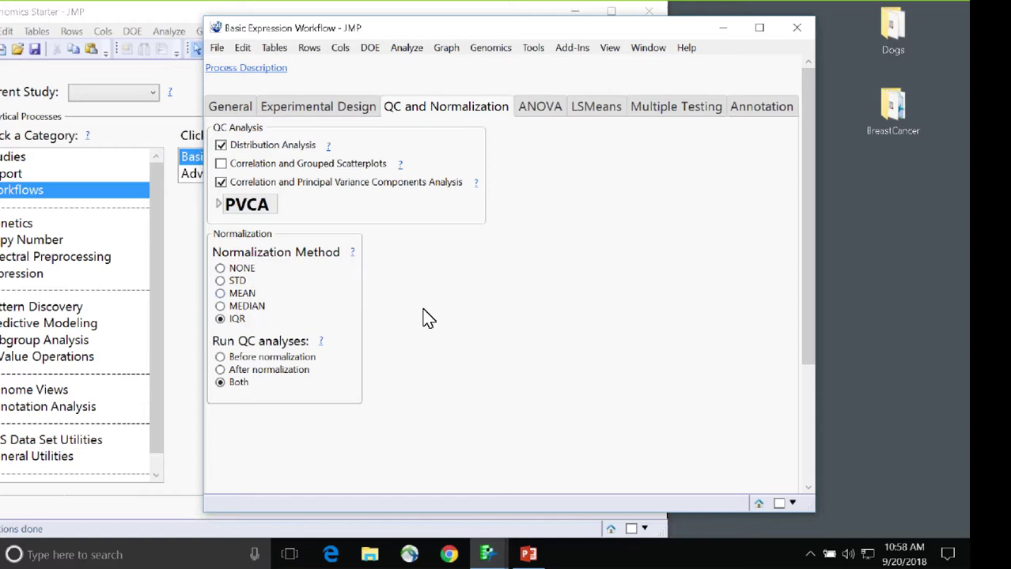
# Examine the workflow's ANOVA fields for fixed and random effects and the LSMeans options
pyautogui.click(545, 110)
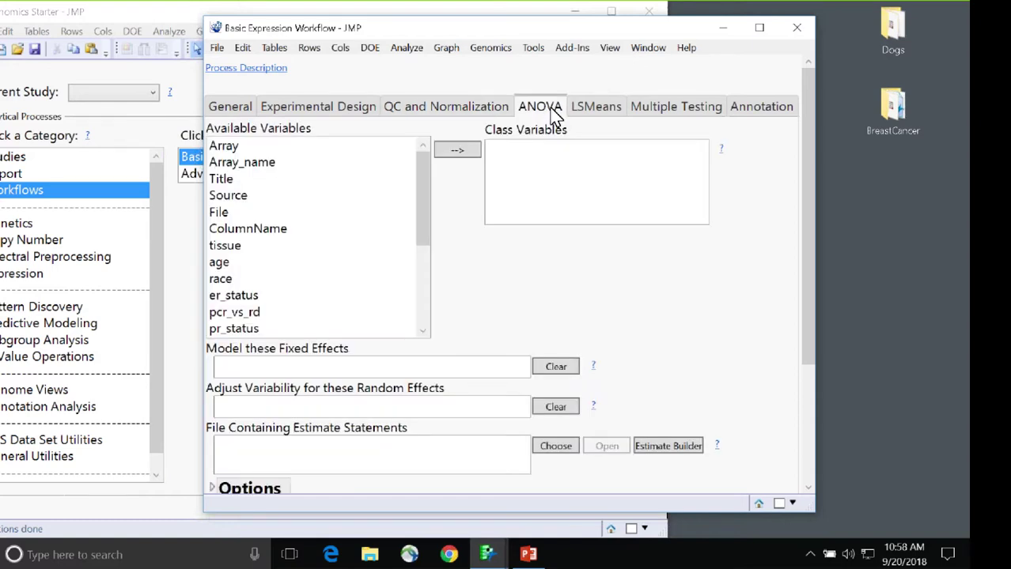
pyautogui.click(275, 369)
pyautogui.click(324, 410)
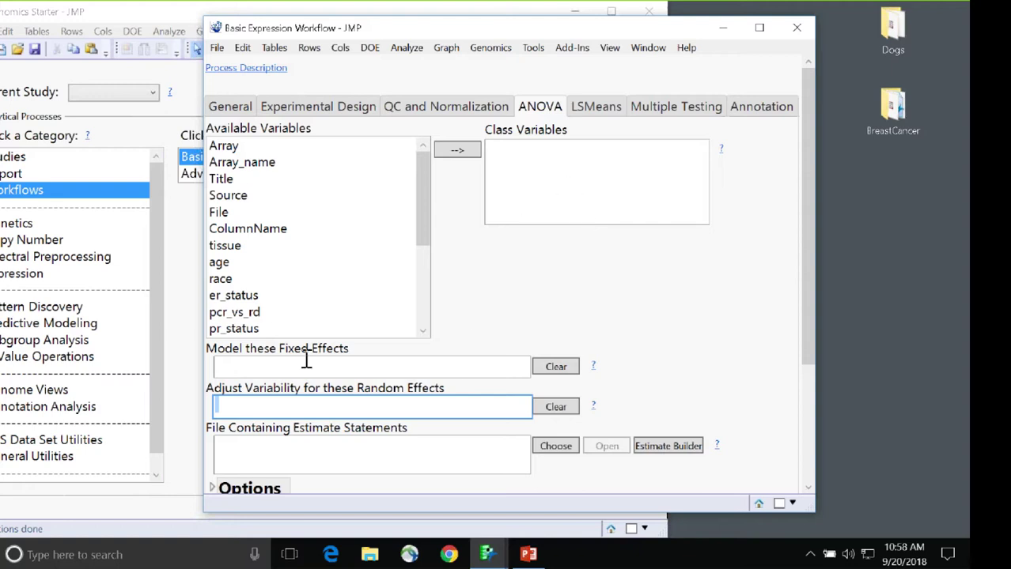
pyautogui.click(599, 111)
pyautogui.click(439, 146)
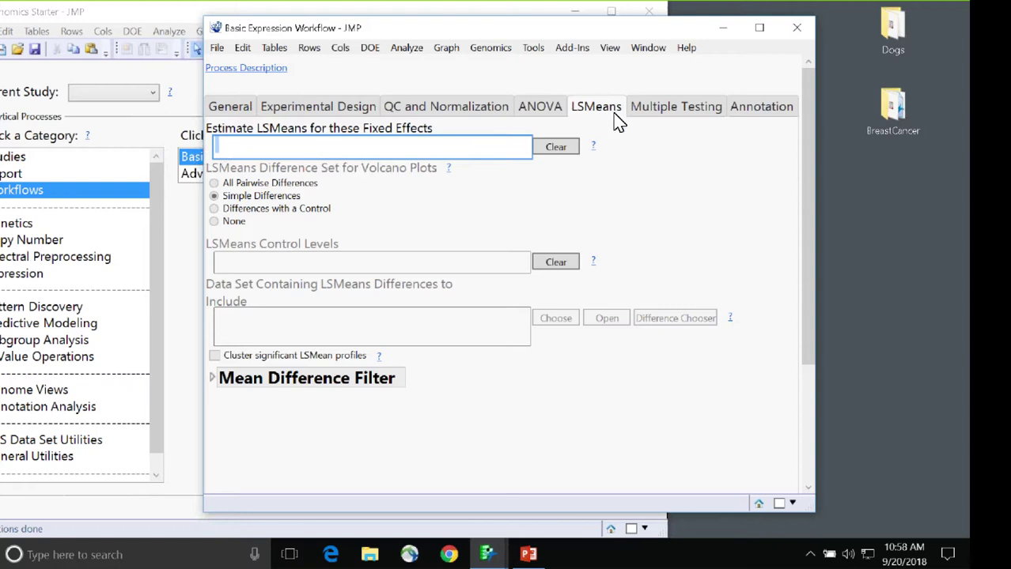
pyautogui.click(556, 104)
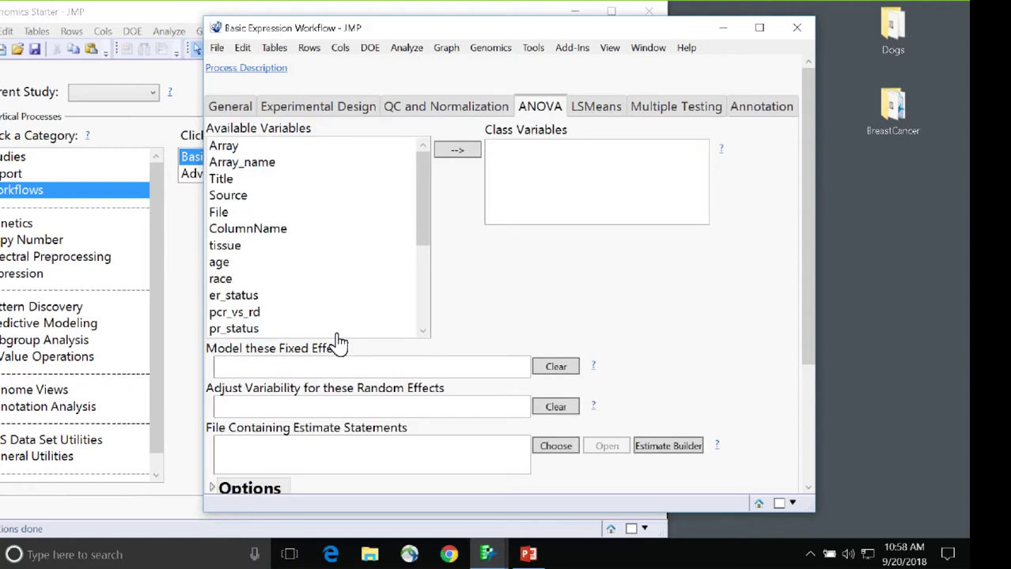
pyautogui.click(601, 117)
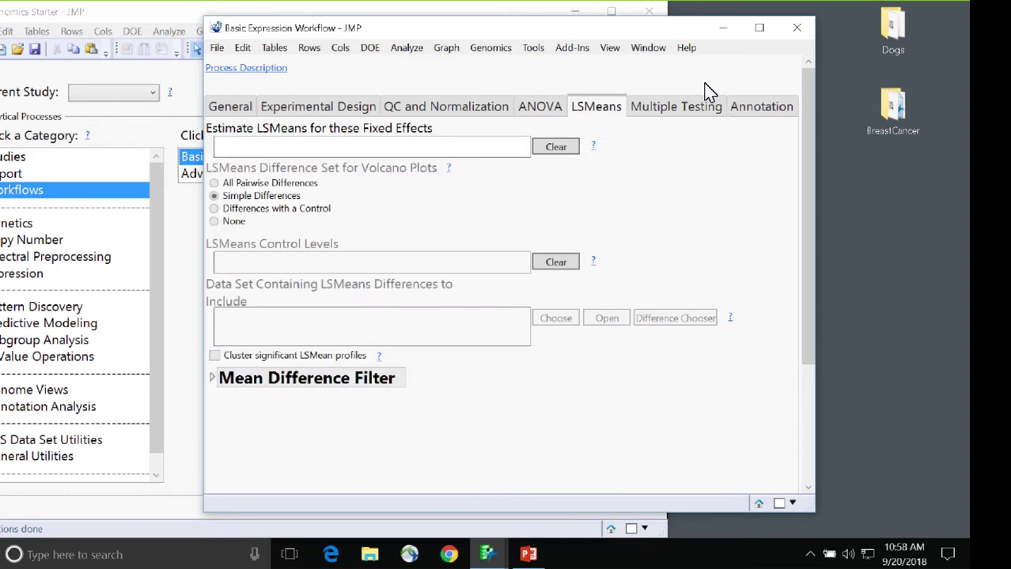
# Examine the workflow's Multiple Testing settings and expand the Annotation Data options to review them
pyautogui.click(691, 115)
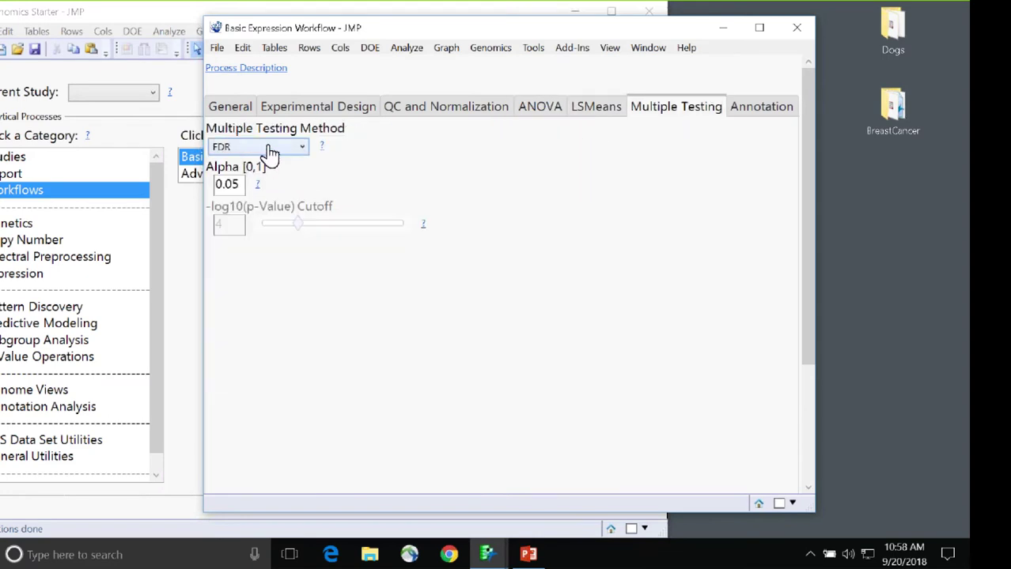
pyautogui.click(781, 110)
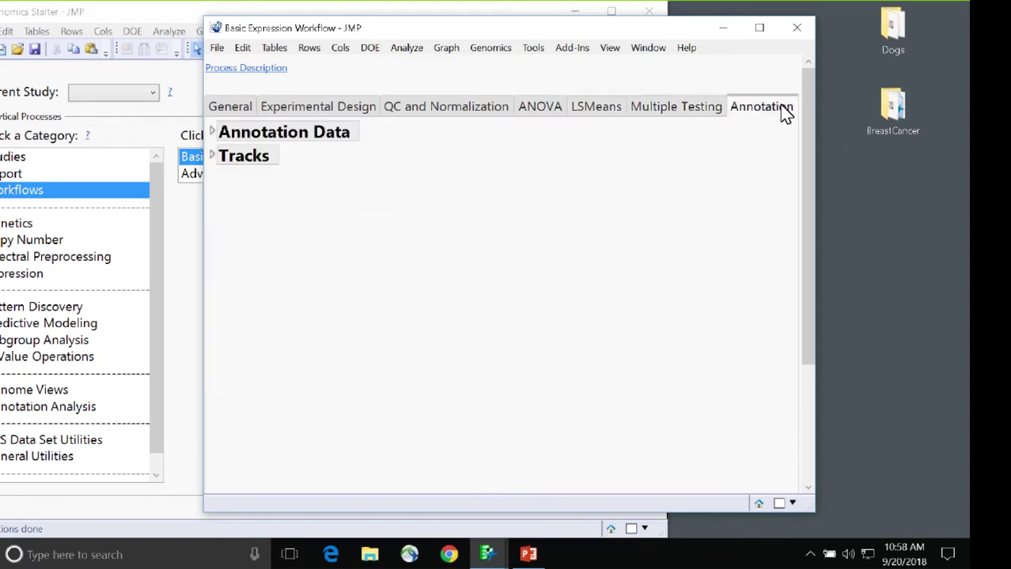
pyautogui.click(212, 131)
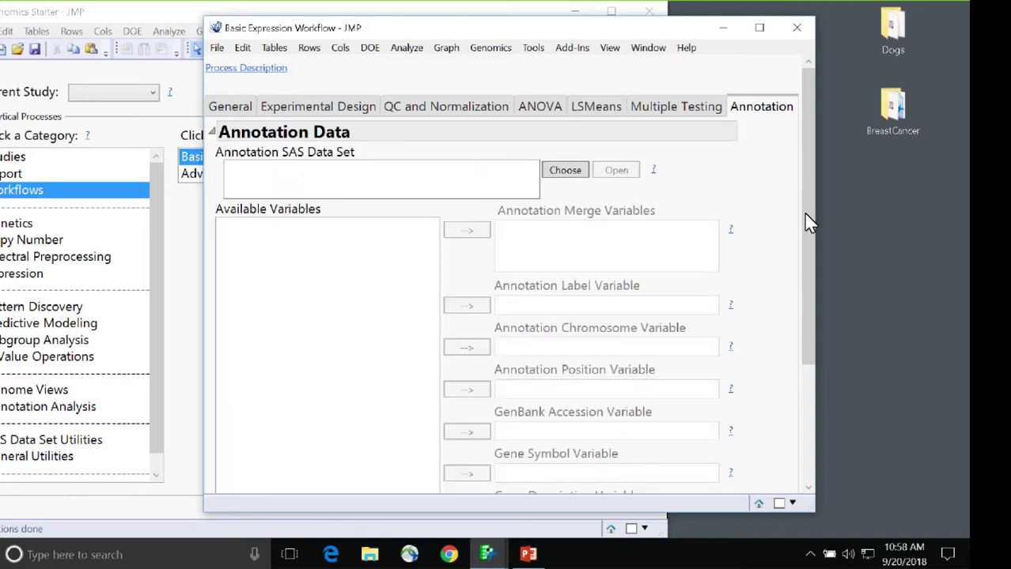
pyautogui.click(807, 467)
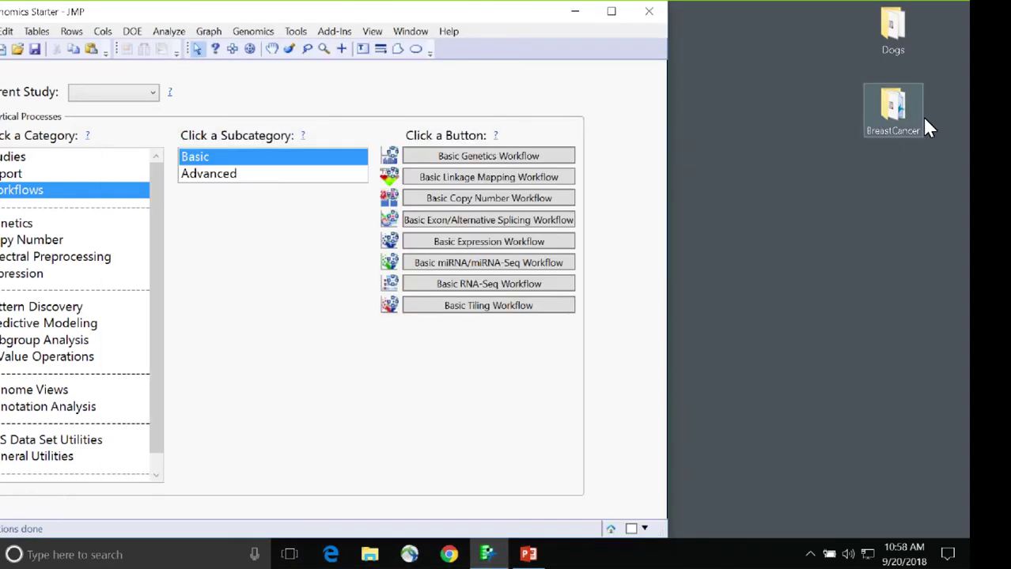
# Look through the output files in the ExpWF3 folder of BreastCancer and open the original.jrn workflow journal
pyautogui.doubleClick(909, 114)
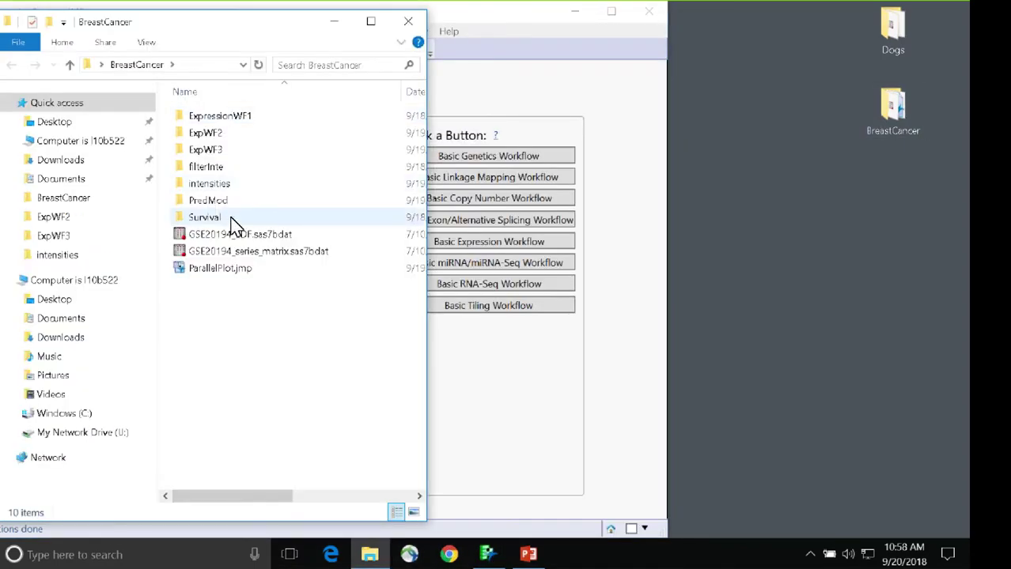
pyautogui.doubleClick(224, 150)
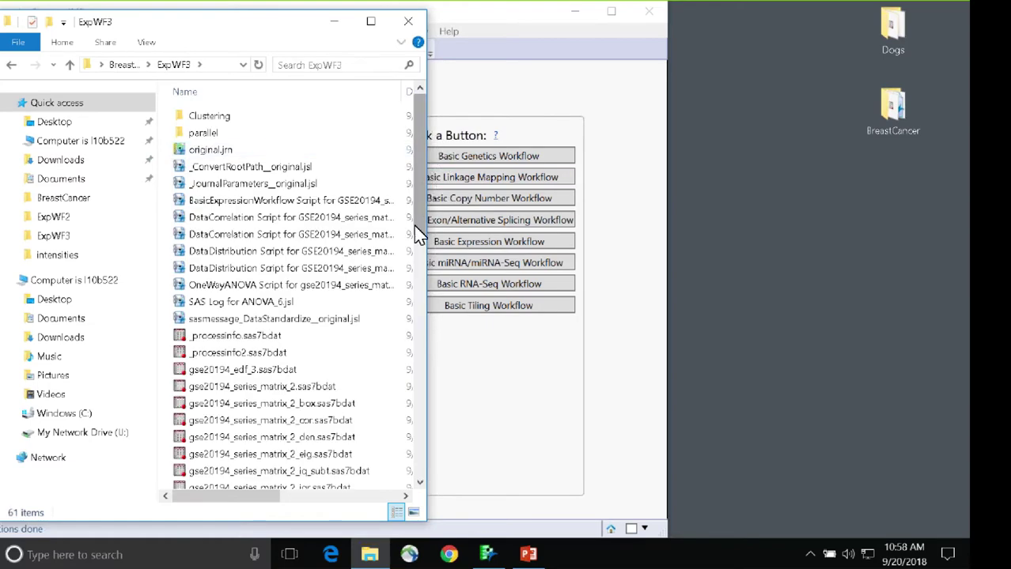
pyautogui.moveTo(427, 241); pyautogui.dragTo(881, 240)
pyautogui.scroll(-12, 480, 227)
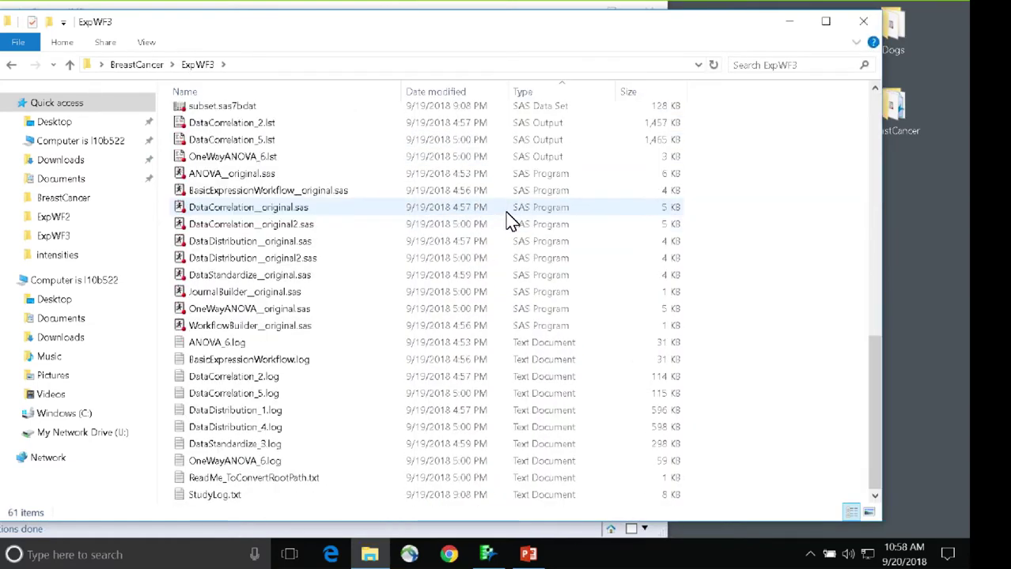
pyautogui.scroll(12, 506, 214)
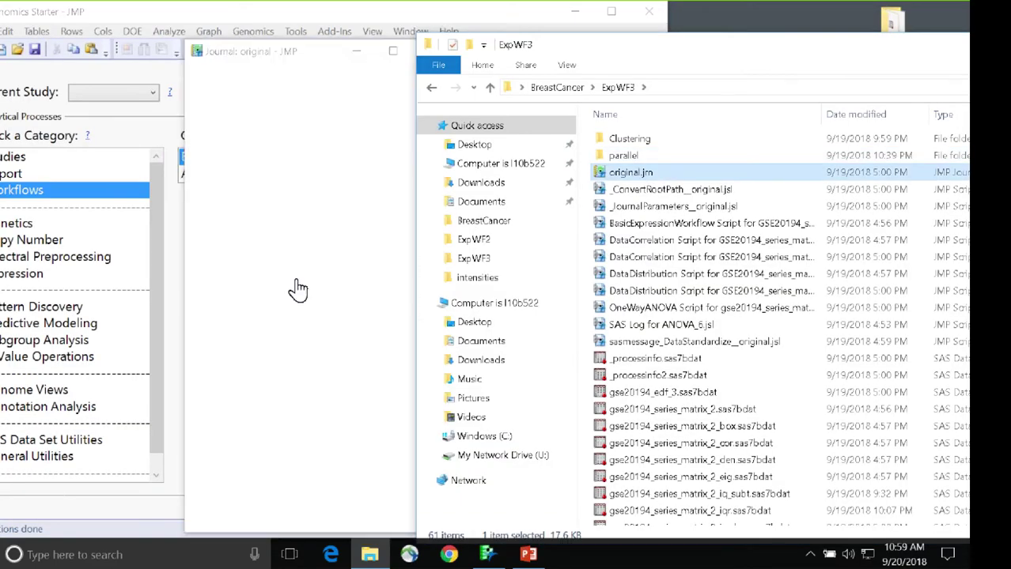
# Examine the kernel density estimates and box plots in the journal's Distribution Analysis results, and close the report and the journal
pyautogui.click(328, 53)
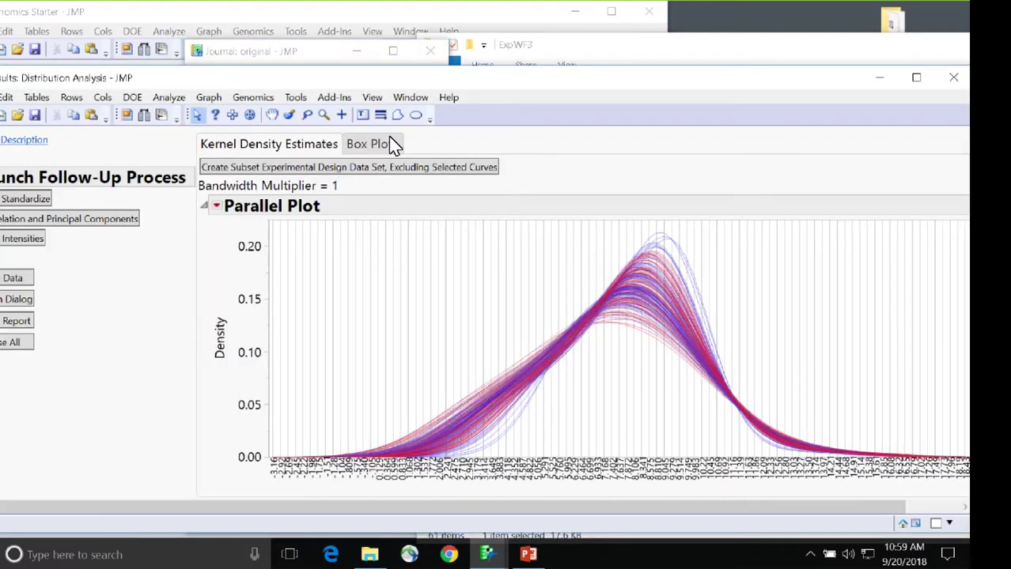
pyautogui.click(372, 145)
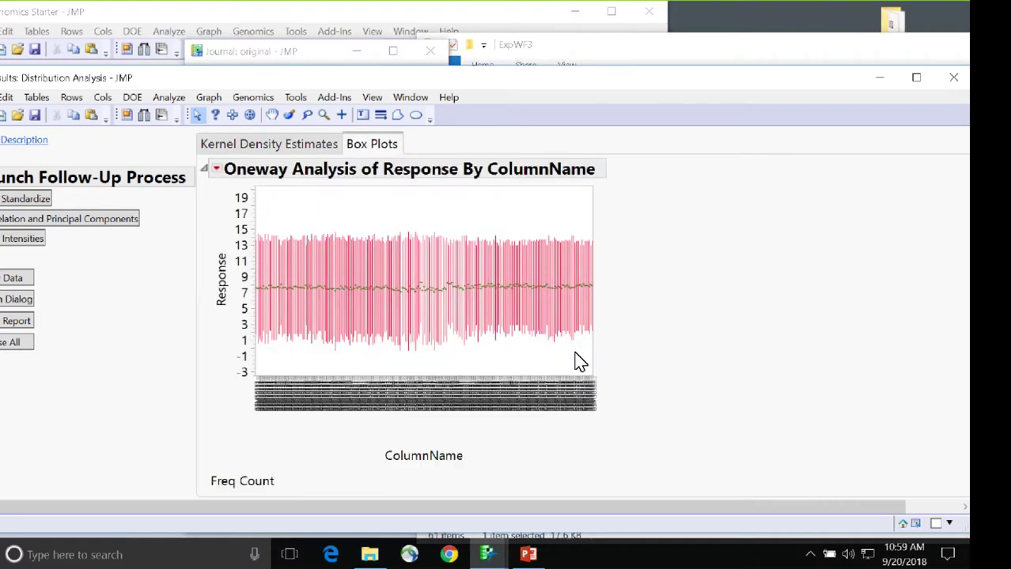
pyautogui.click(251, 151)
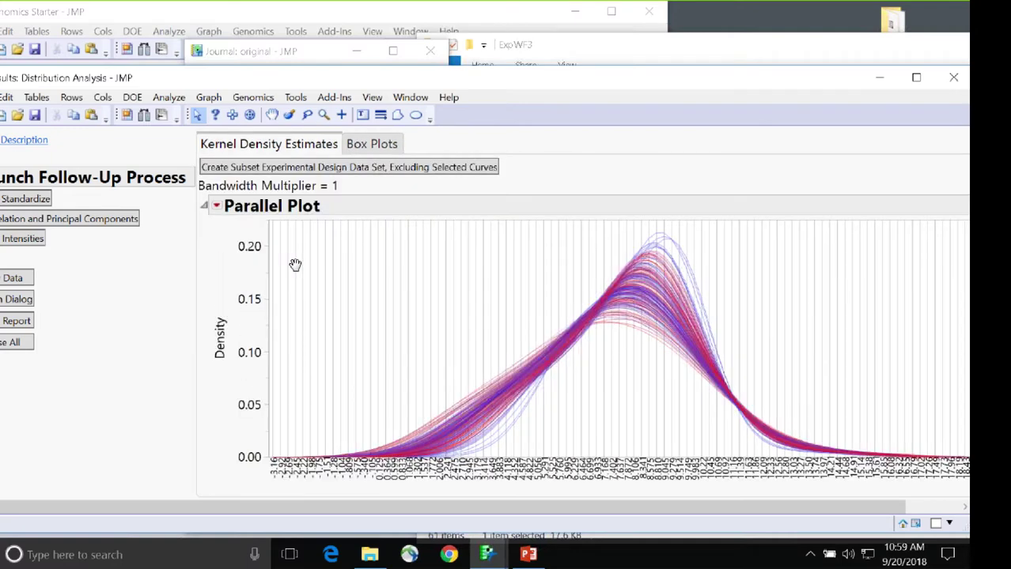
pyautogui.click(955, 79)
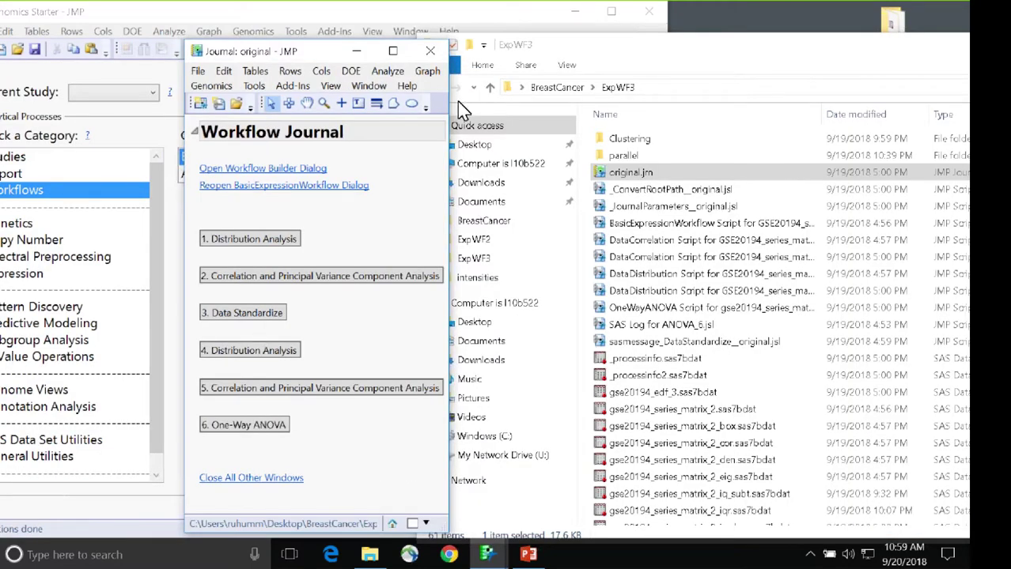
pyautogui.click(430, 52)
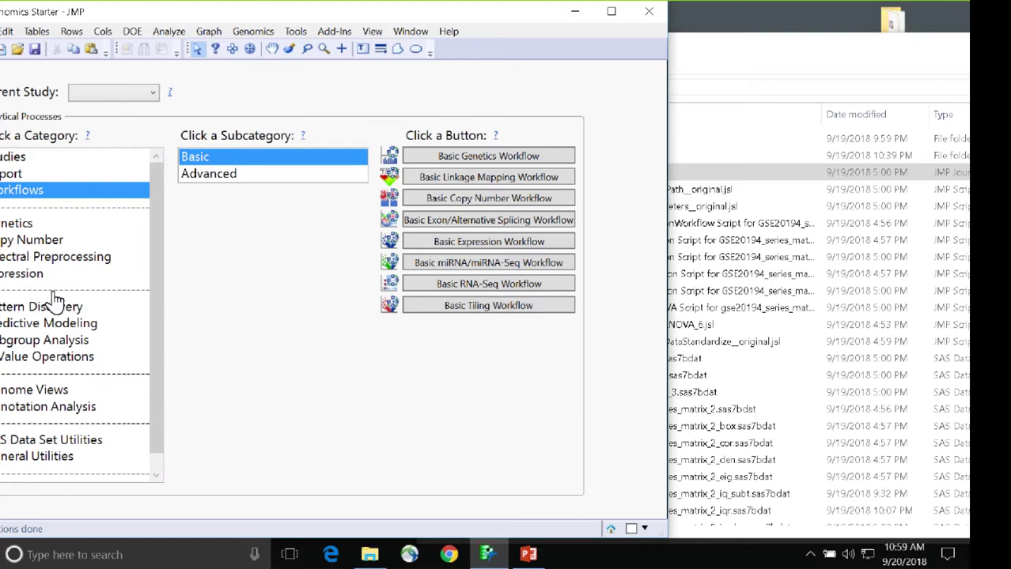
# Browse the processes offered in the Genetics subcategories of the Genomics Starter, from Genetics Utilities through Breeding Analysis
pyautogui.click(41, 227)
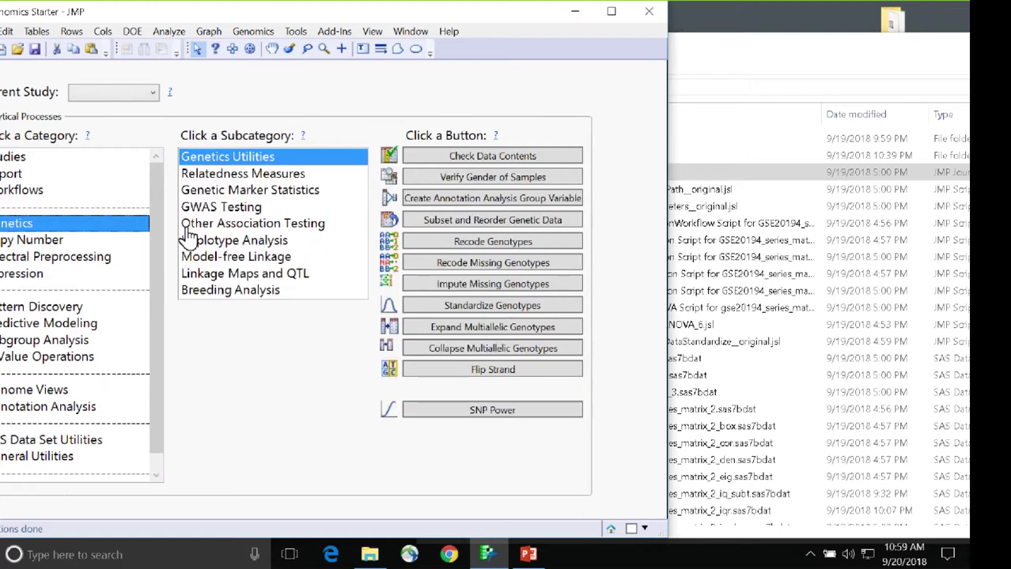
pyautogui.click(271, 176)
pyautogui.click(257, 159)
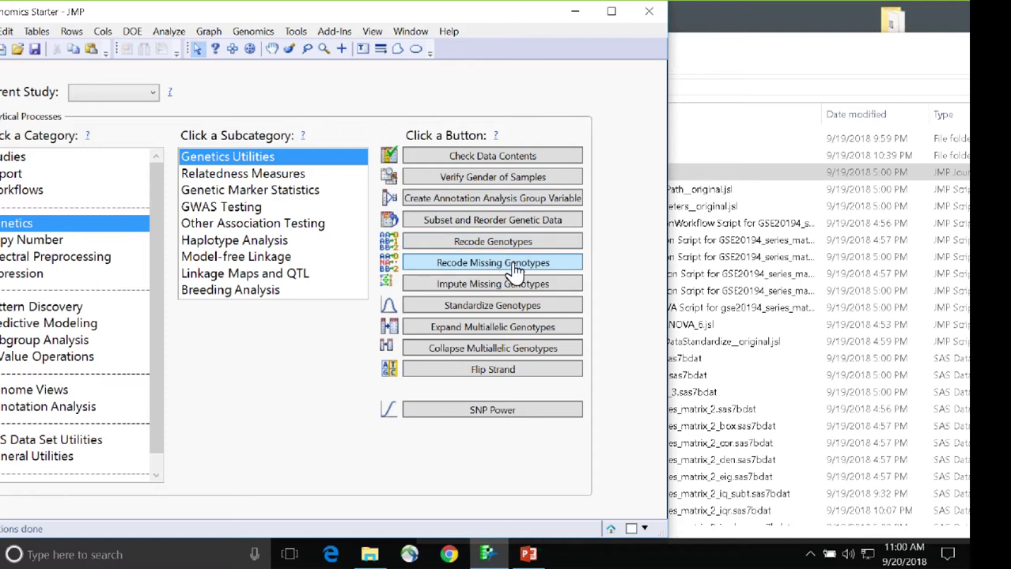
pyautogui.click(258, 176)
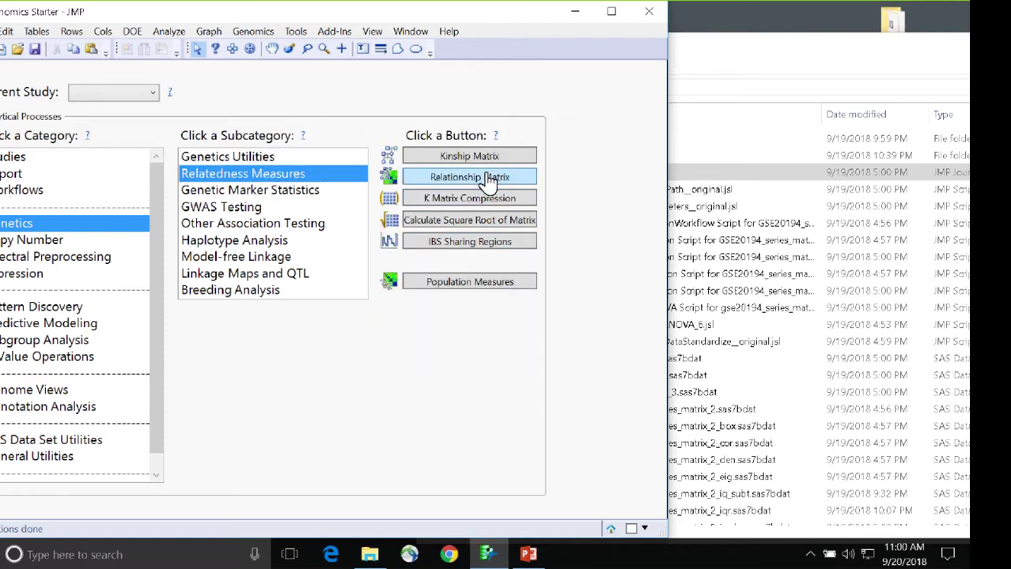
pyautogui.click(265, 193)
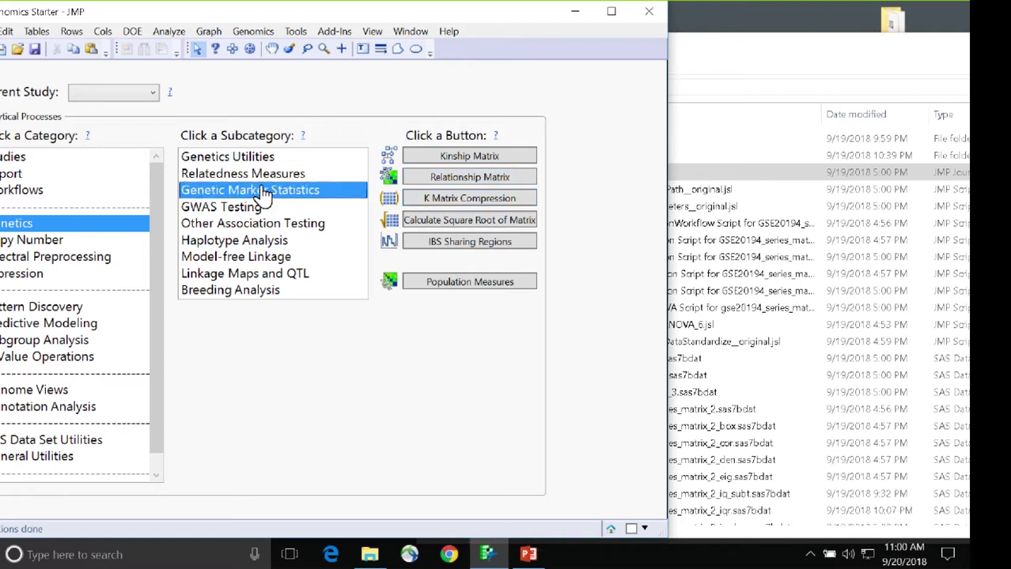
pyautogui.click(221, 210)
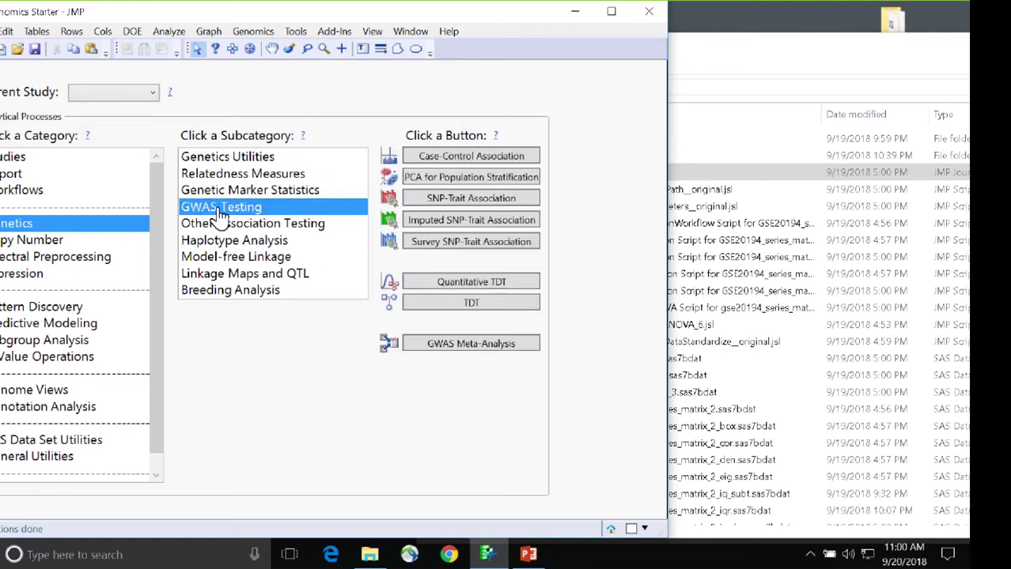
pyautogui.click(263, 225)
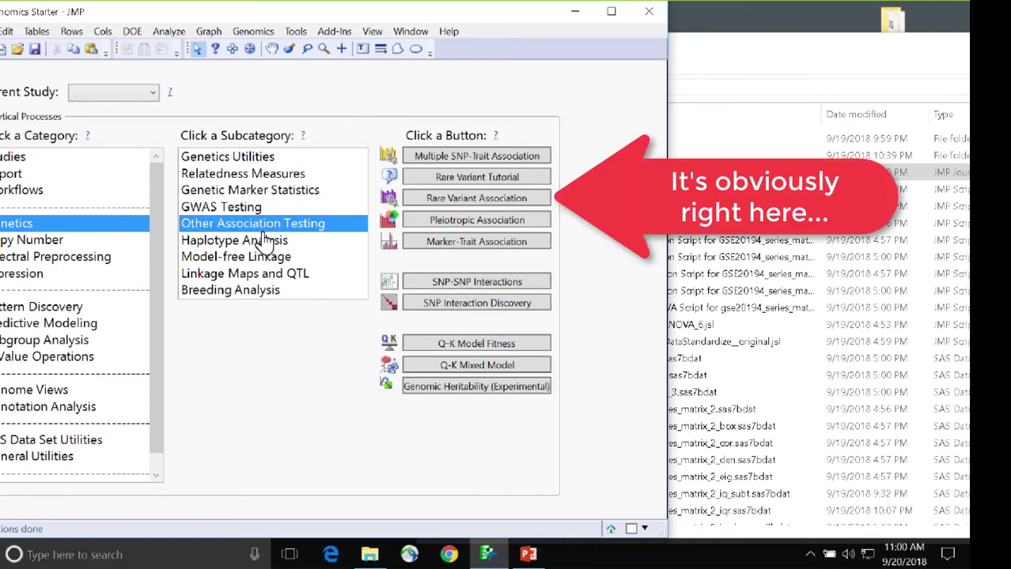
pyautogui.click(253, 244)
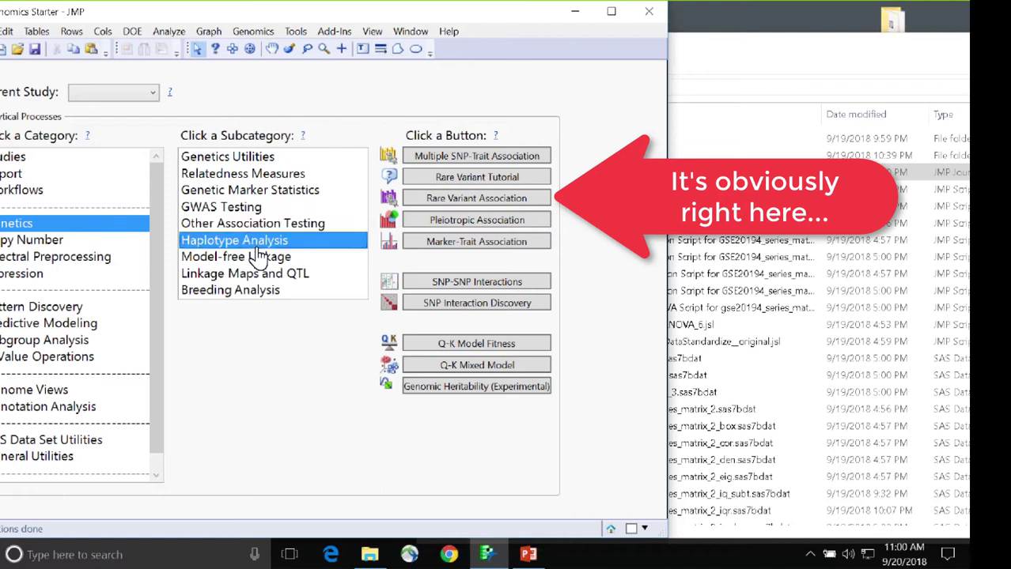
pyautogui.click(267, 259)
pyautogui.click(270, 277)
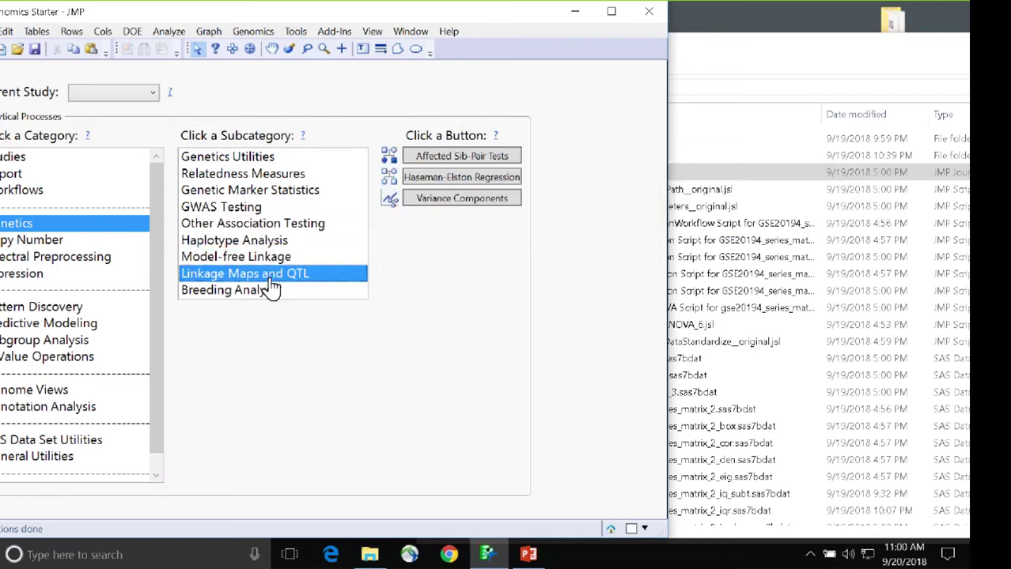
pyautogui.click(270, 294)
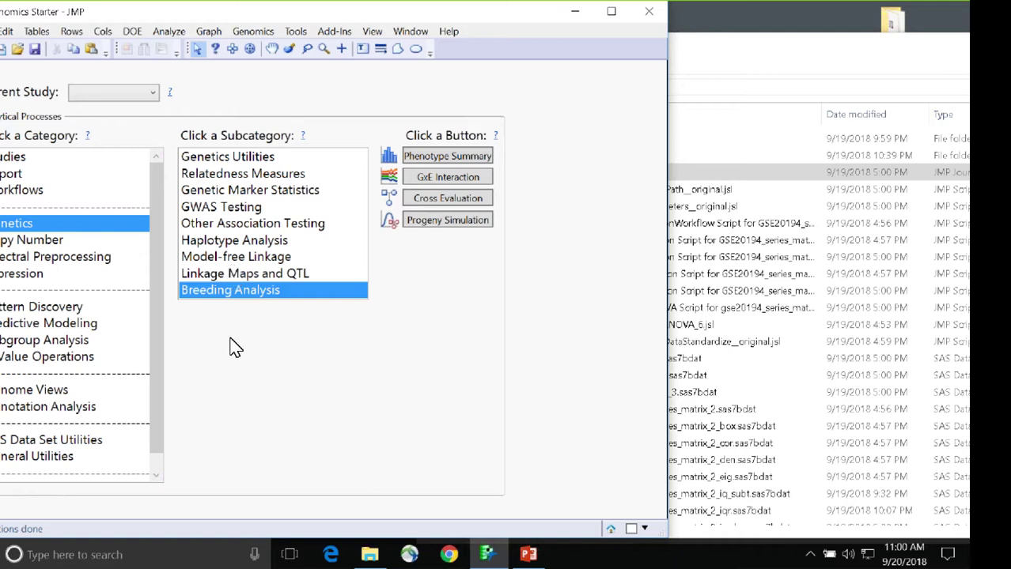
# Switch to Chrome, search the web for google scholar and open the Google Scholar site
pyautogui.click(448, 556)
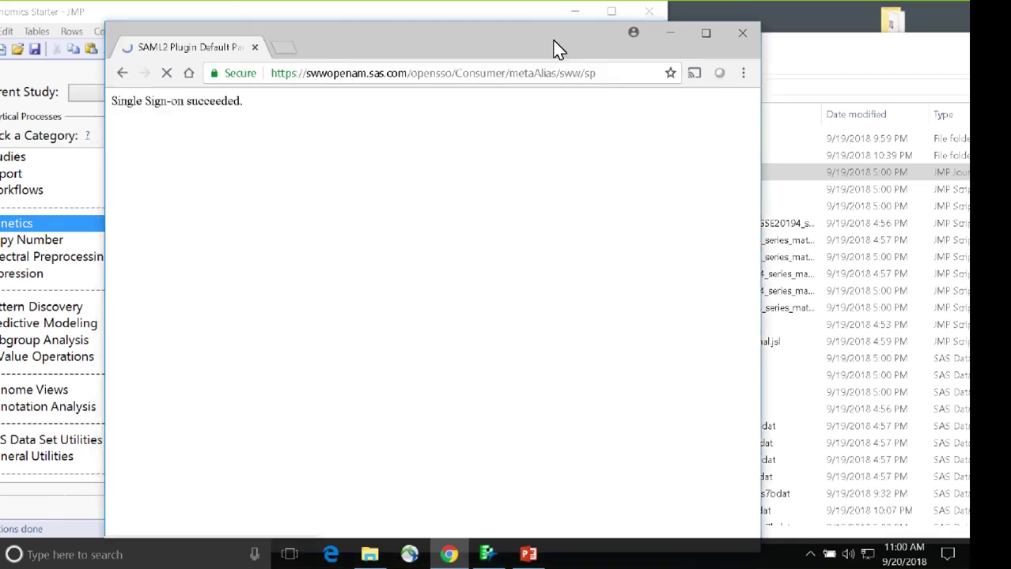
pyautogui.click(451, 74)
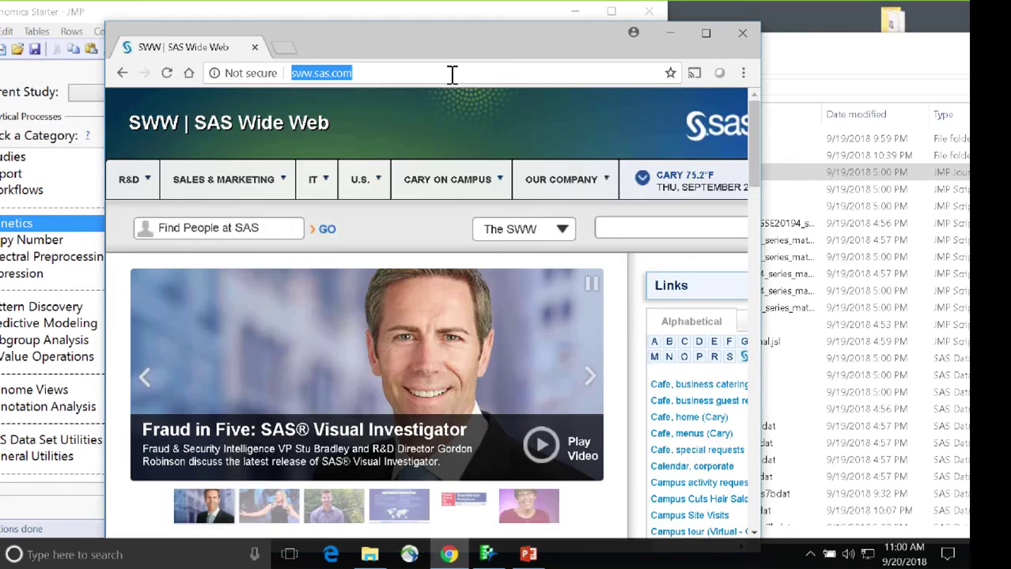
pyautogui.write('google sho')
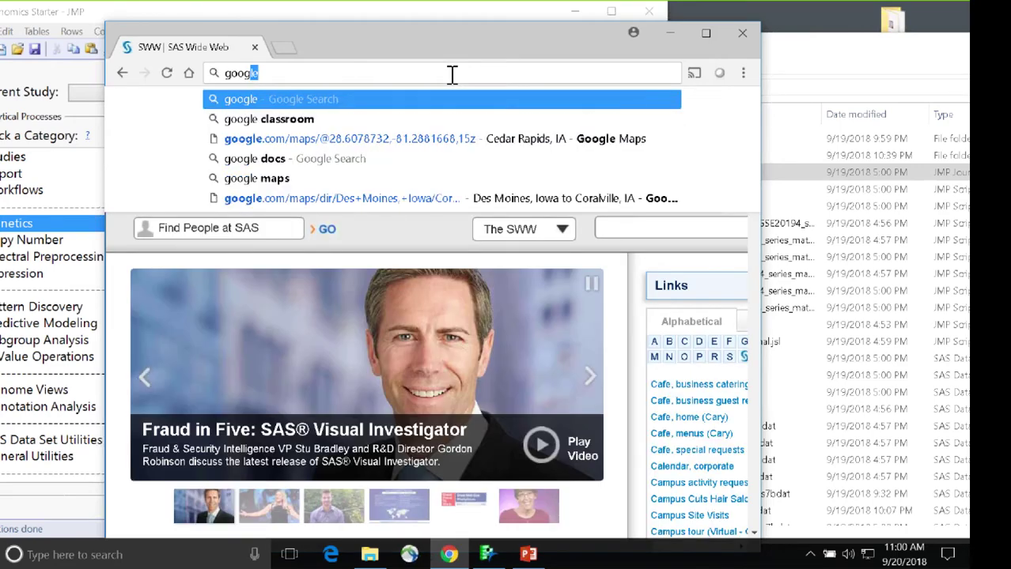
pyautogui.write('la')
pyautogui.press('BackSpace')
pyautogui.press('BackSpace')
pyautogui.press('BackSpace')
pyautogui.press('BackSpace')
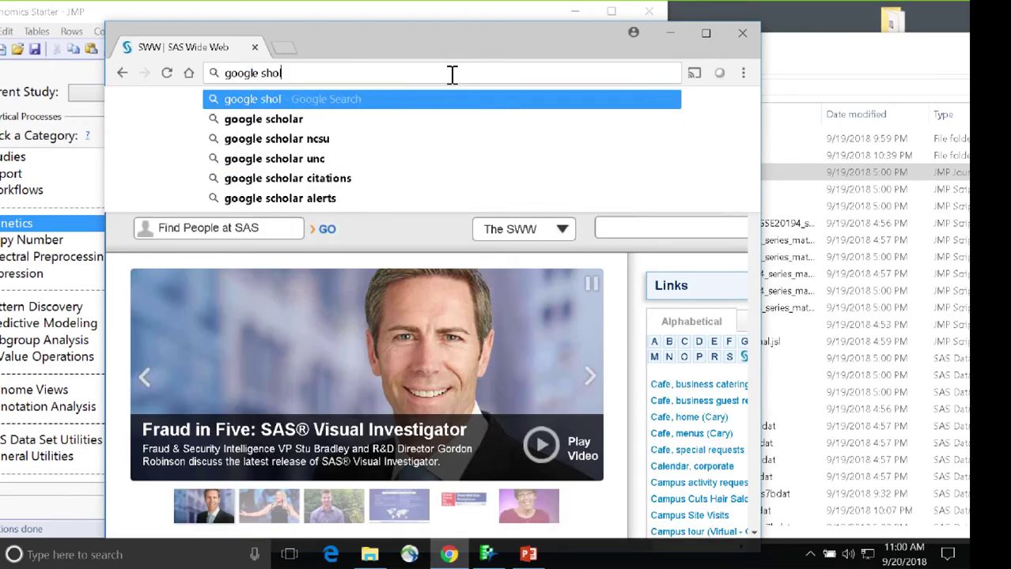
pyautogui.write('cholar')
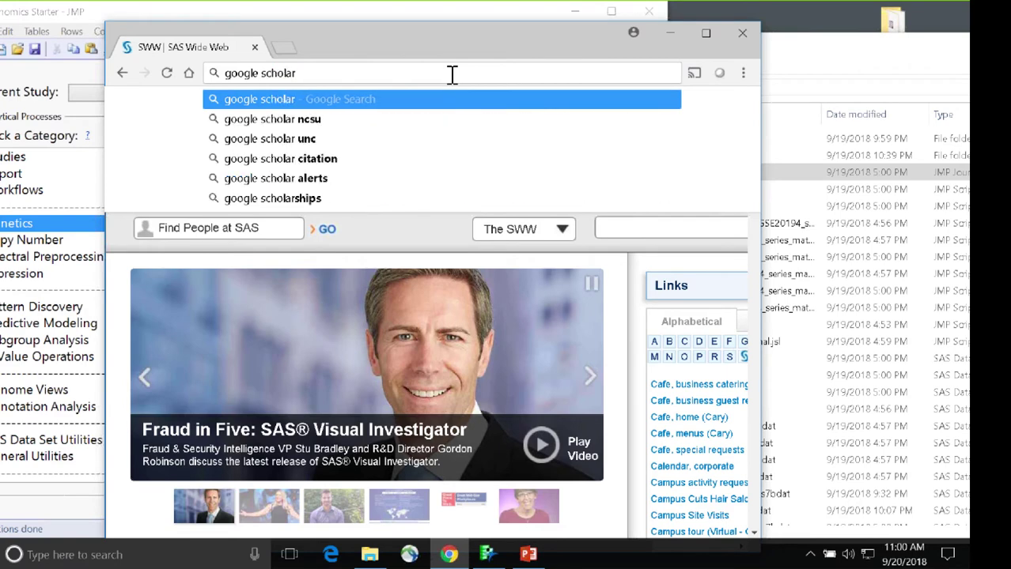
pyautogui.press('Escape')
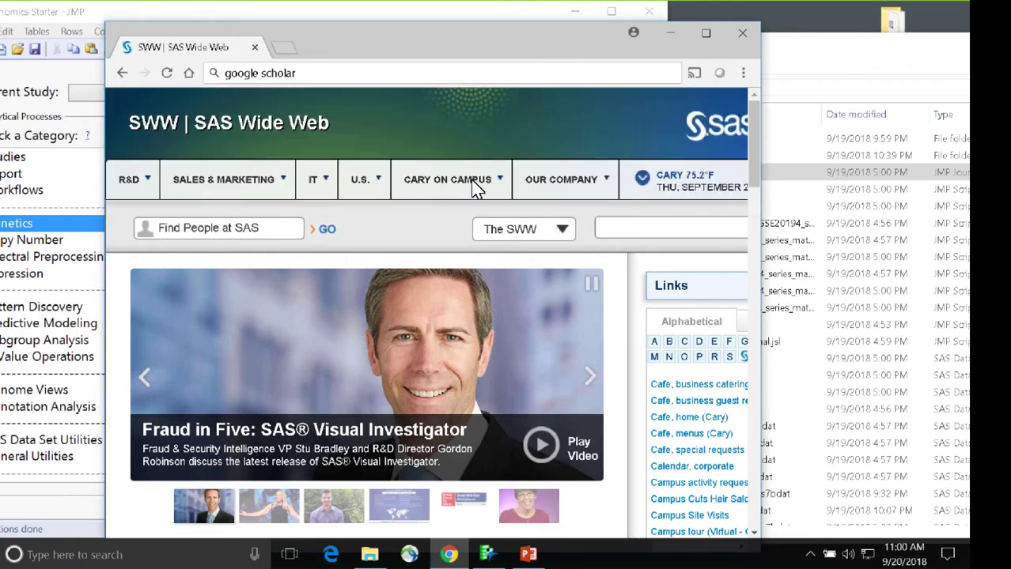
pyautogui.press('Return')
pyautogui.click(273, 237)
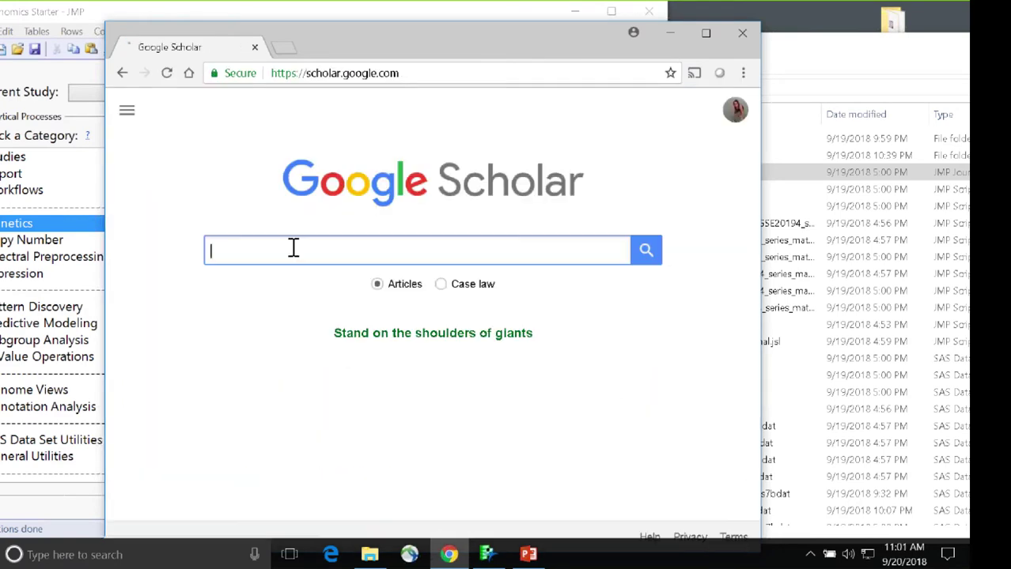
# Search Google Scholar for articles on JMP Genomics
pyautogui.write('"JMP G')
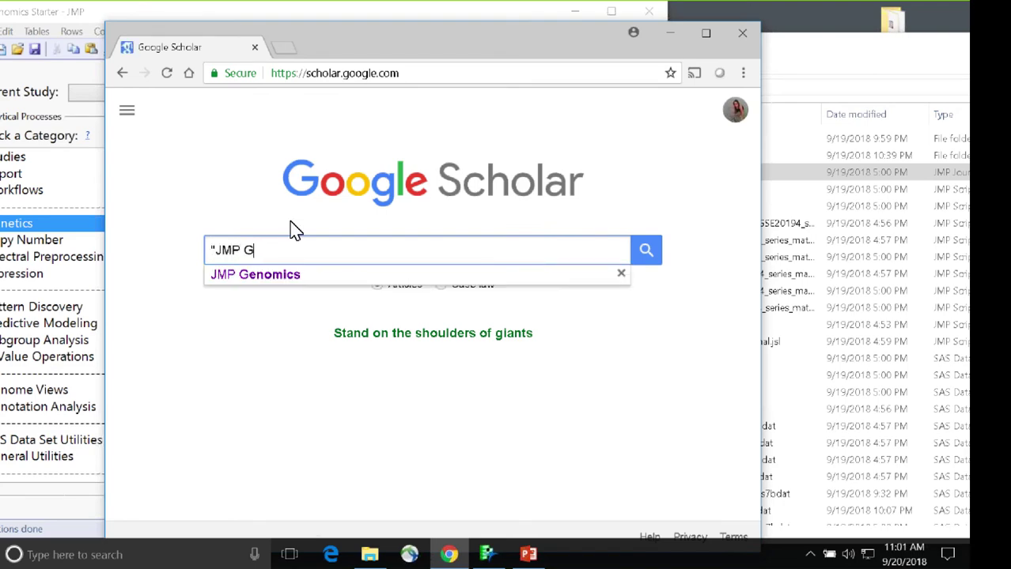
pyautogui.press('Down')
pyautogui.press('Return')
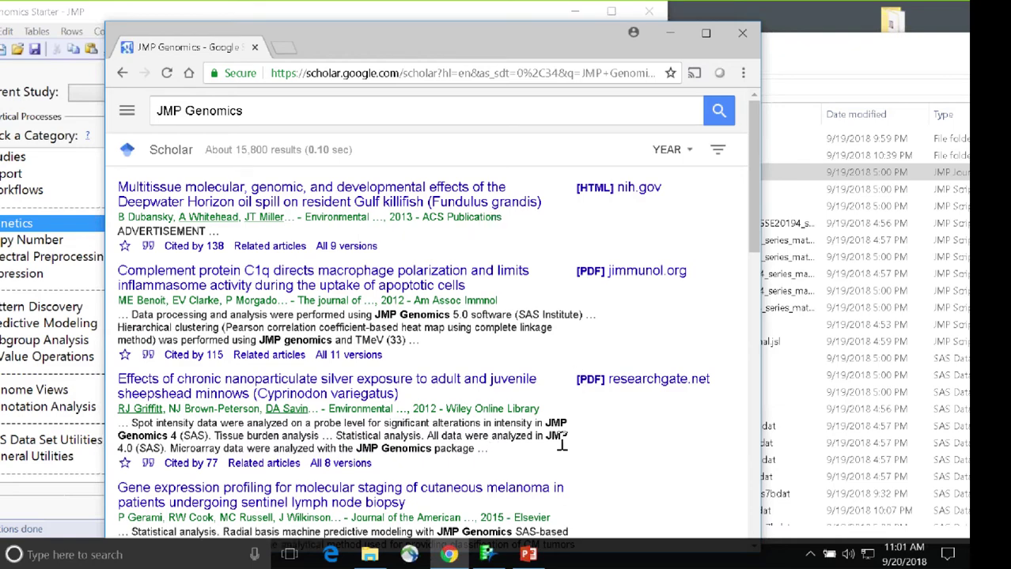
# Look through the articles found for JMP Genomics and close the browser window
pyautogui.scroll(-1, 560, 439)
pyautogui.scroll(-2, 560, 440)
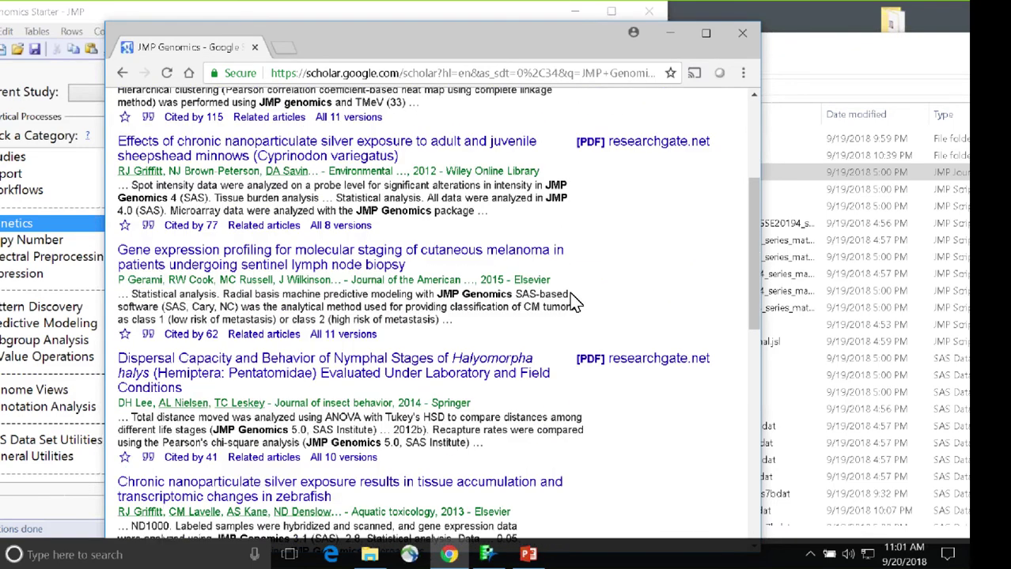
pyautogui.scroll(-8, 573, 301)
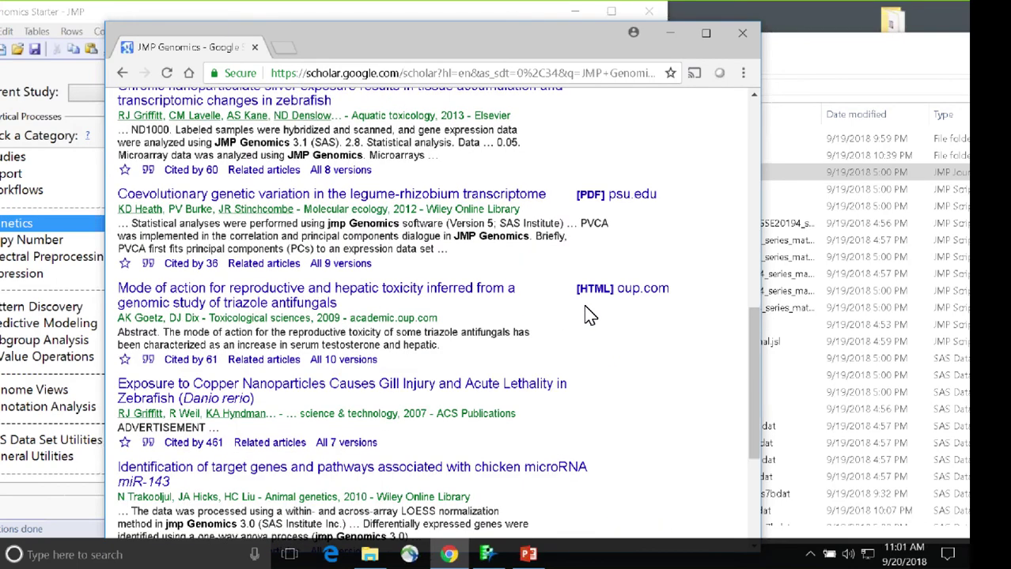
pyautogui.scroll(10, 576, 327)
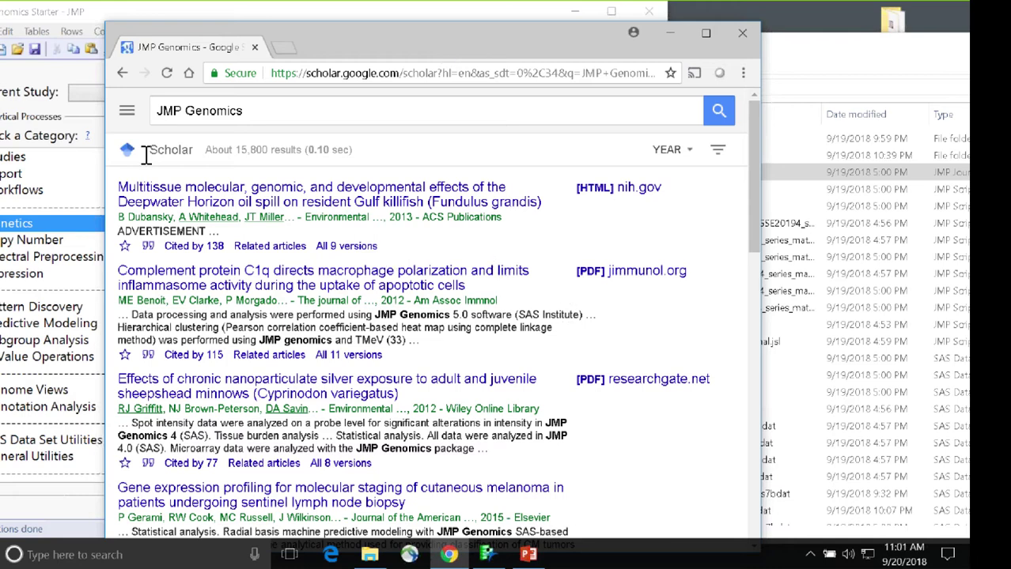
pyautogui.click(743, 36)
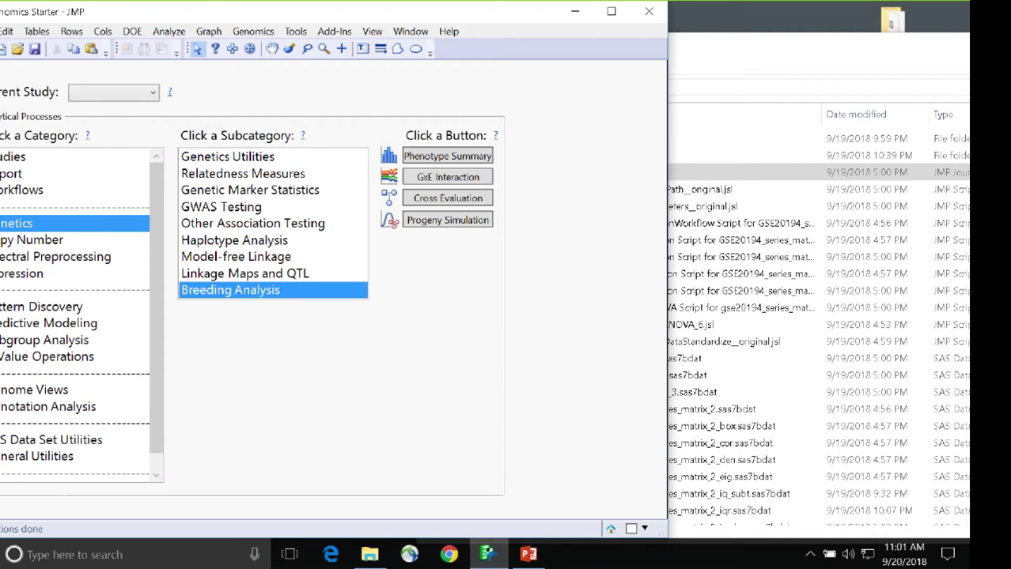
# Browse the Basic workflows and the Expression category's Quality Control, Normalization and Normalization (Next-Gen Only) processes in the Genomics Starter
pyautogui.click(19, 190)
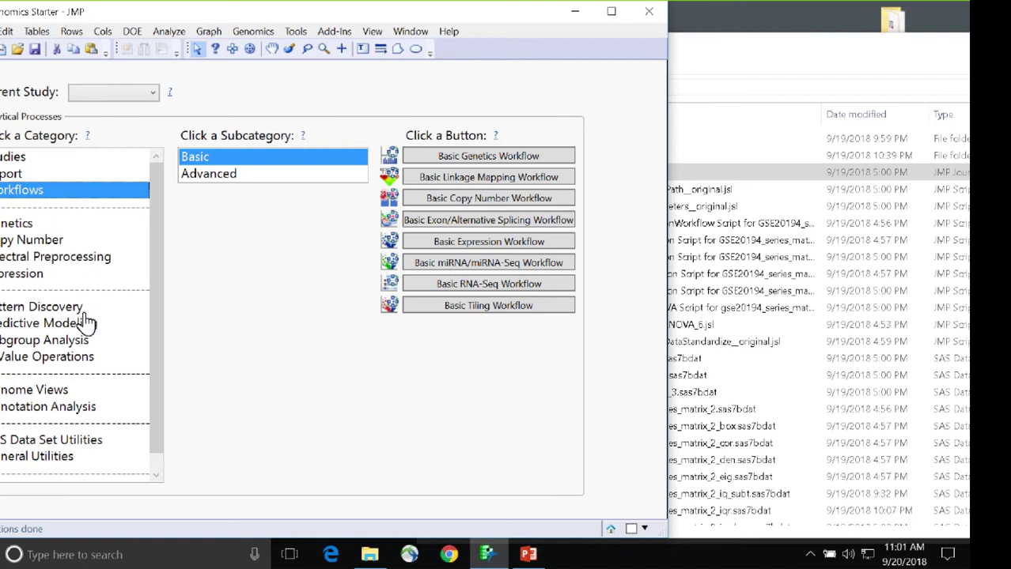
pyautogui.click(32, 274)
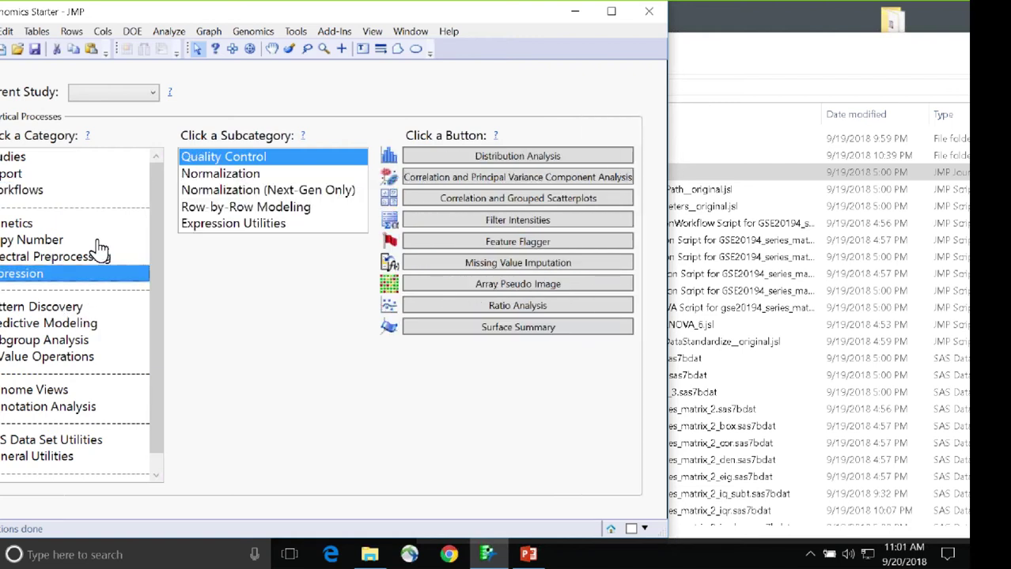
pyautogui.click(257, 177)
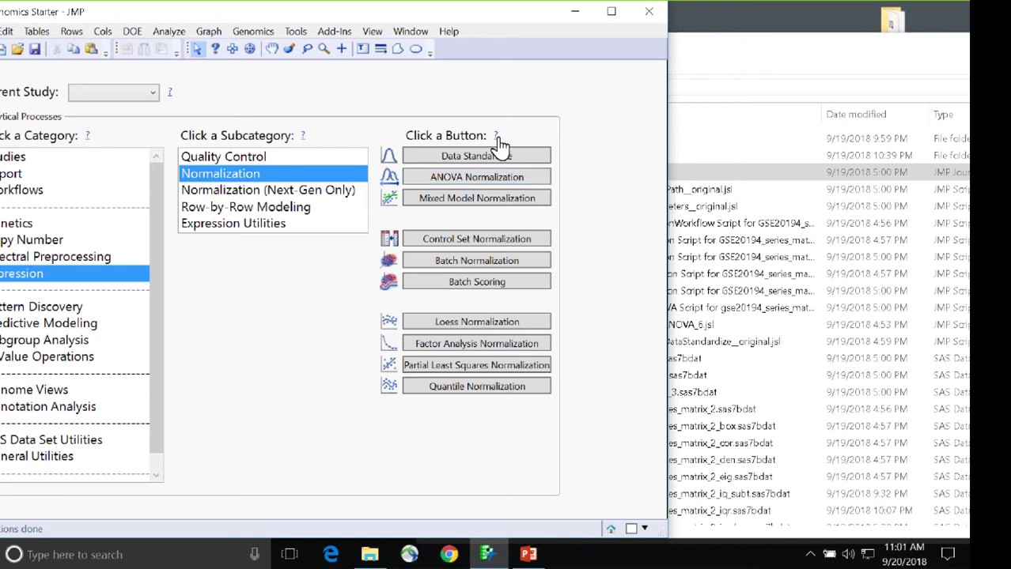
pyautogui.click(324, 196)
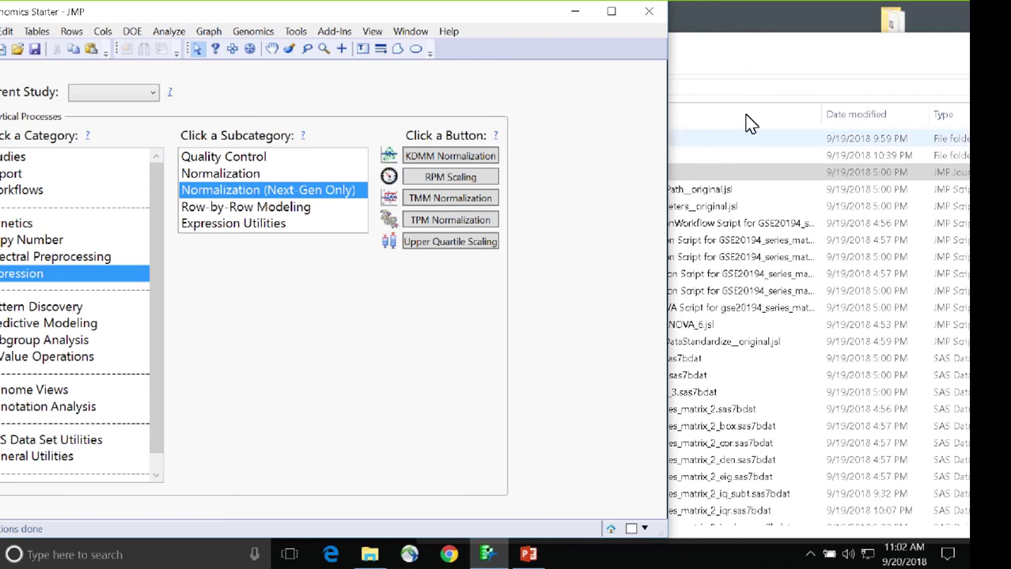
# Switch to Chrome and open the Genomics Course Materials page at jmp.com/jmpg
pyautogui.click(447, 555)
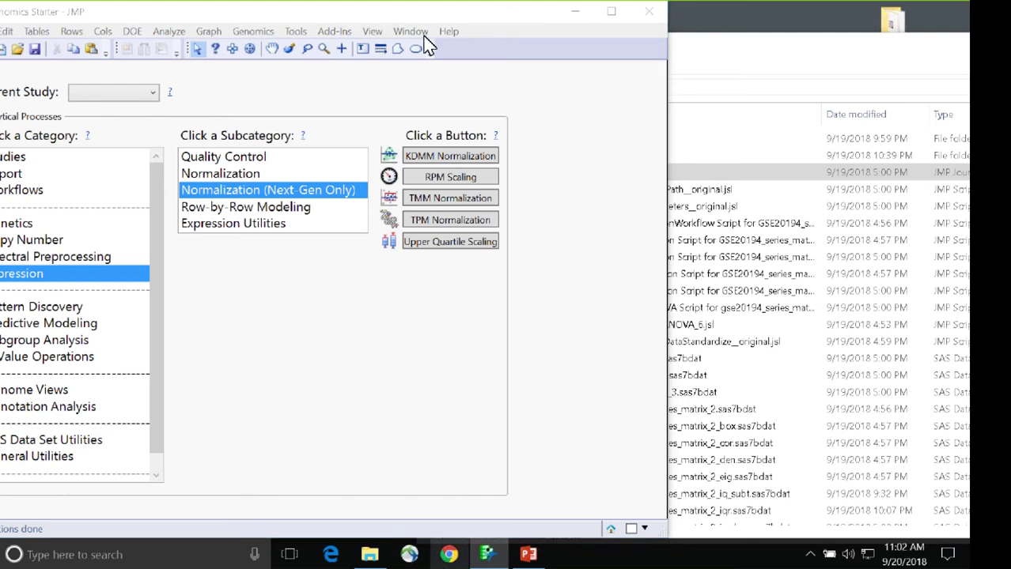
pyautogui.click(469, 74)
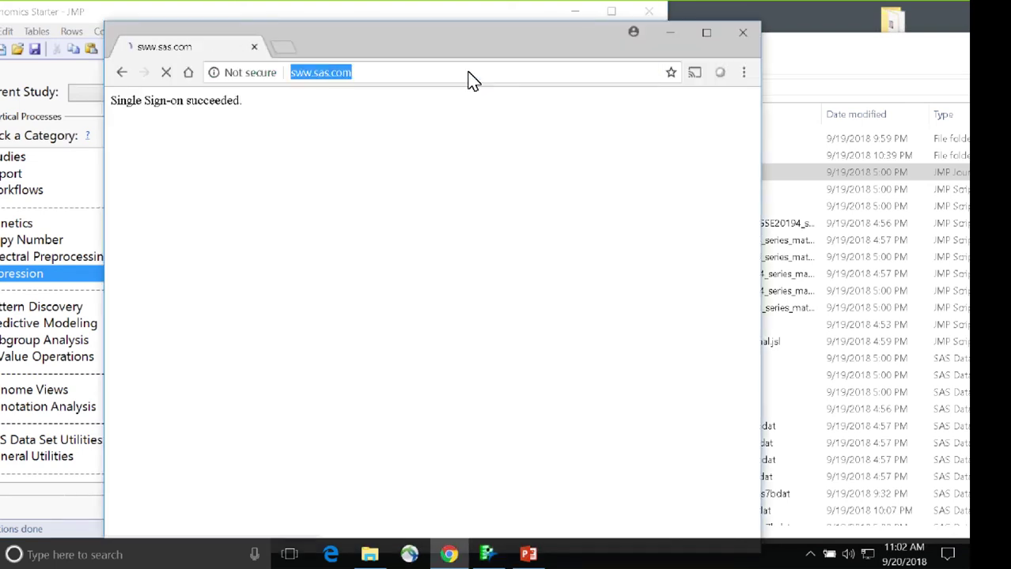
pyautogui.write('jmp.com')
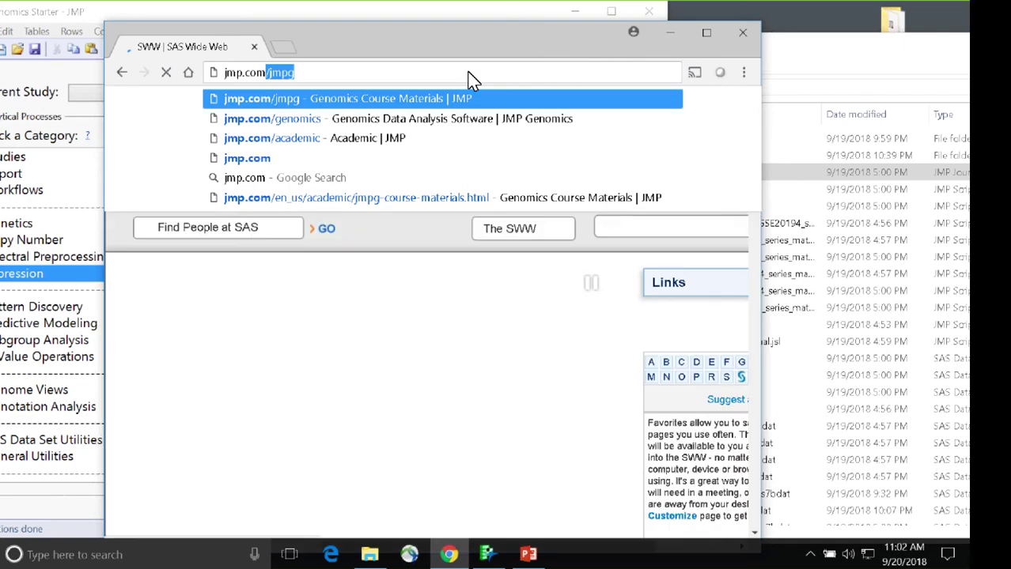
pyautogui.press('Return')
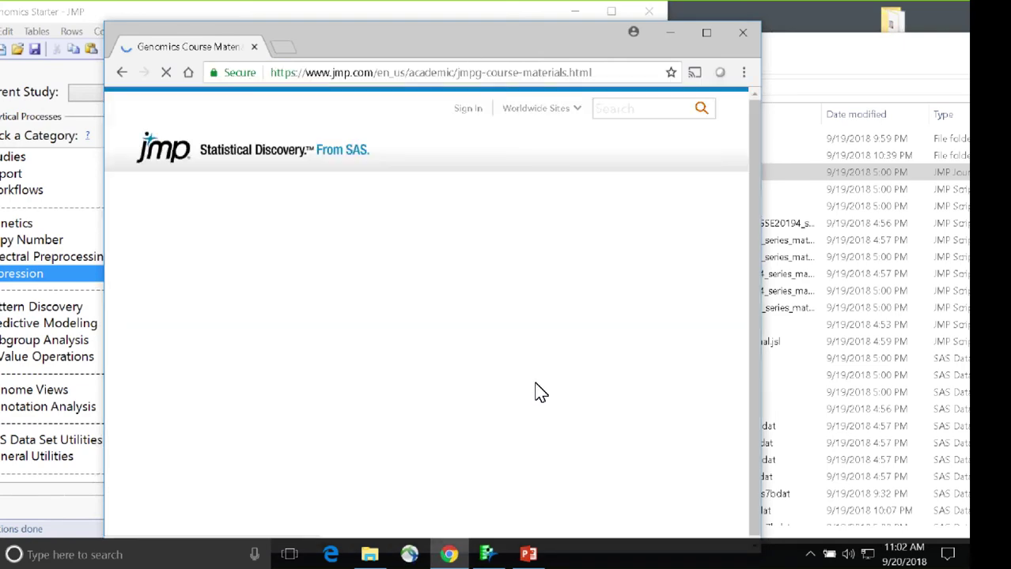
# Look through the Step-by-Step Guides on the course materials page, down to the Additional Step-by-Step Guides link
pyautogui.scroll(-6, 475, 361)
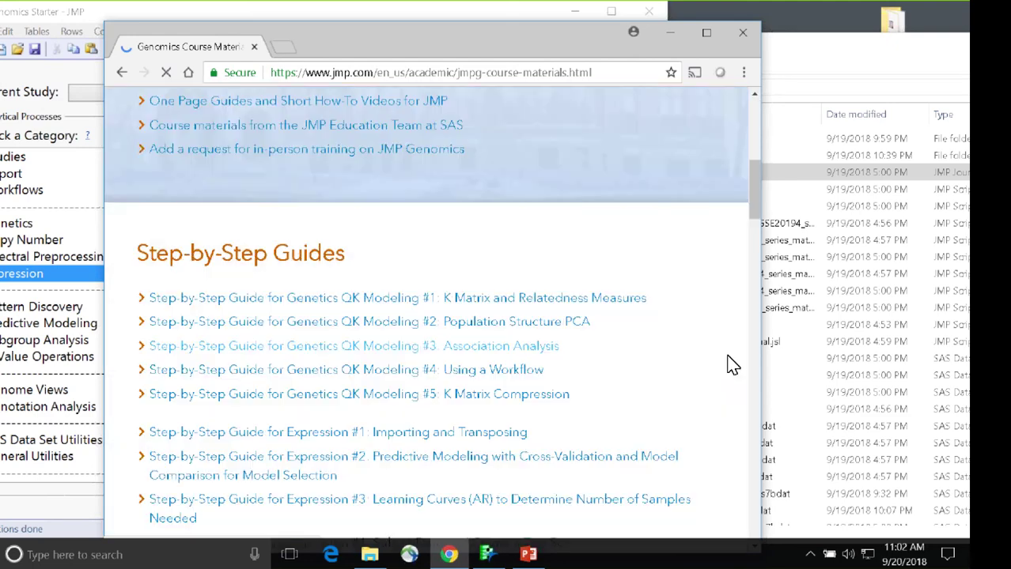
pyautogui.scroll(-3, 696, 352)
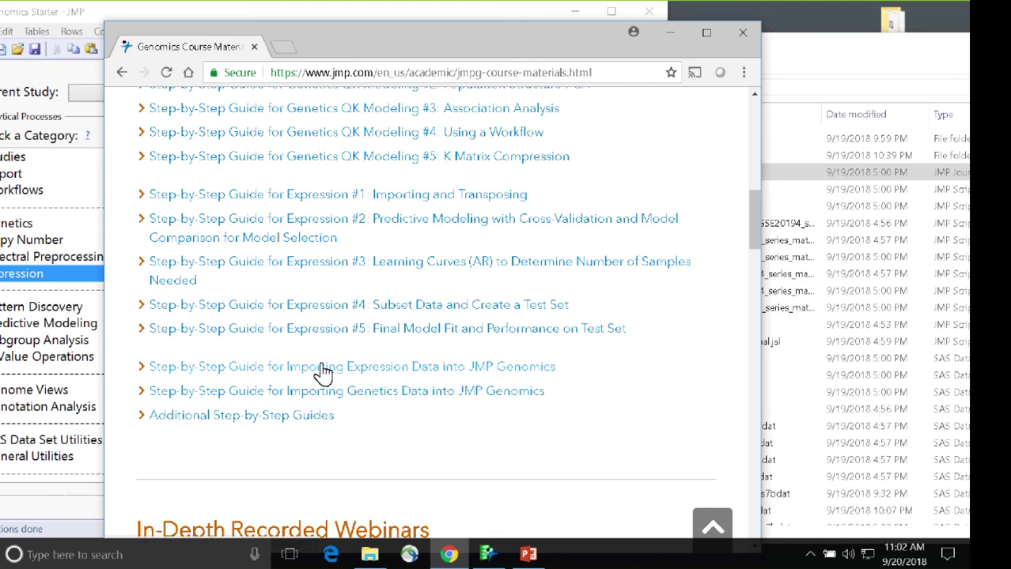
pyautogui.scroll(-1, 519, 379)
pyautogui.scroll(-1, 188, 286)
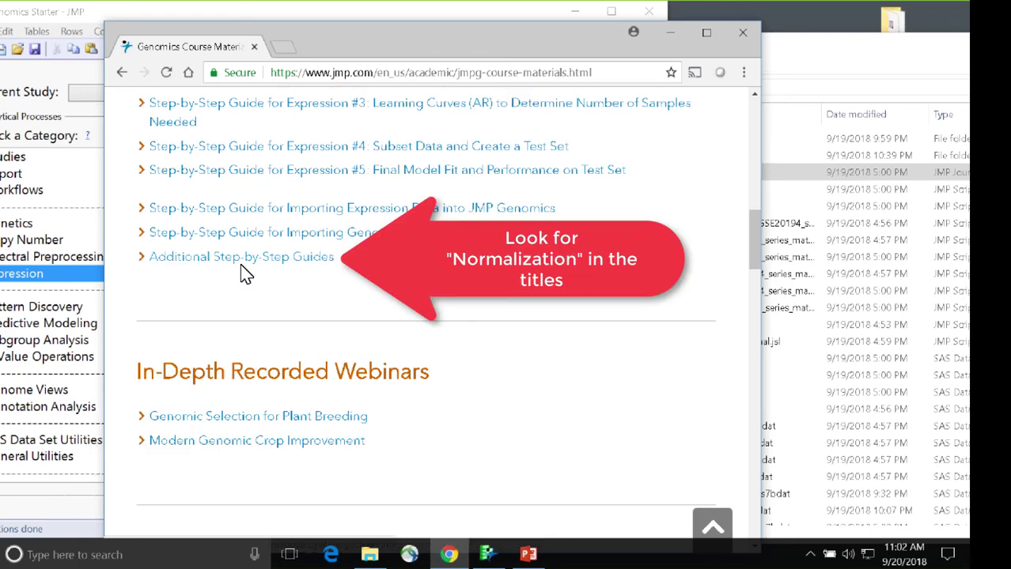